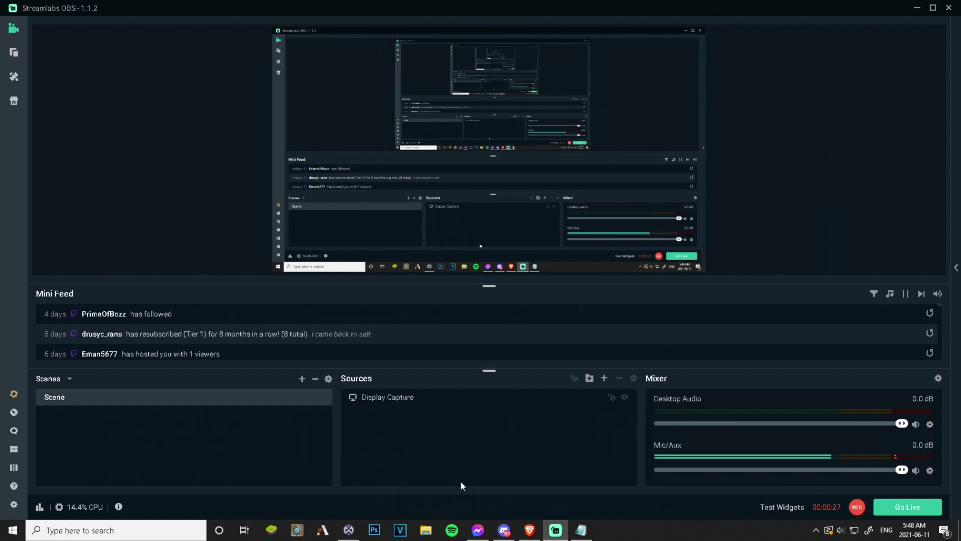
Step: Review the topic notes, including the Velocity Randomizer topic, then put the notes away
click(581, 530)
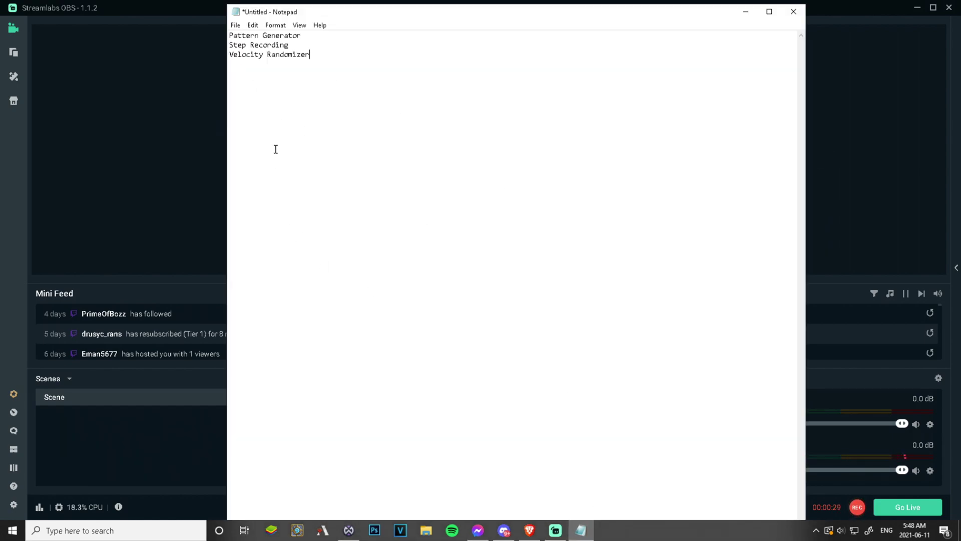
mouse_move(231, 34)
mouse_down()
mouse_move(334, 36)
mouse_move(229, 45)
mouse_up()
click(286, 60)
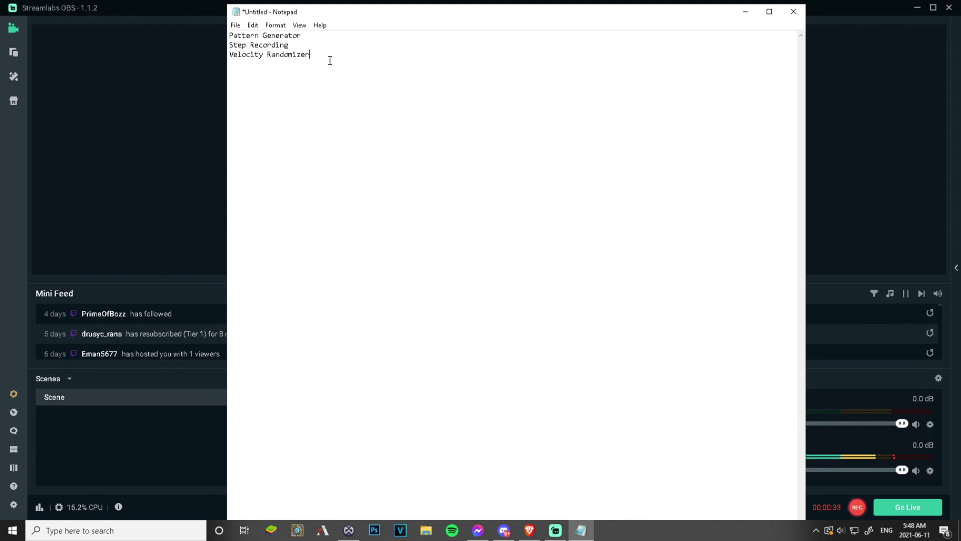
drag(311, 55, 231, 55)
click(257, 56)
click(746, 12)
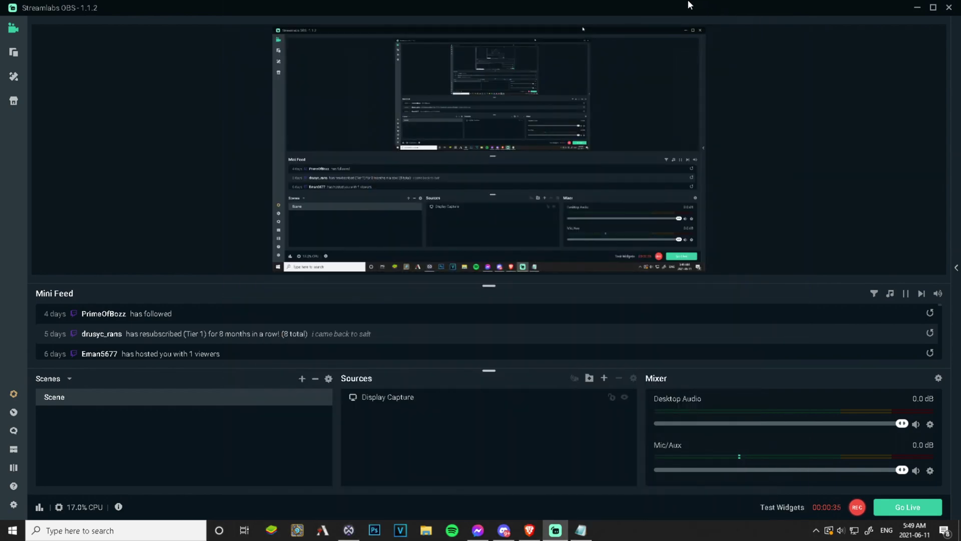
Step: Create a new Waveform FREE project named 'Youtube 2'
click(353, 532)
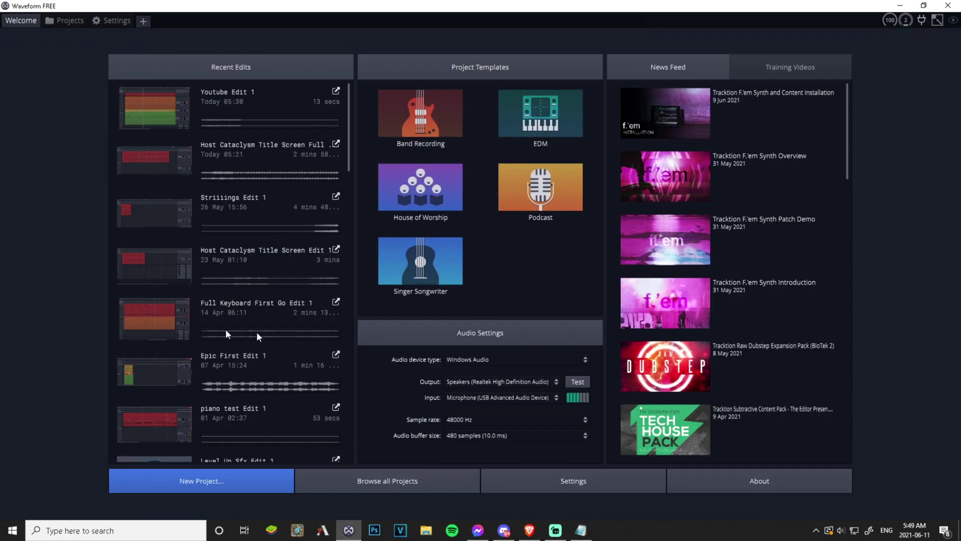
click(142, 21)
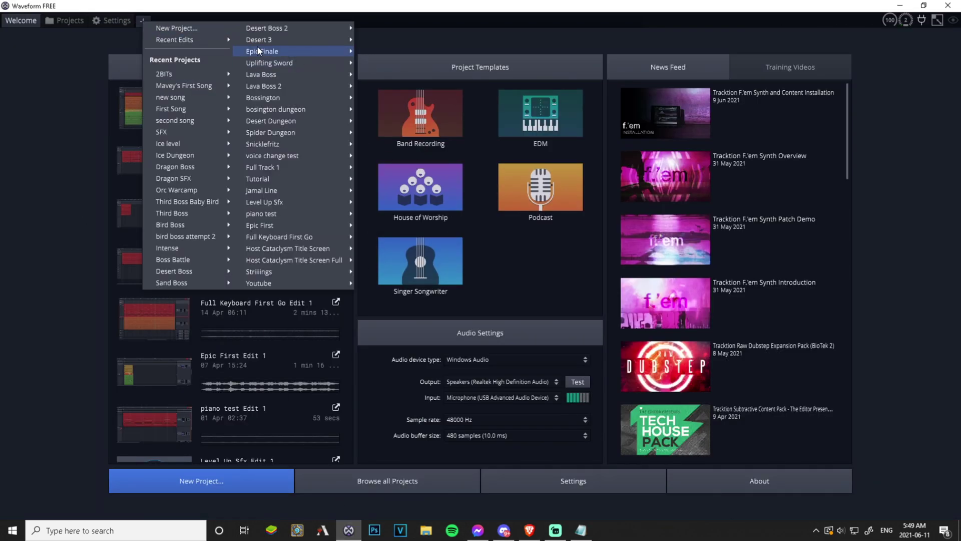
key(Escape)
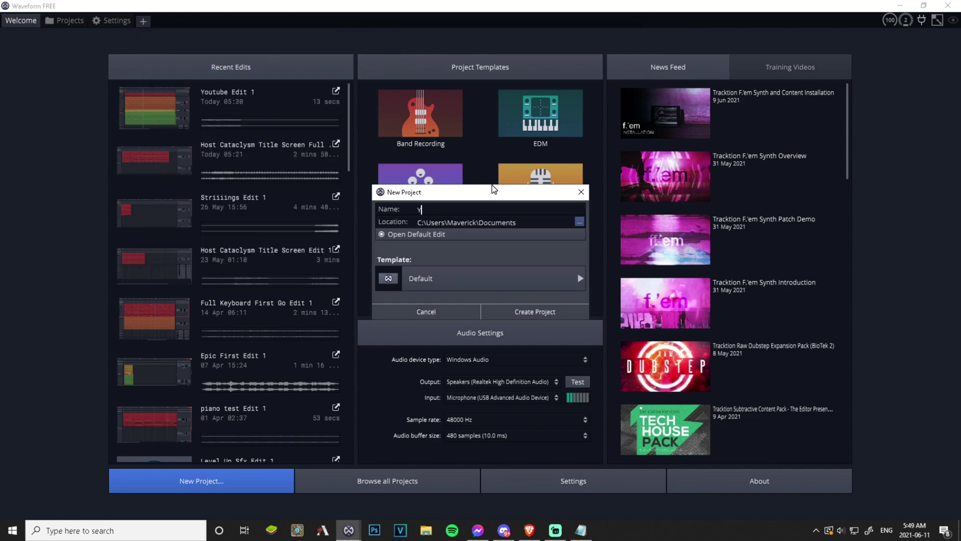
click(553, 320)
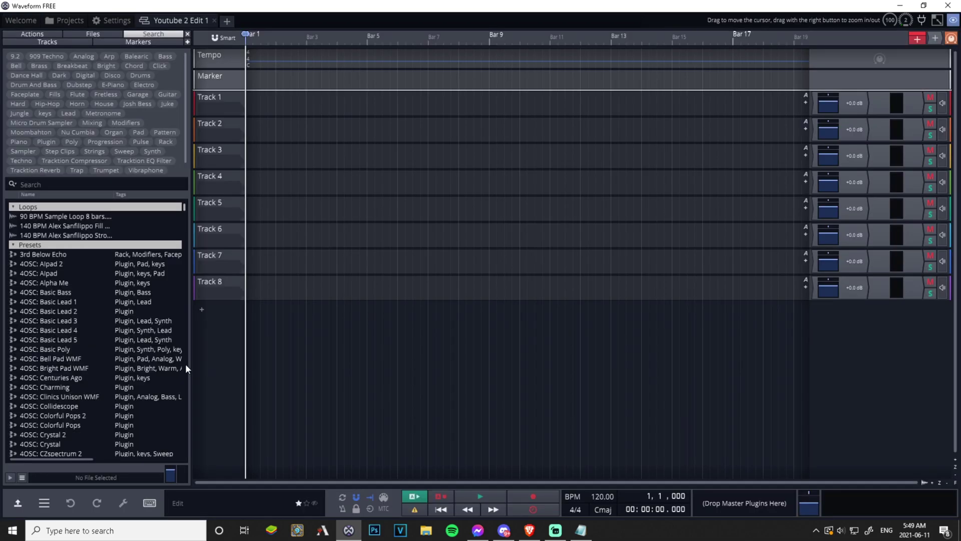
Step: Create a MIDI clip on Track 1 at bar 1 and stretch it to about bar 8
click(241, 100)
double_click(256, 101)
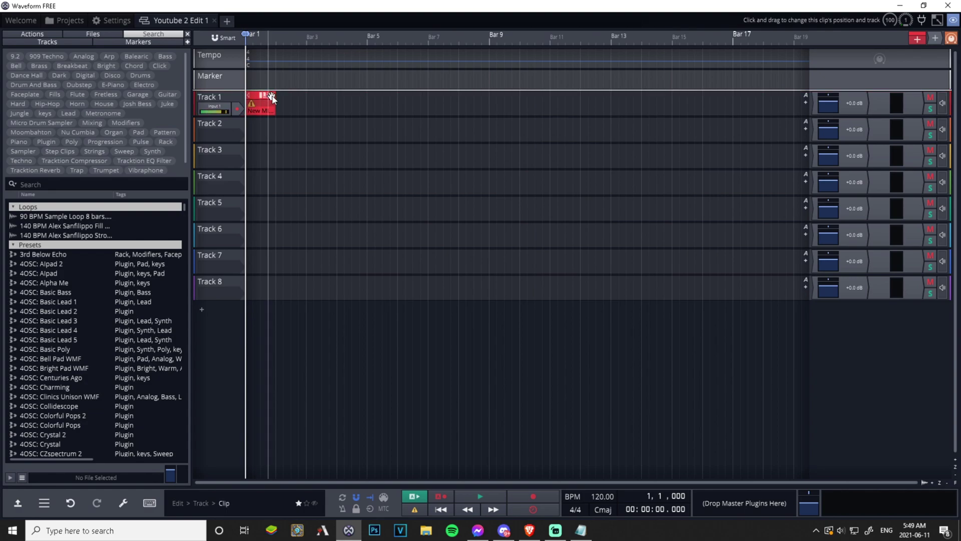
drag(274, 94, 456, 84)
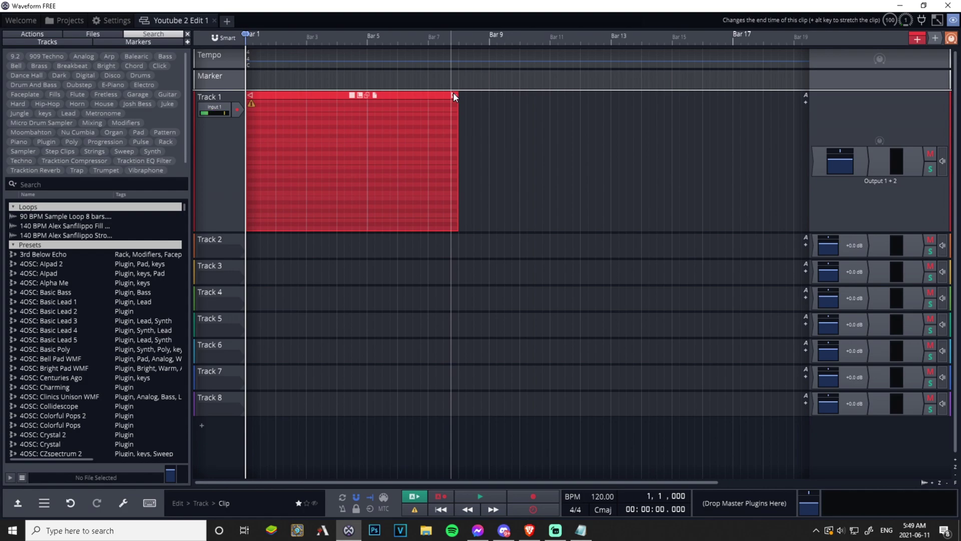
double_click(453, 96)
double_click(445, 97)
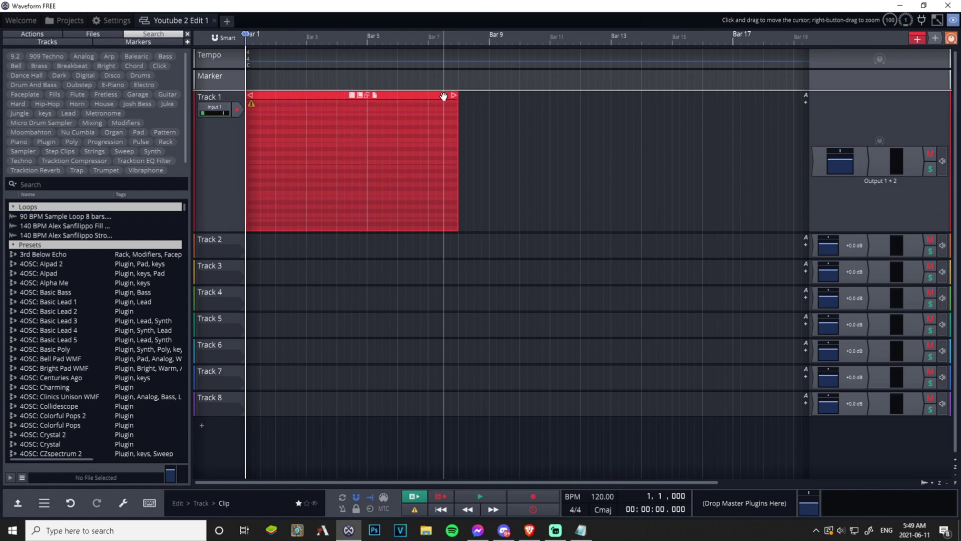
right_click(815, 178)
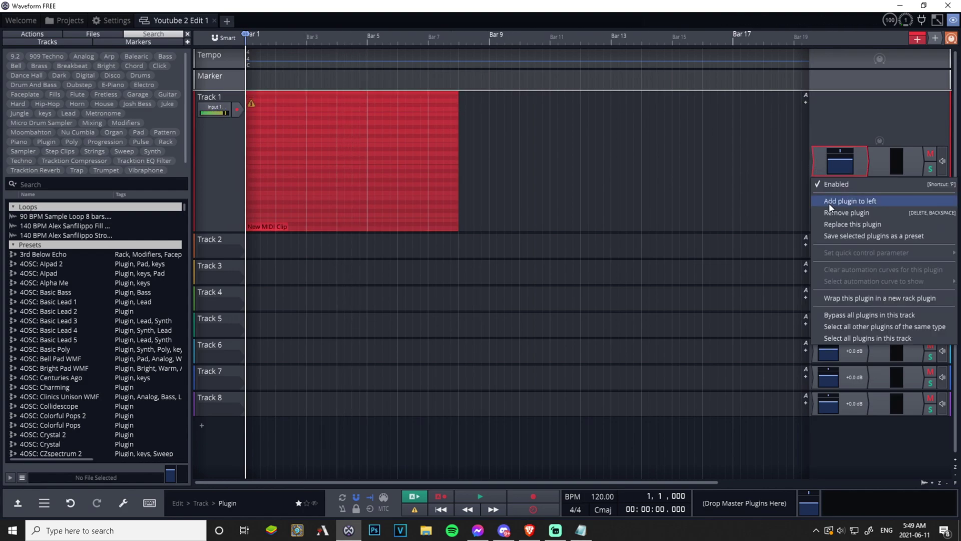
Step: Add the AIR Music Technology Velvet_x64 electric piano before Track 1's existing plugin
click(823, 200)
mouse_move(740, 231)
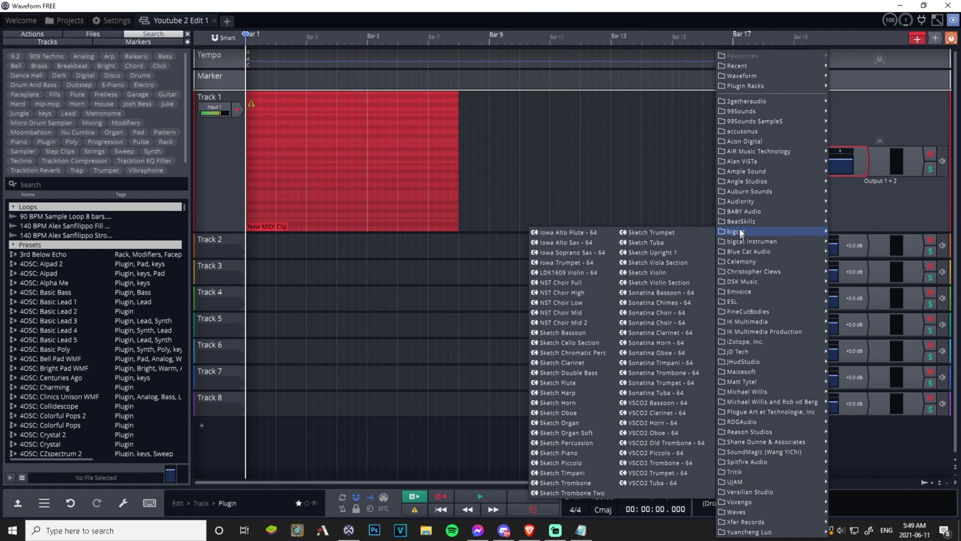
mouse_move(740, 131)
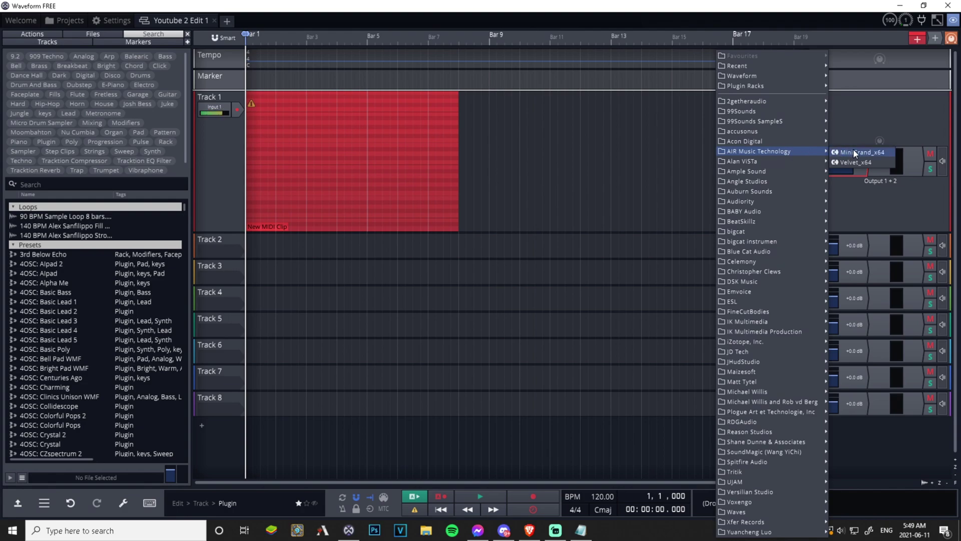
click(855, 163)
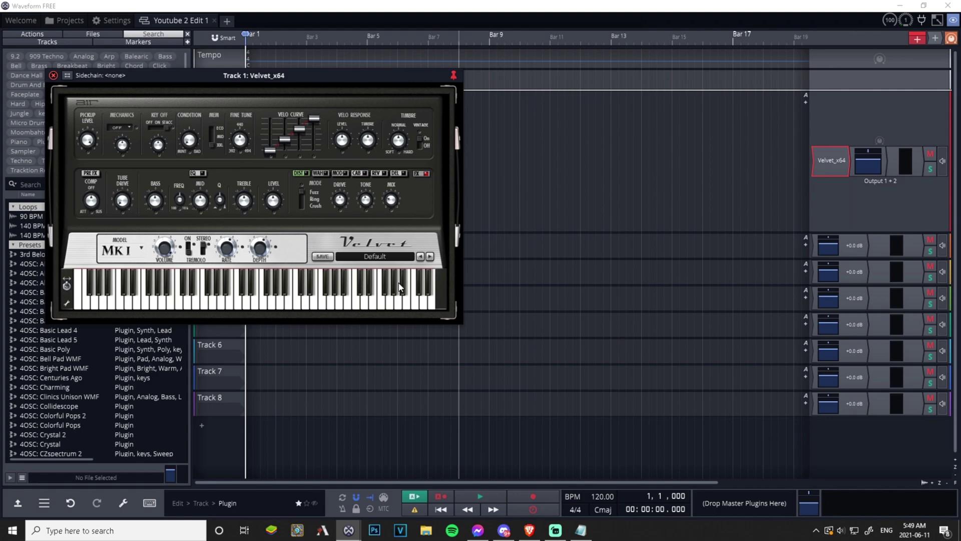
Step: Set Track 1's MIDI input to the Keystation 49 MK3 keyboard
click(53, 76)
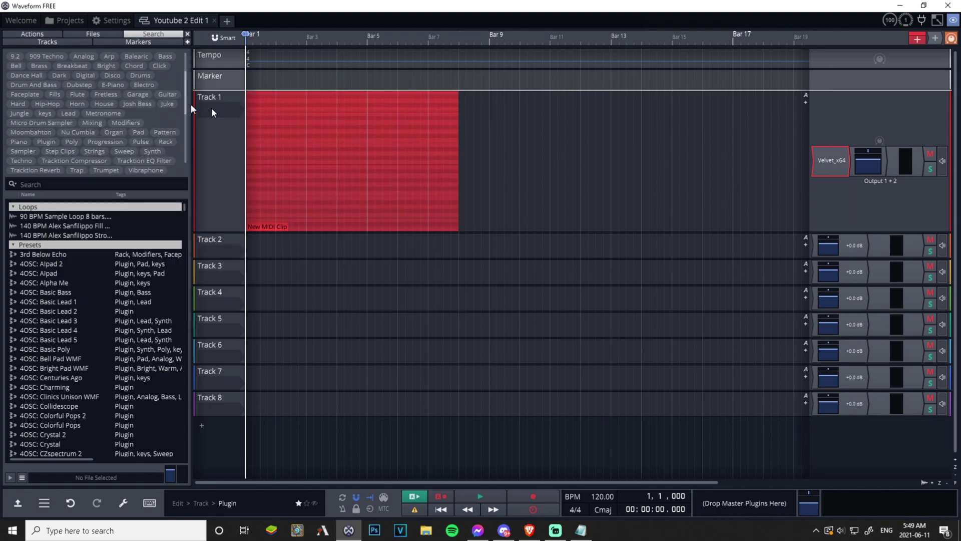
click(212, 107)
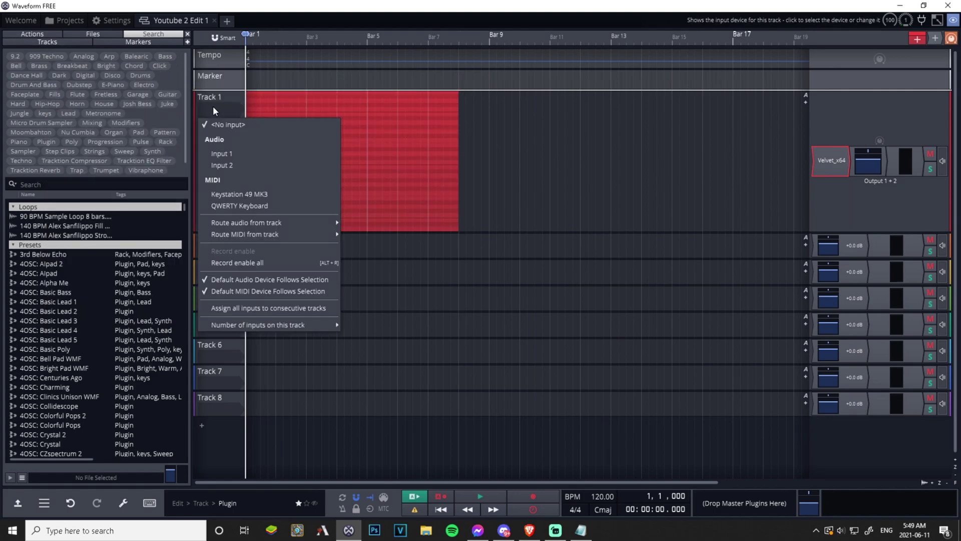
click(234, 198)
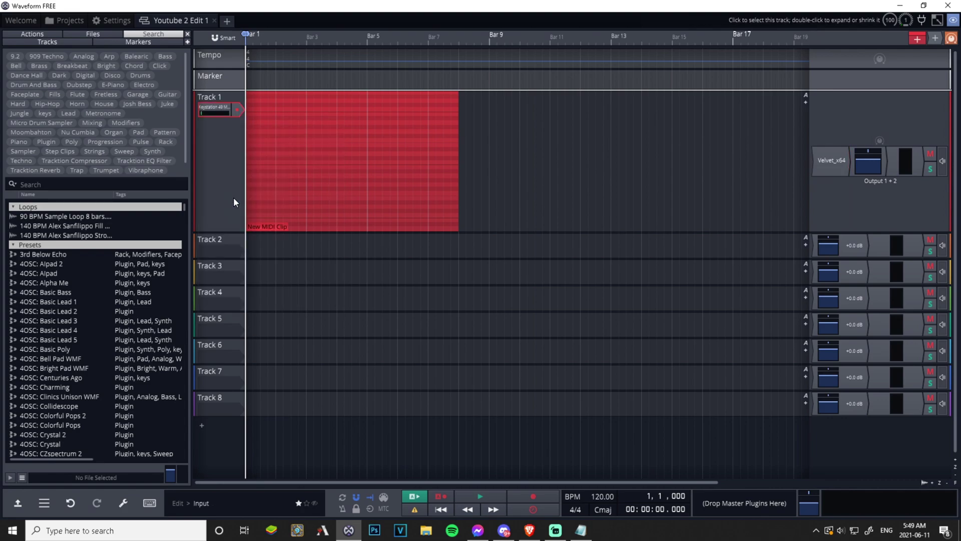
Step: Bring up the Velvet_x64 instrument window, then close it again
double_click(836, 174)
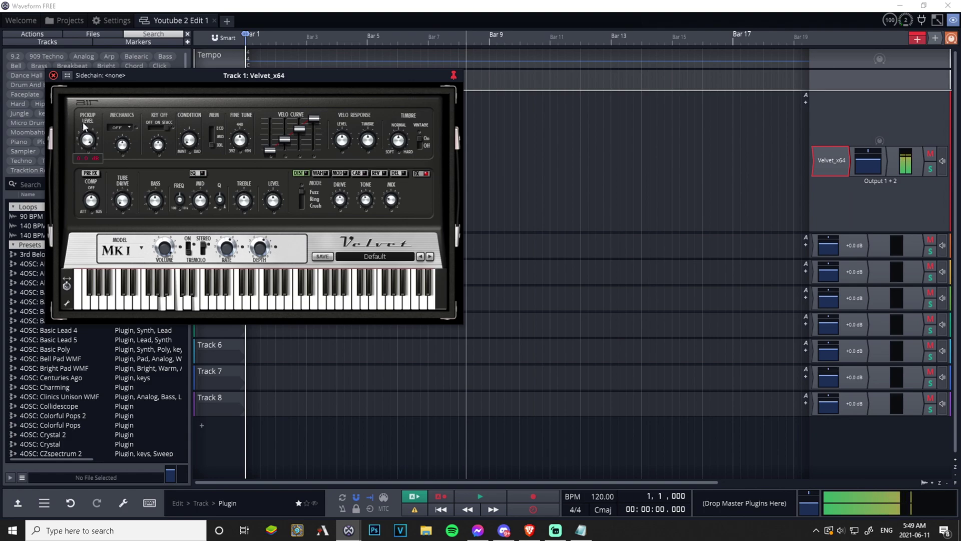
mouse_move(82, 121)
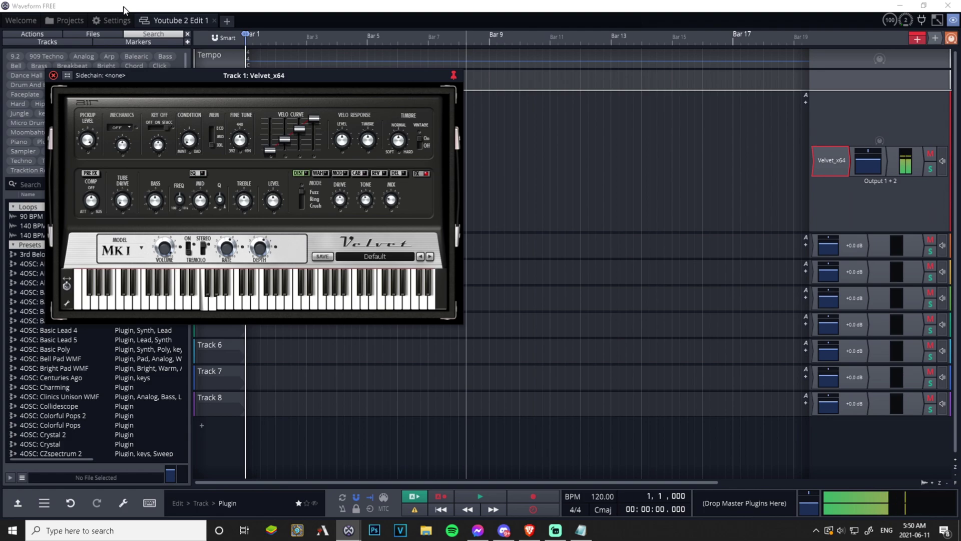
click(53, 74)
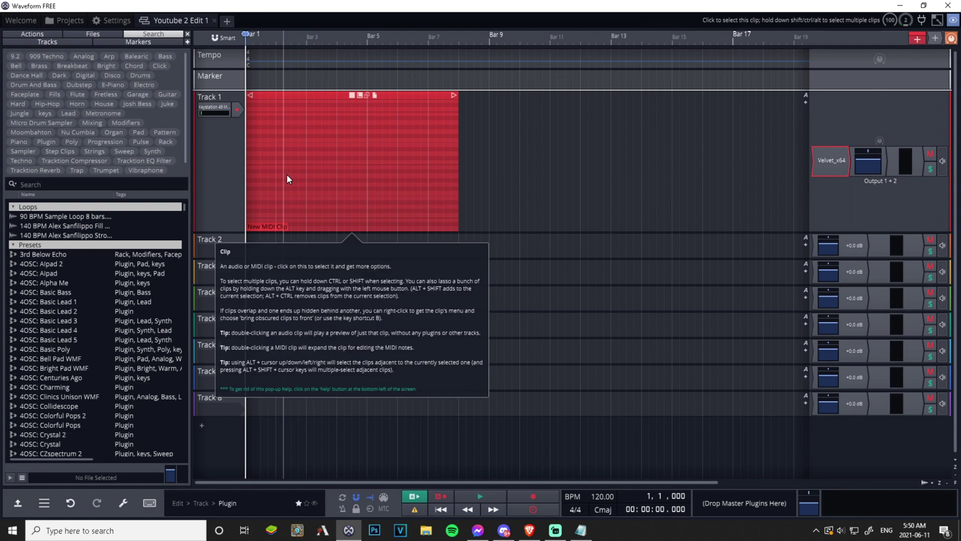
Step: Lengthen the New MIDI Clip to end at bar 11 and show its properties
drag(454, 95, 546, 100)
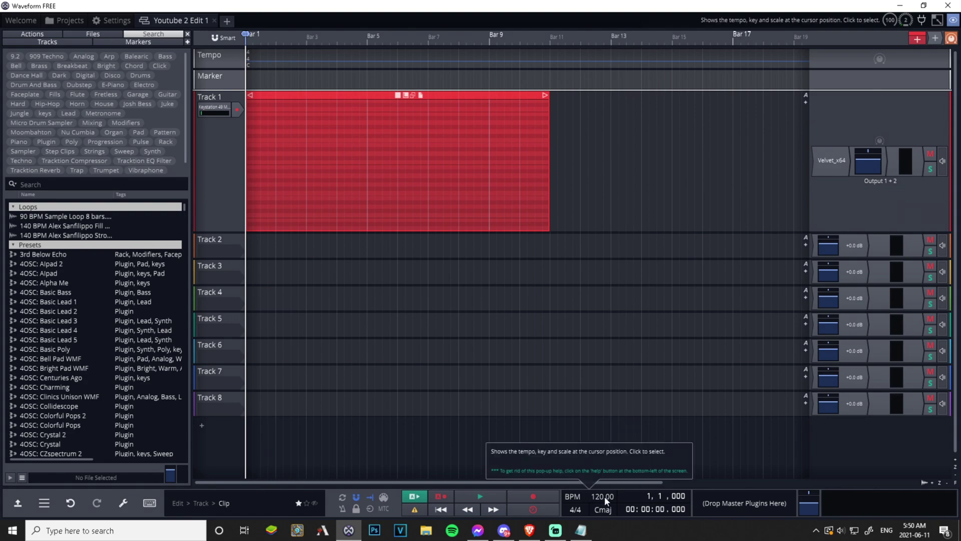
click(253, 198)
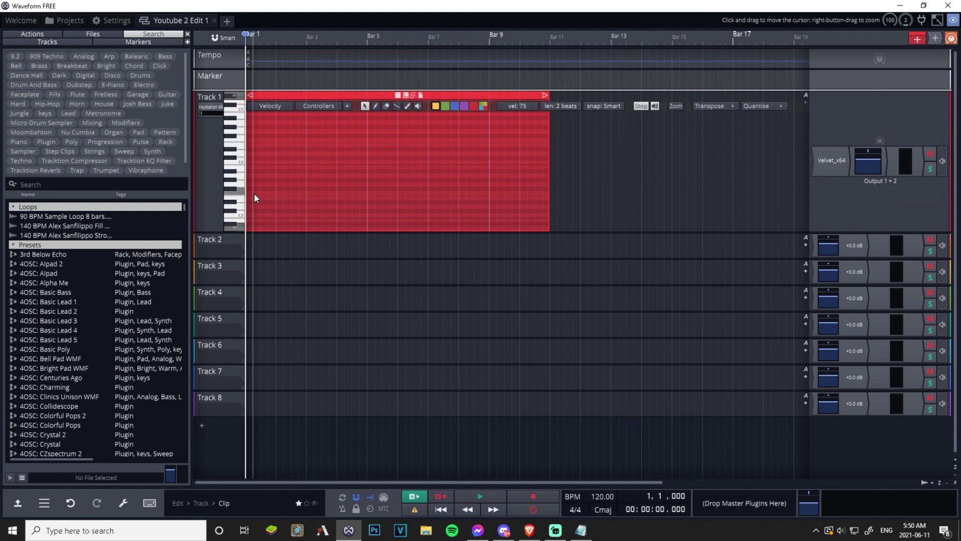
click(287, 96)
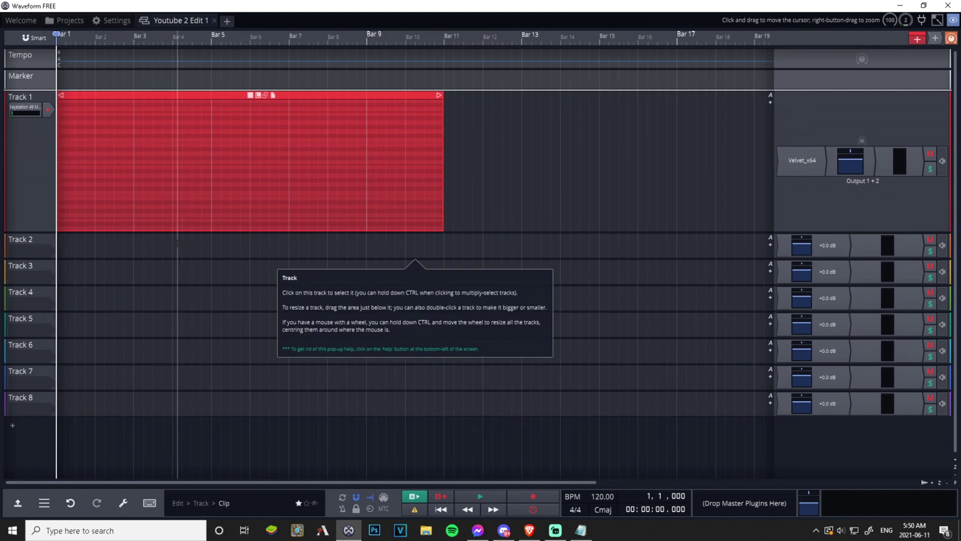
mouse_move(178, 245)
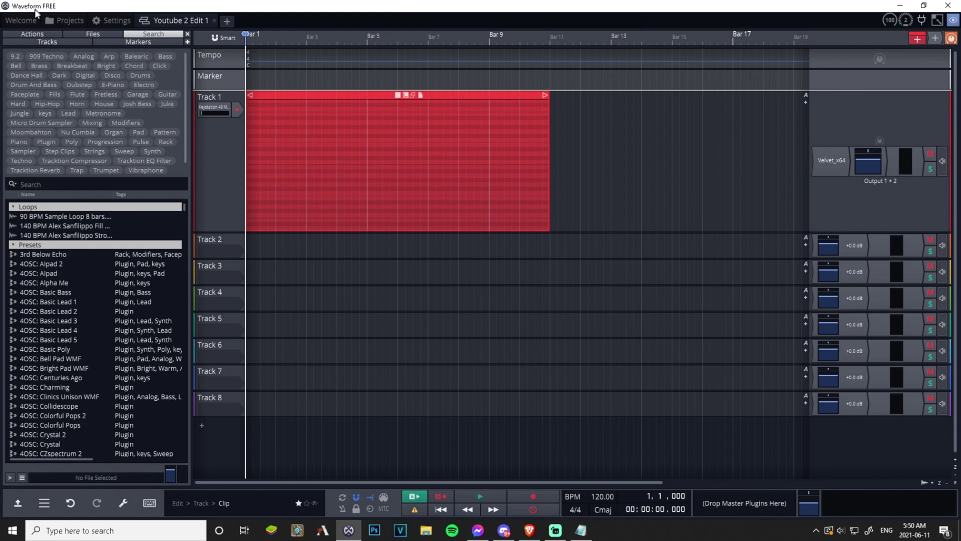
click(33, 34)
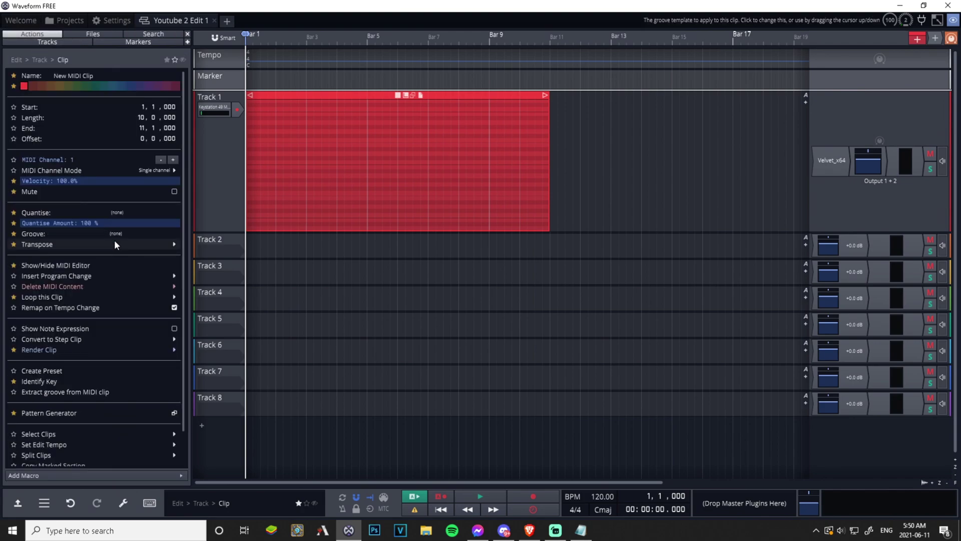
Step: Open the empty New MIDI Clip in the MIDI editor docked below the tracks
scroll(106, 260, down, 1)
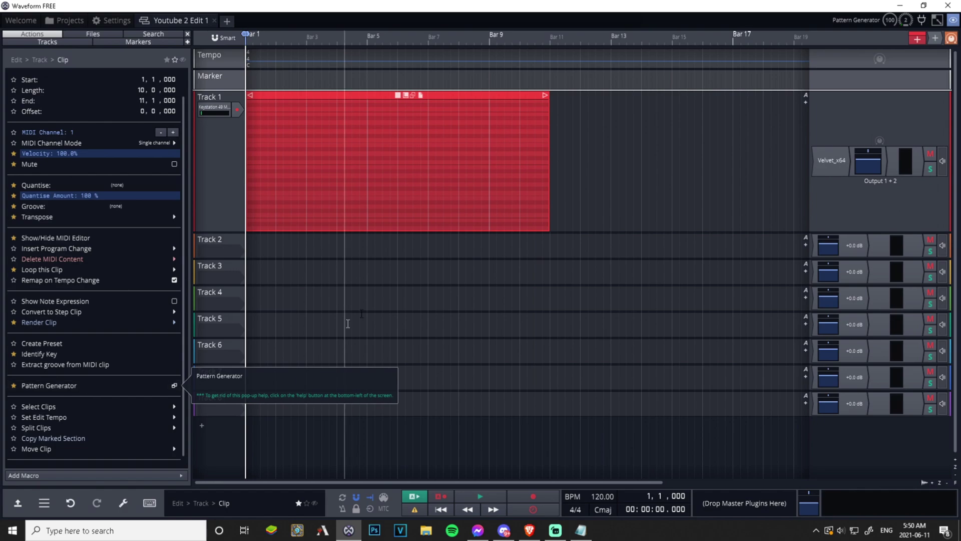
double_click(311, 150)
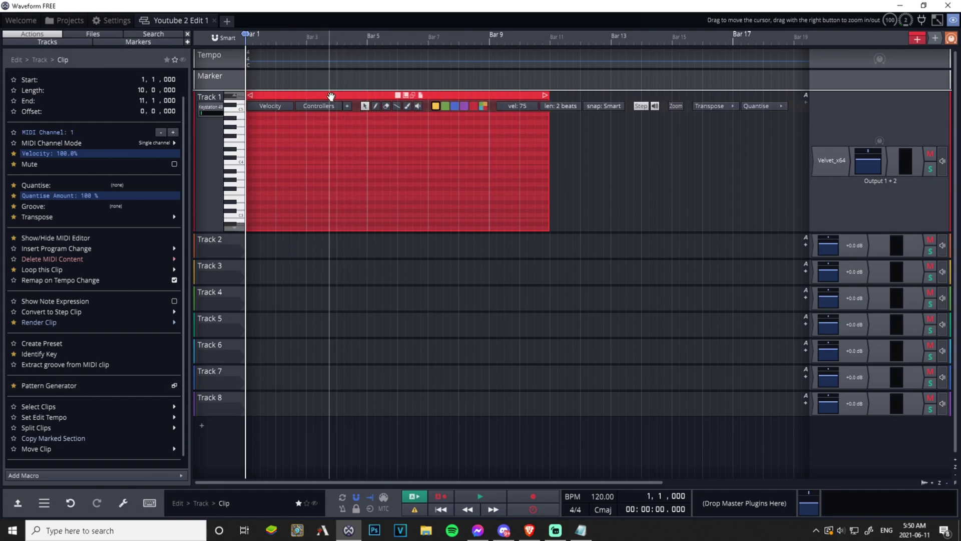
double_click(451, 220)
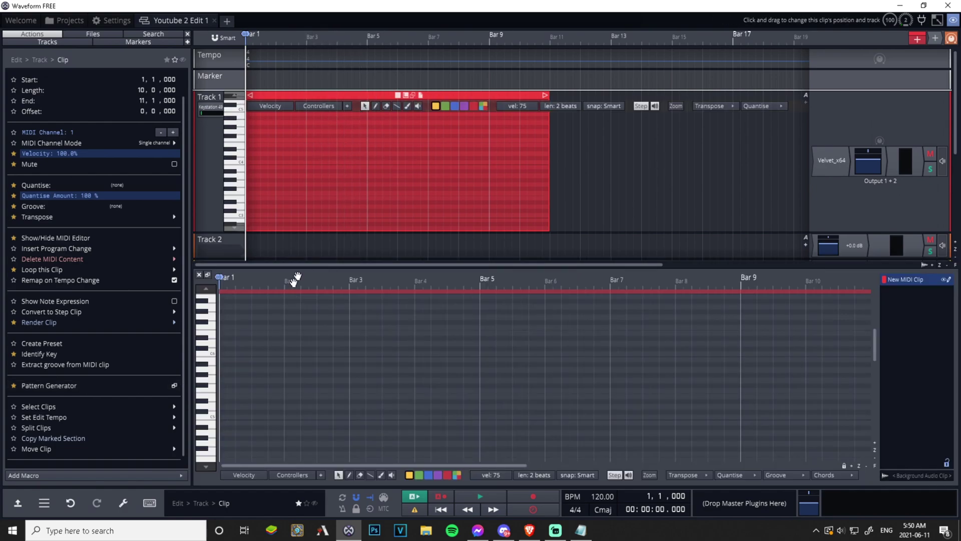
click(198, 275)
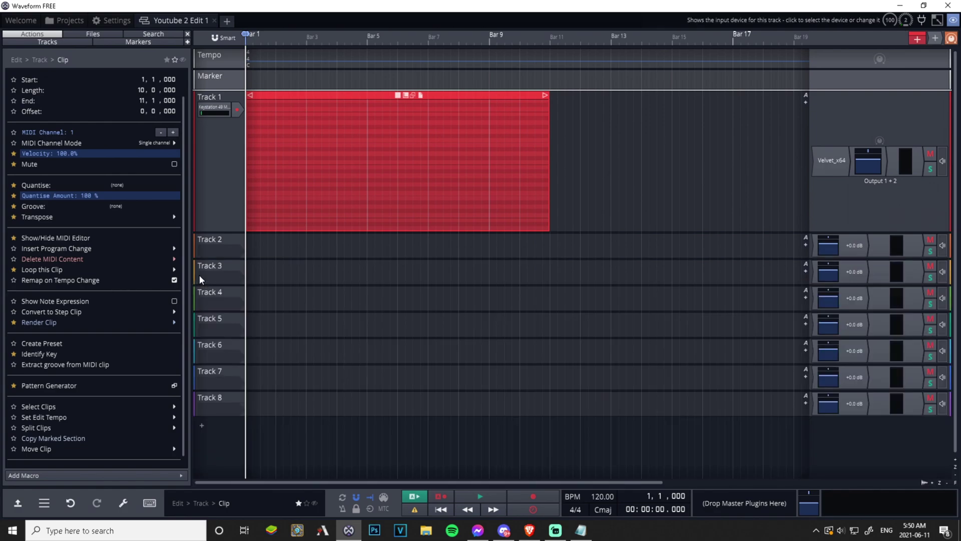
double_click(328, 95)
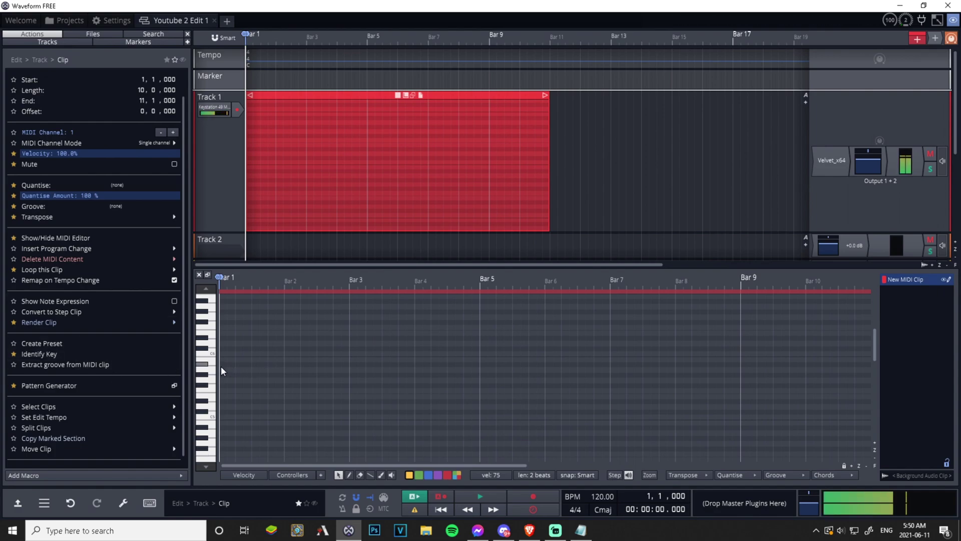
Step: Step-enter a rising arpeggio from bar 1 to bar 6 and play it back from the start
scroll(239, 368, down, 2)
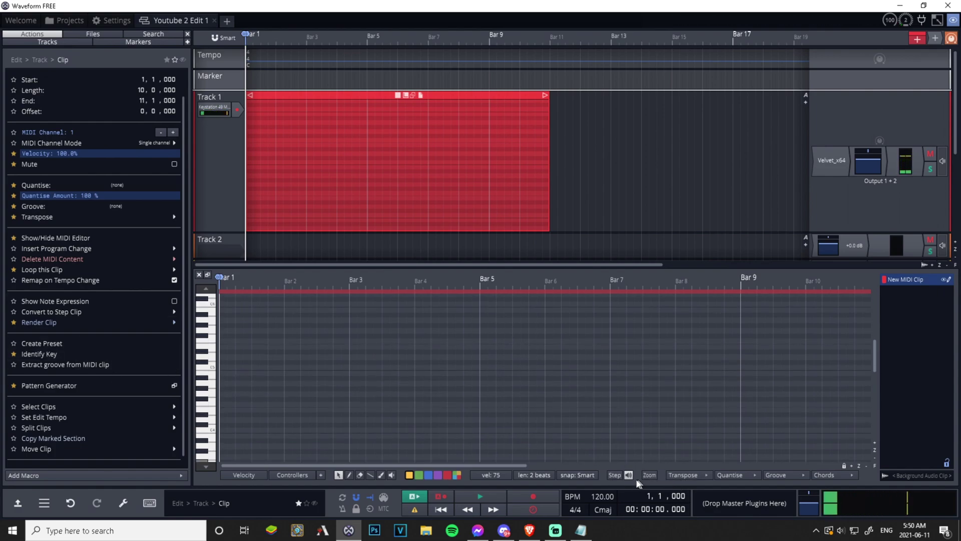
click(614, 474)
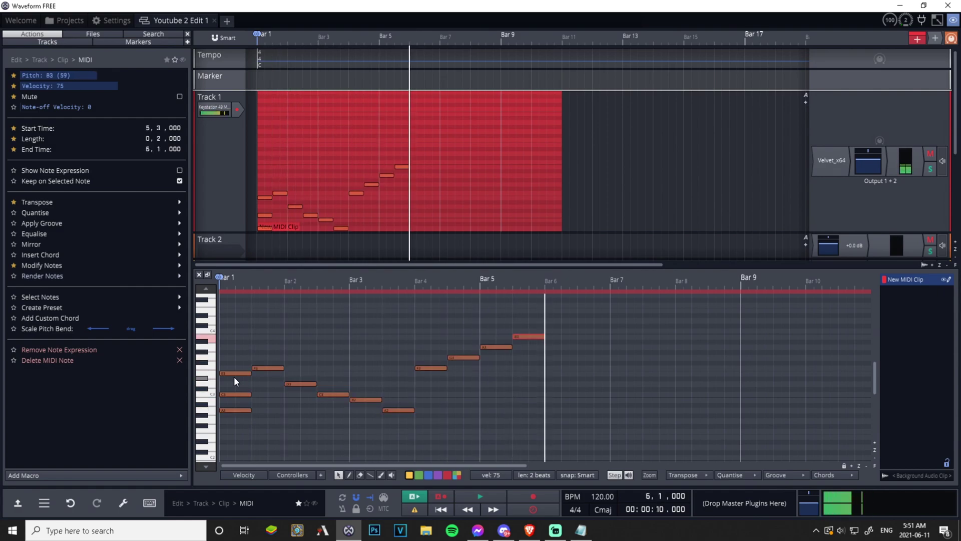
click(470, 503)
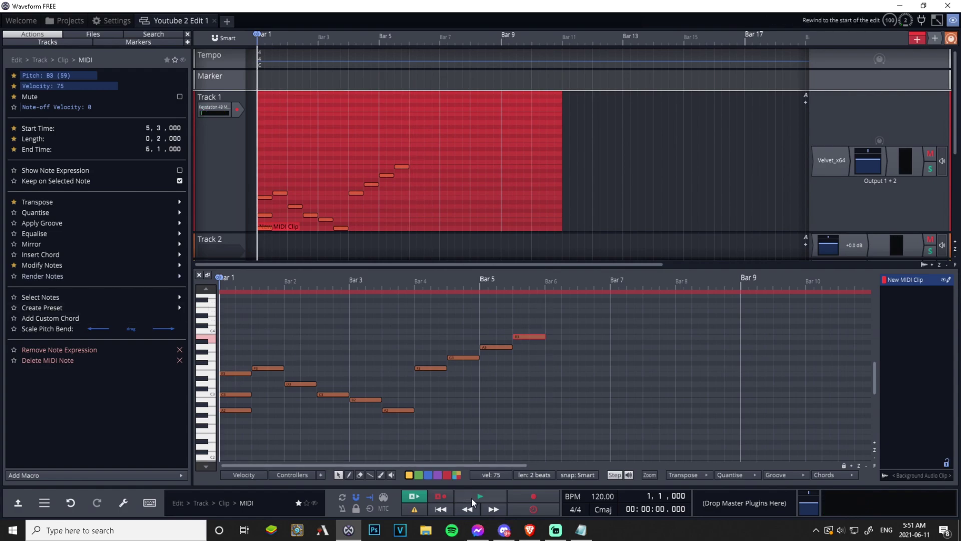
click(472, 497)
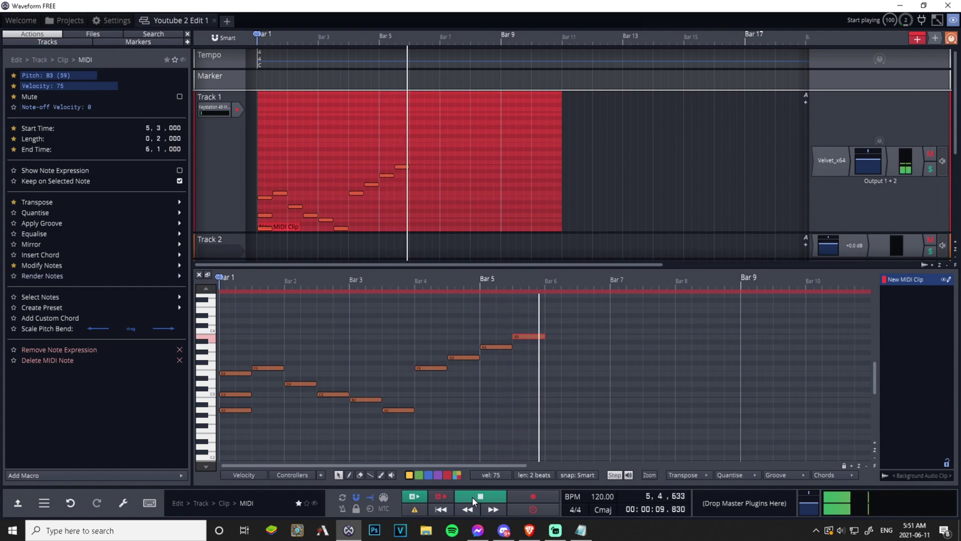
click(472, 496)
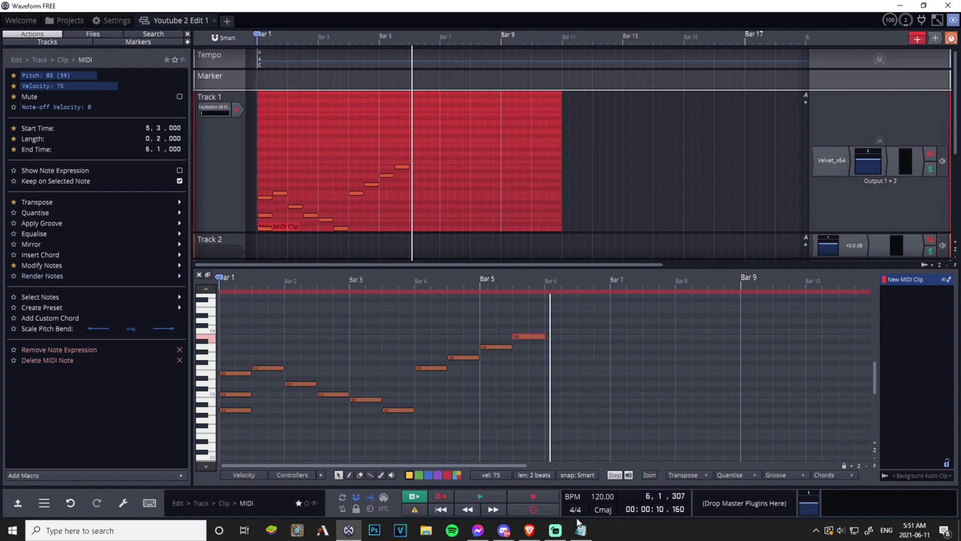
click(604, 494)
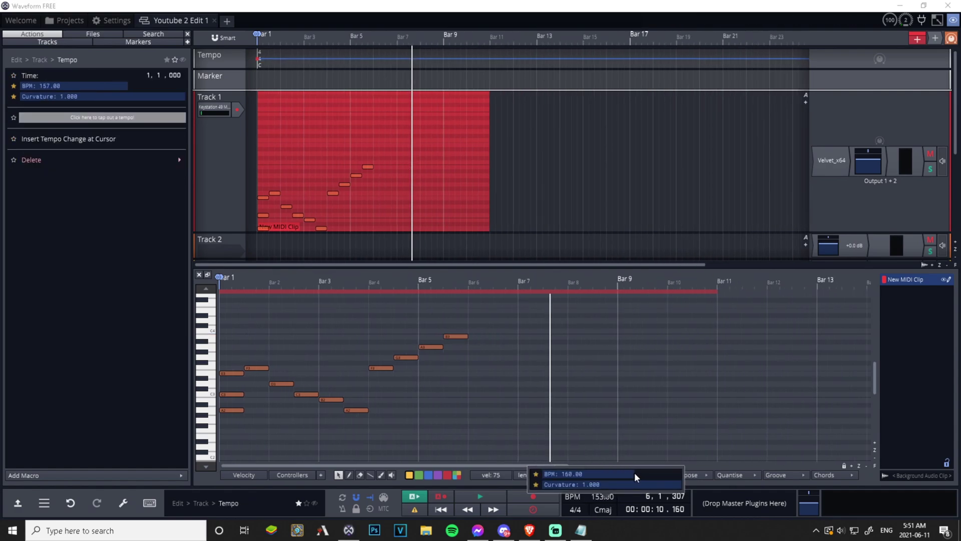
Step: Set the tempo to 220 BPM and the time signature to 4/16, auditioning from the start
drag(635, 473, 655, 473)
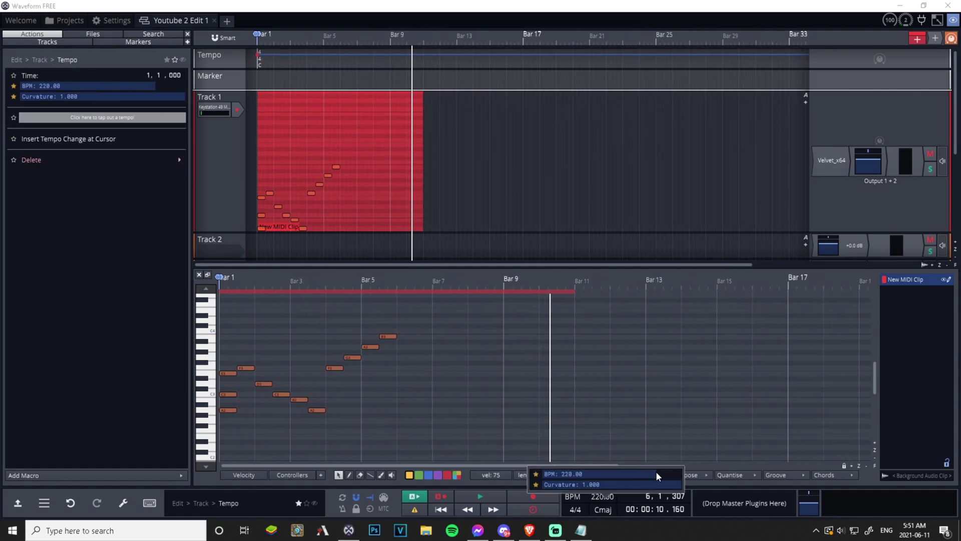
click(575, 509)
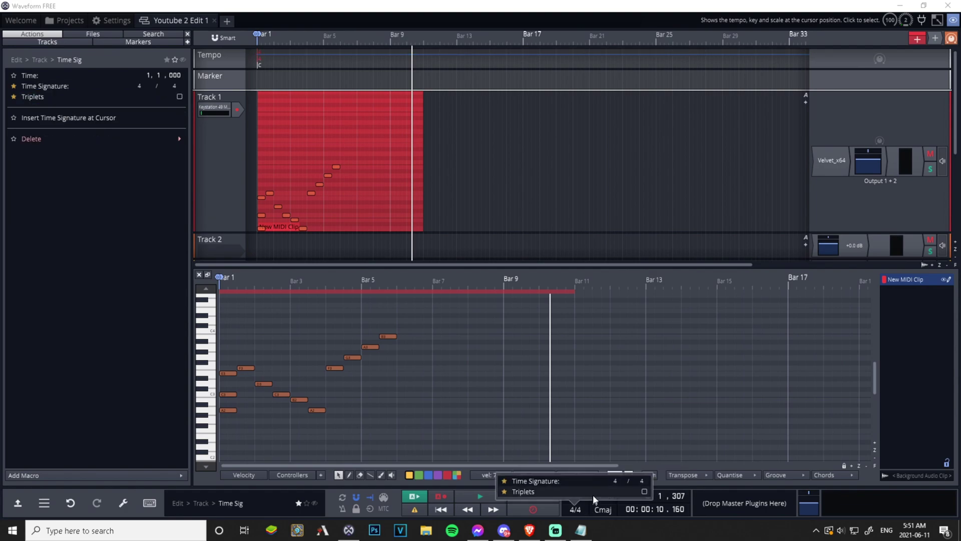
click(642, 481)
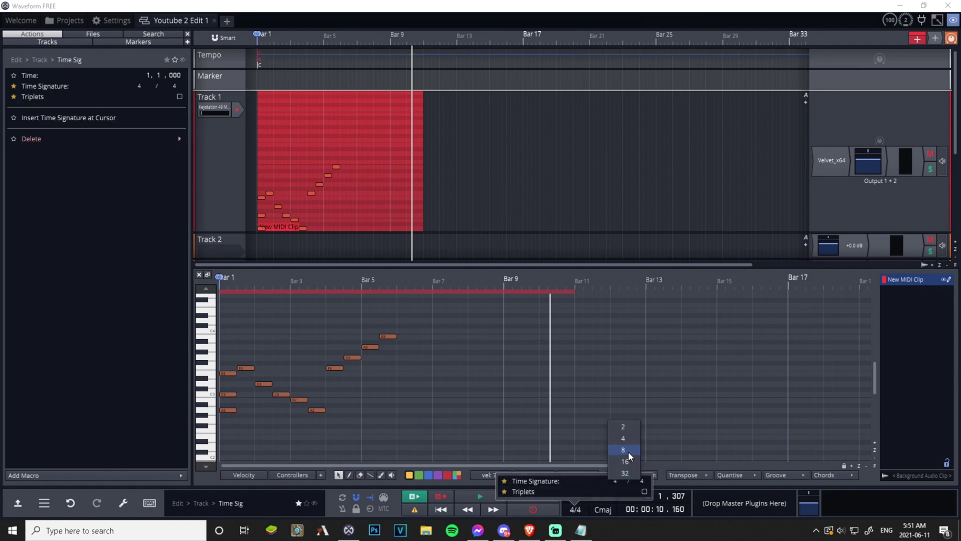
click(627, 450)
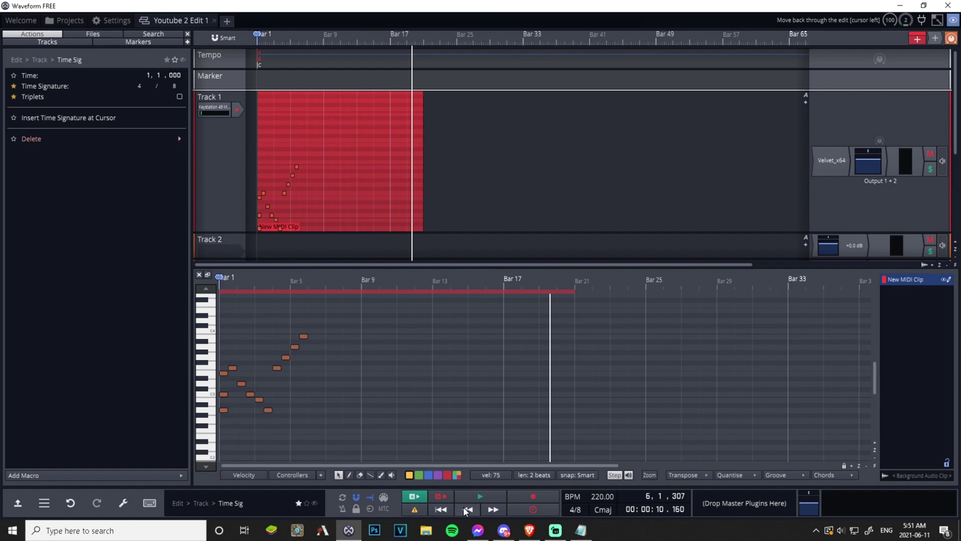
click(473, 496)
click(472, 496)
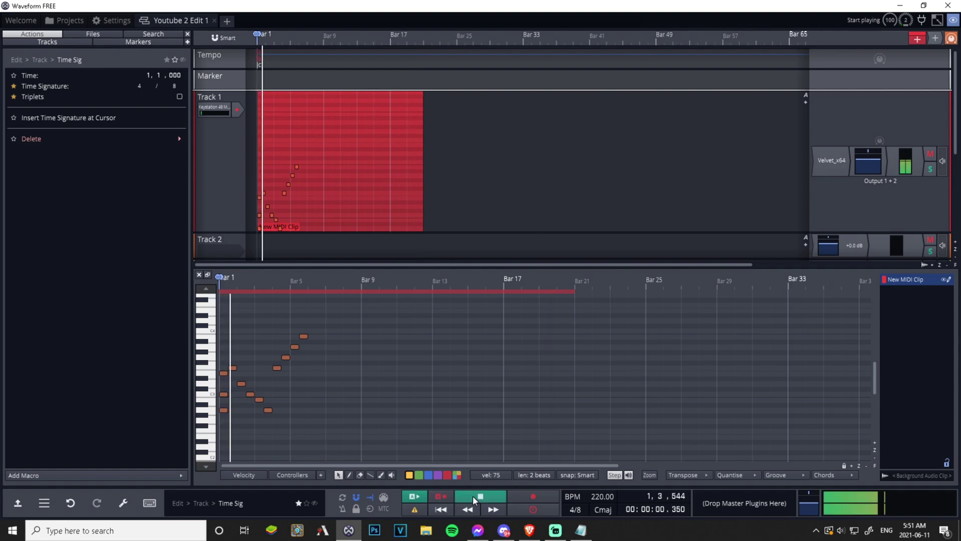
click(570, 510)
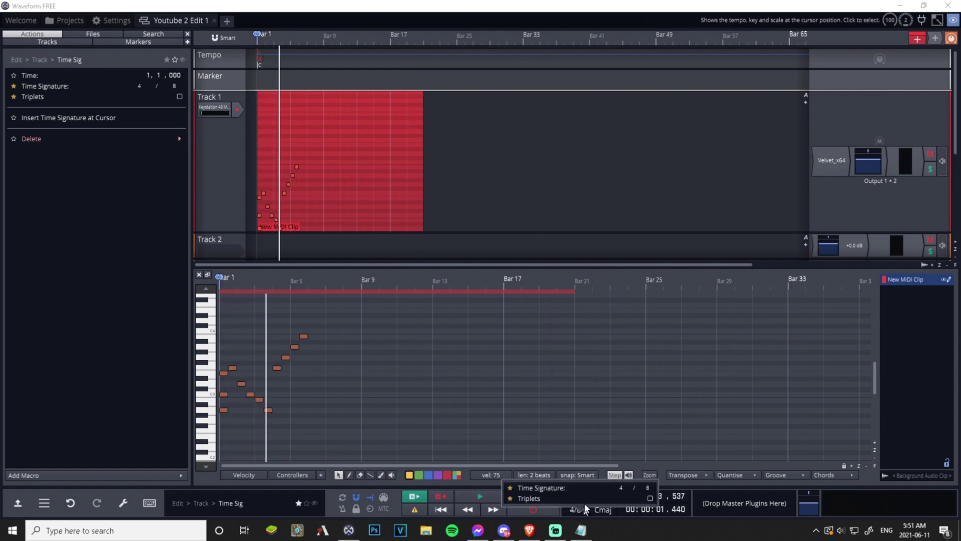
click(635, 469)
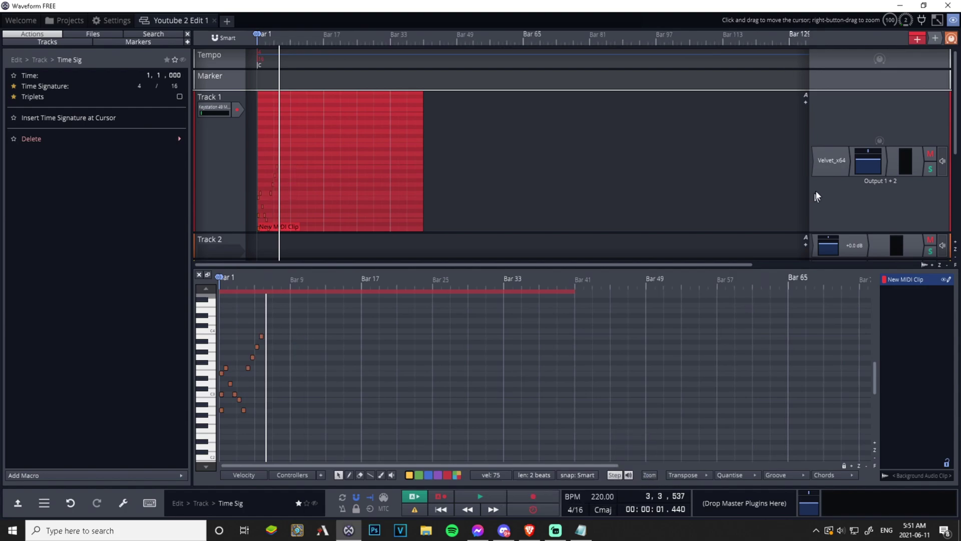
right_click(834, 161)
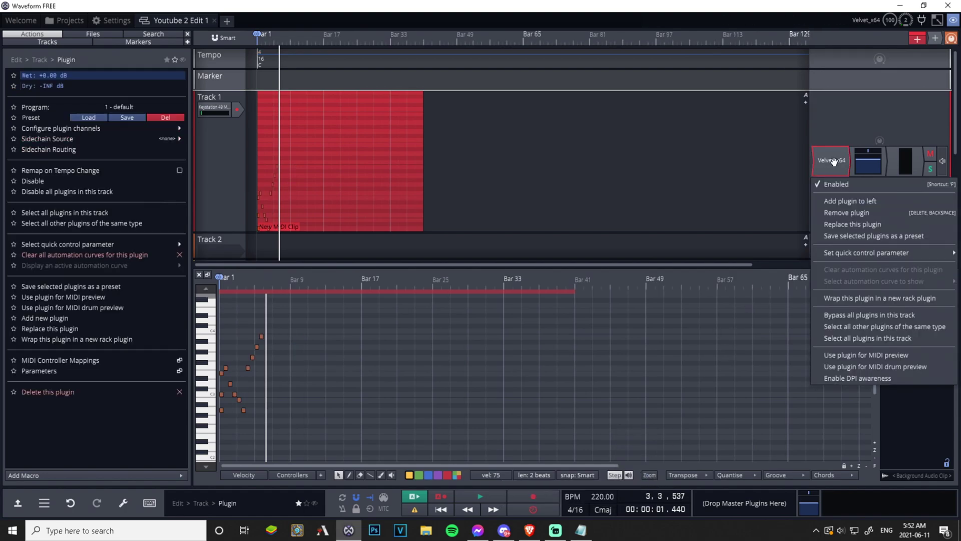
Step: Replace Track 1's Velvet_x64 with AIR MiniGrand_x64 and audition the clip through it
click(855, 223)
mouse_move(788, 151)
click(876, 152)
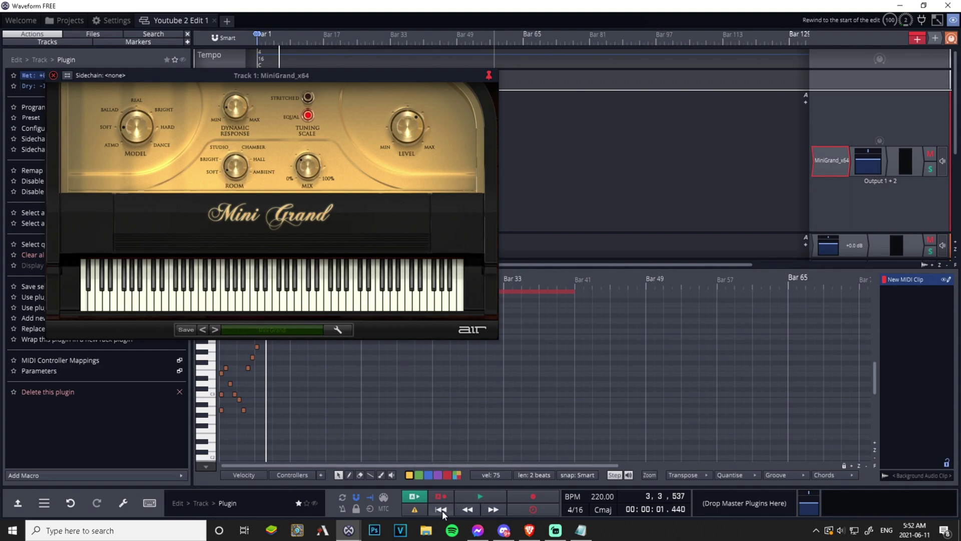
click(477, 497)
click(476, 497)
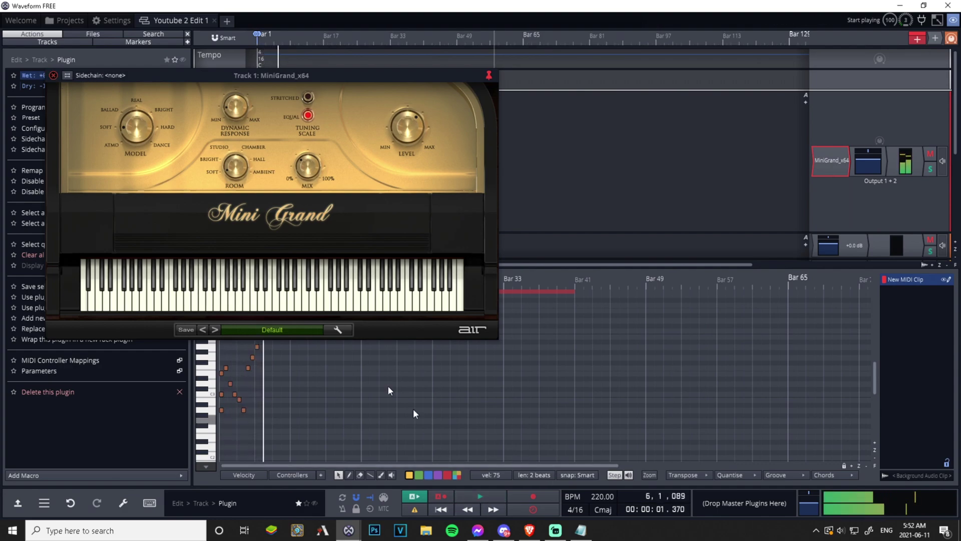
click(51, 76)
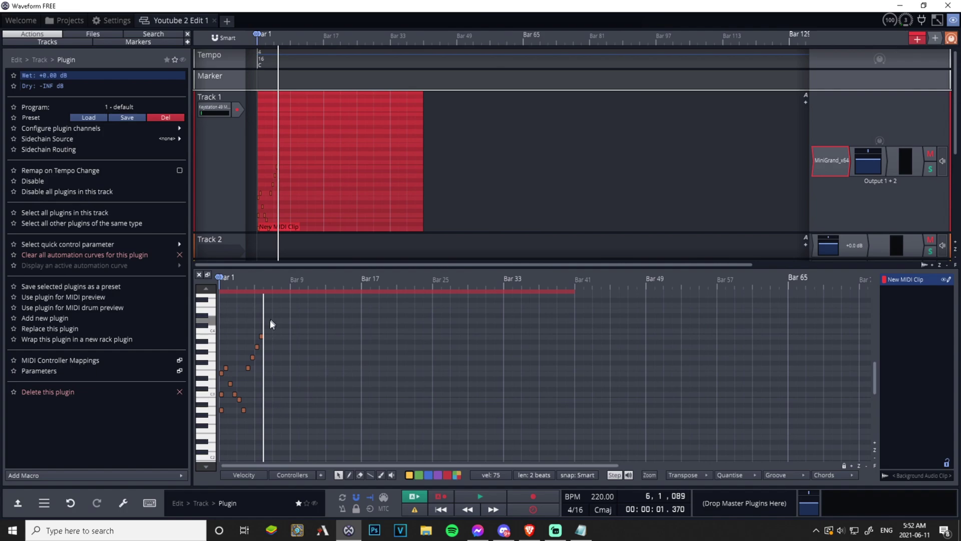
Step: Delete all the notes in the MIDI clip and rewind to the start
drag(266, 326, 221, 413)
key(Delete)
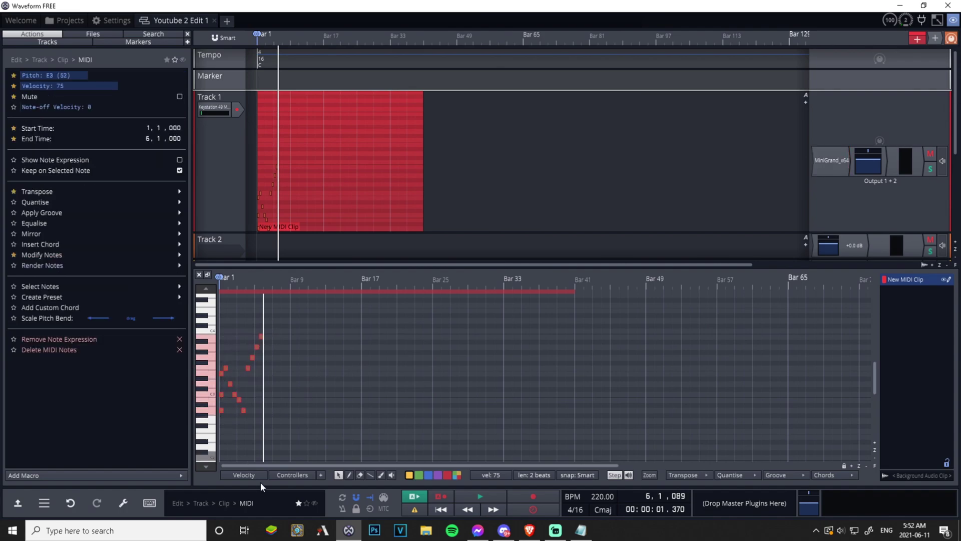
click(441, 509)
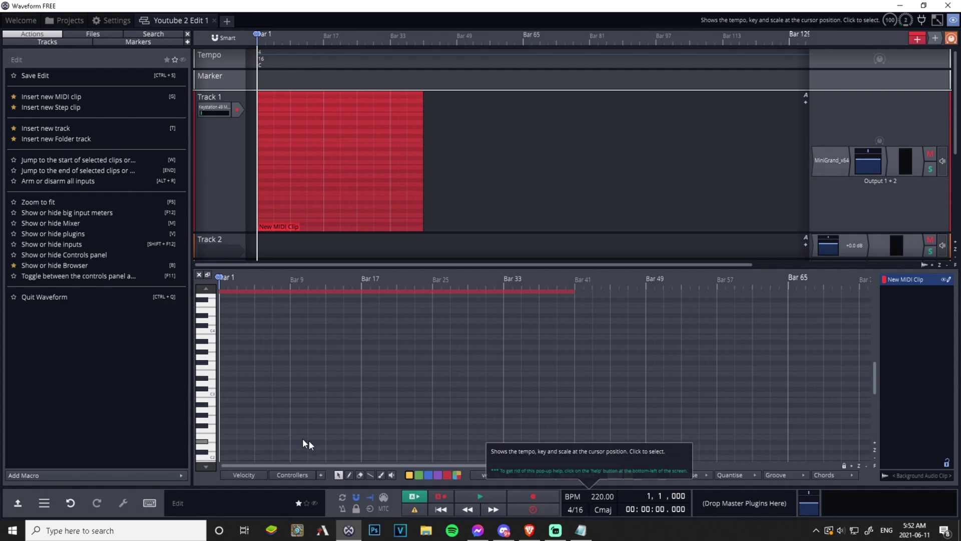
Step: Record a rising arpeggio of about 16 notes into the clip and play it back on MiniGrand
click(583, 508)
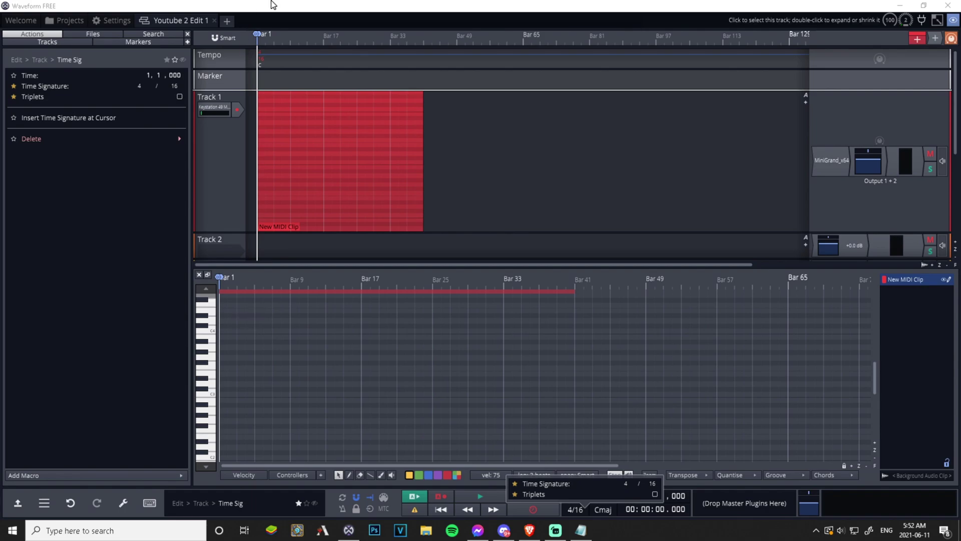
mouse_move(212, 304)
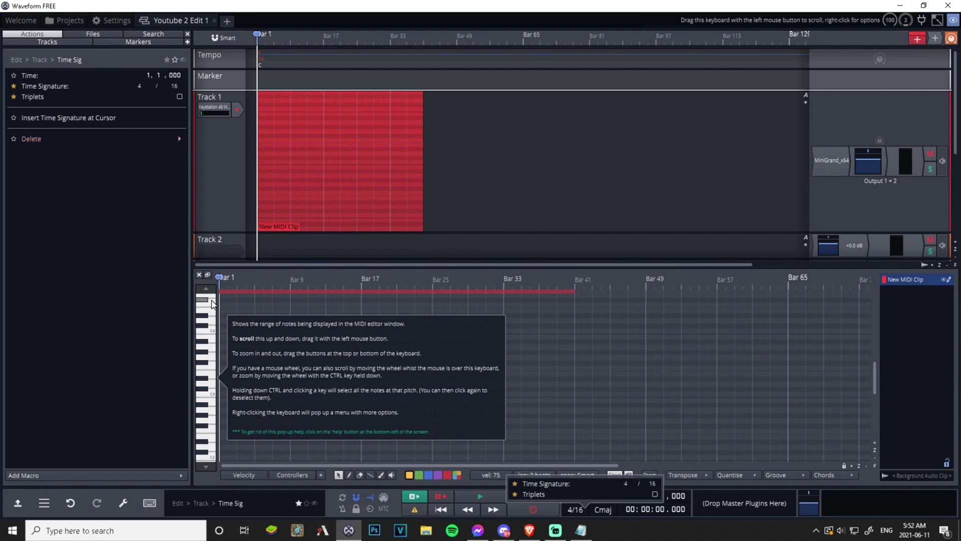
key(space)
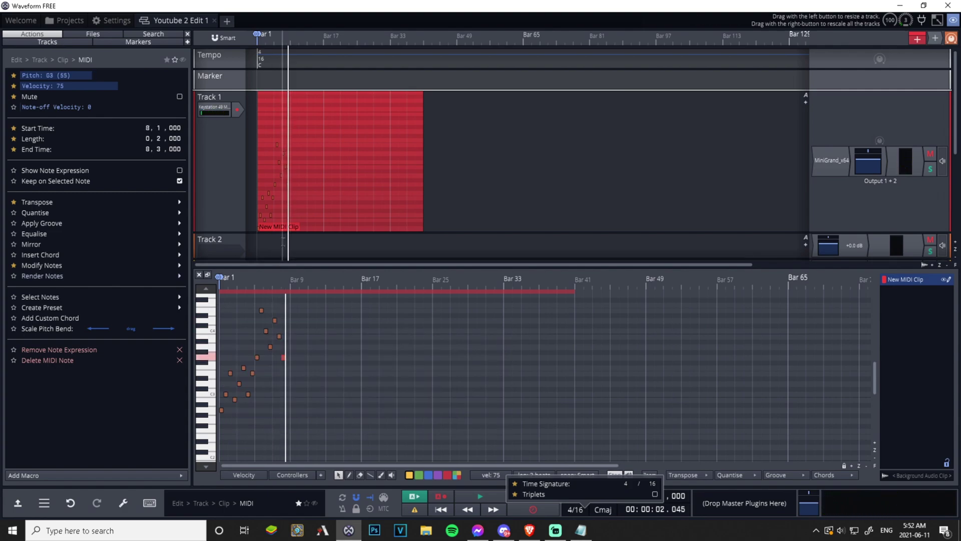
click(442, 509)
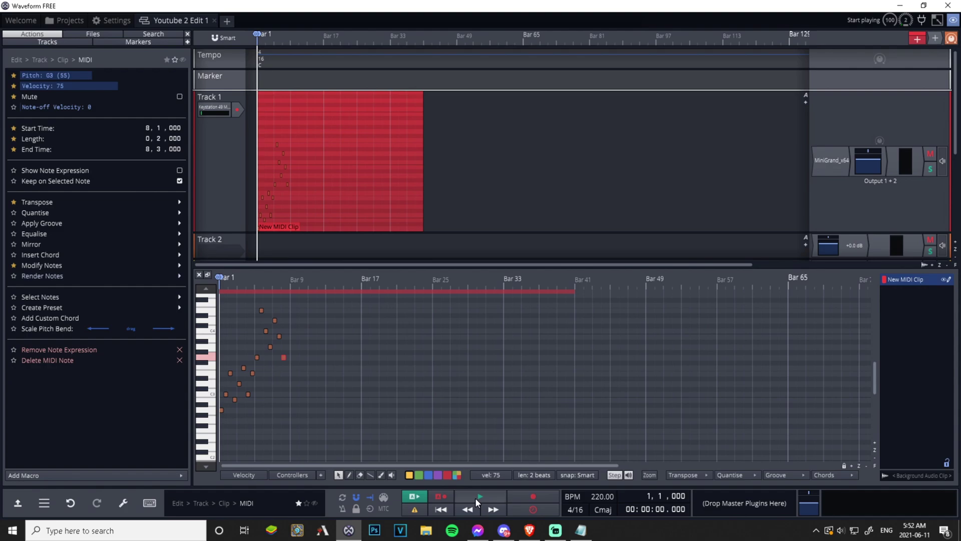
click(475, 498)
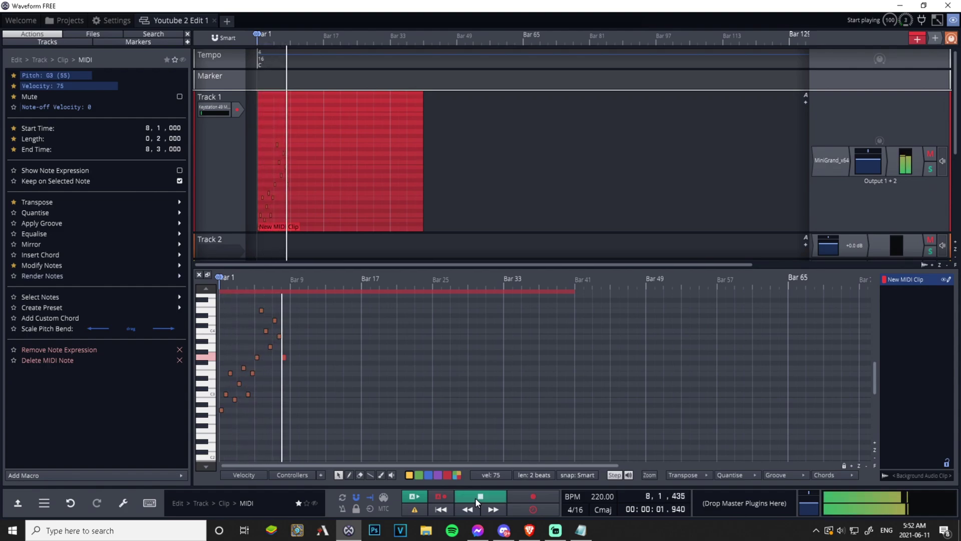
click(476, 498)
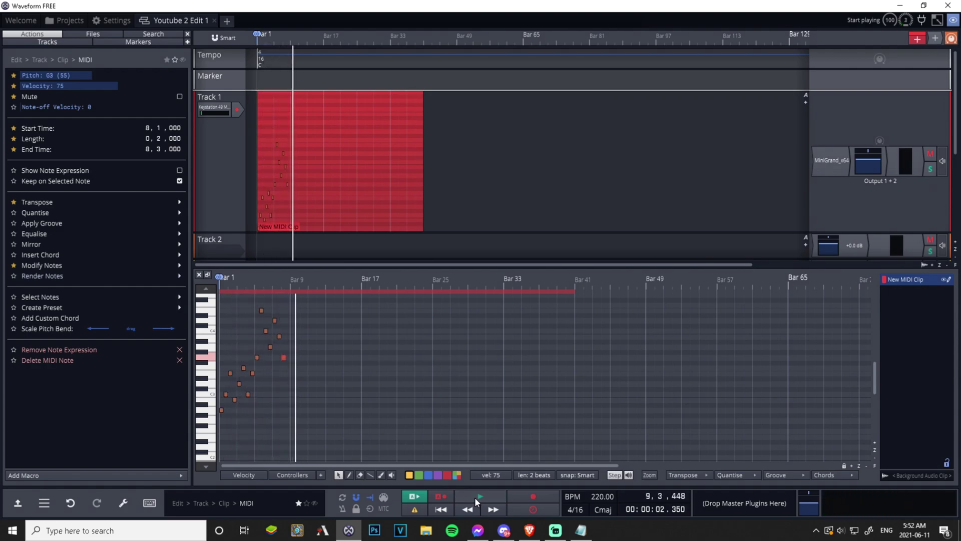
click(577, 509)
Step: Set the time signature to 4/32 and lower the tempo from 220 to 160 BPM, replaying the clip after each
click(642, 483)
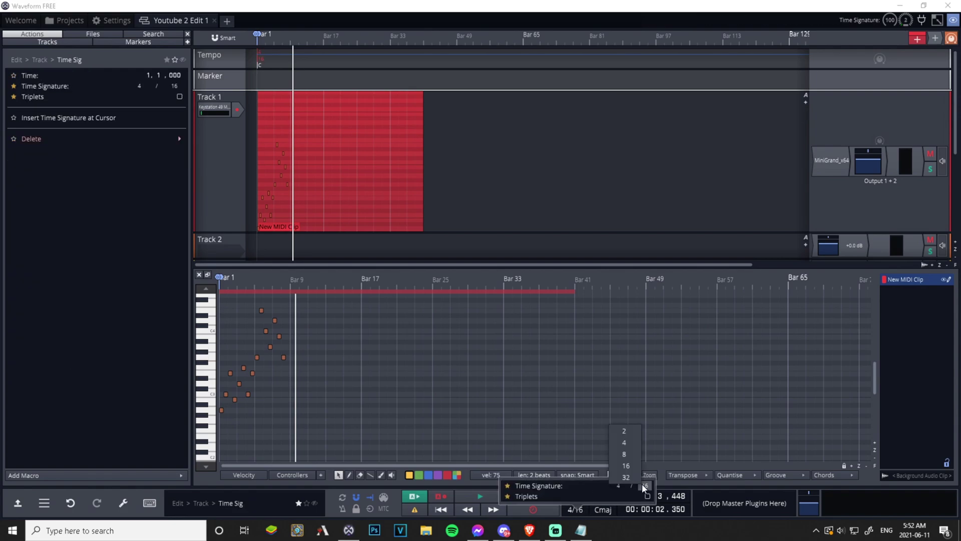
click(630, 476)
click(452, 510)
click(471, 497)
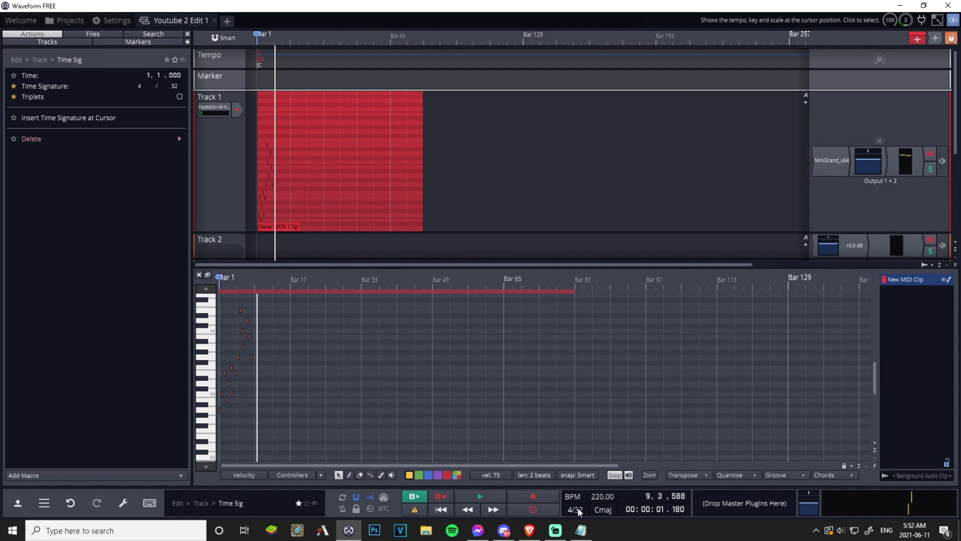
click(603, 497)
drag(654, 473, 638, 477)
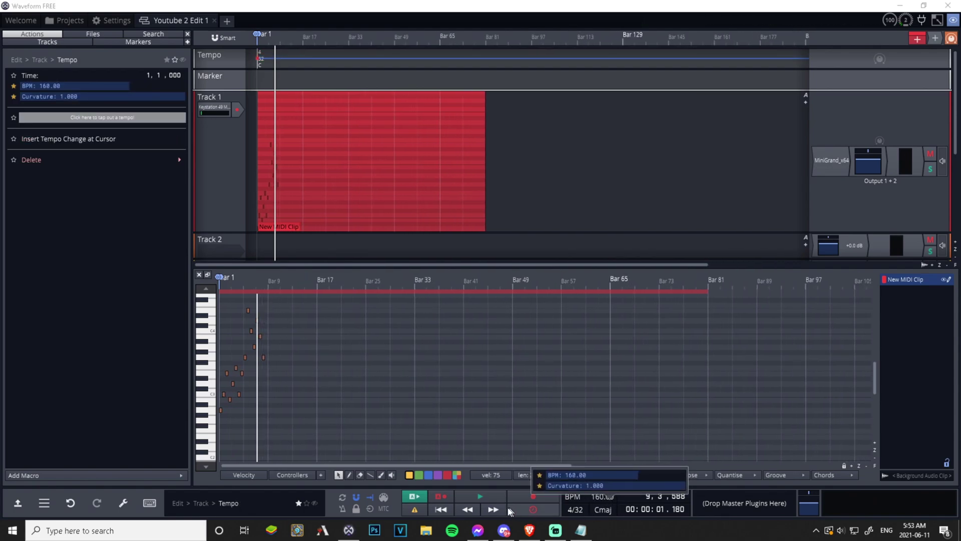
click(443, 508)
click(471, 496)
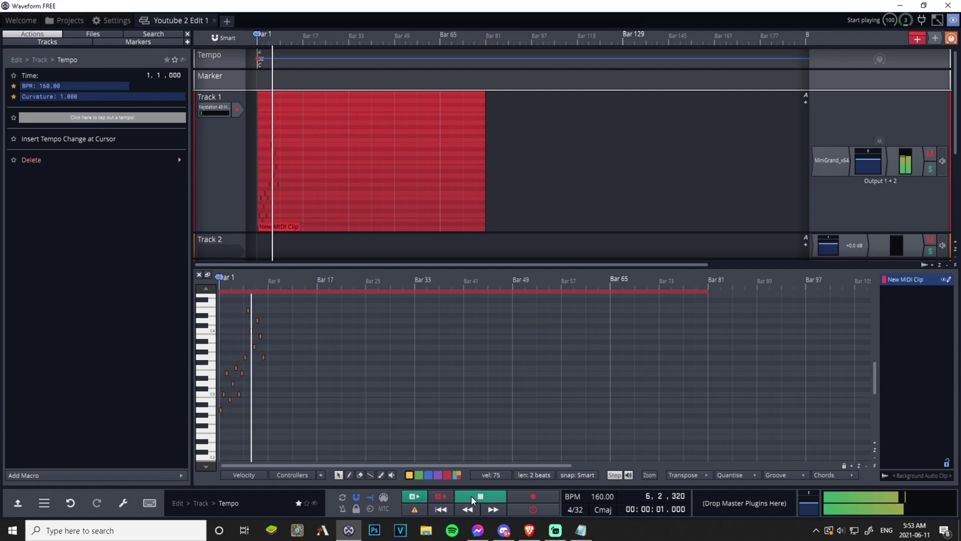
Step: Stop playback and delete the MIDI clip from Track 1
click(471, 495)
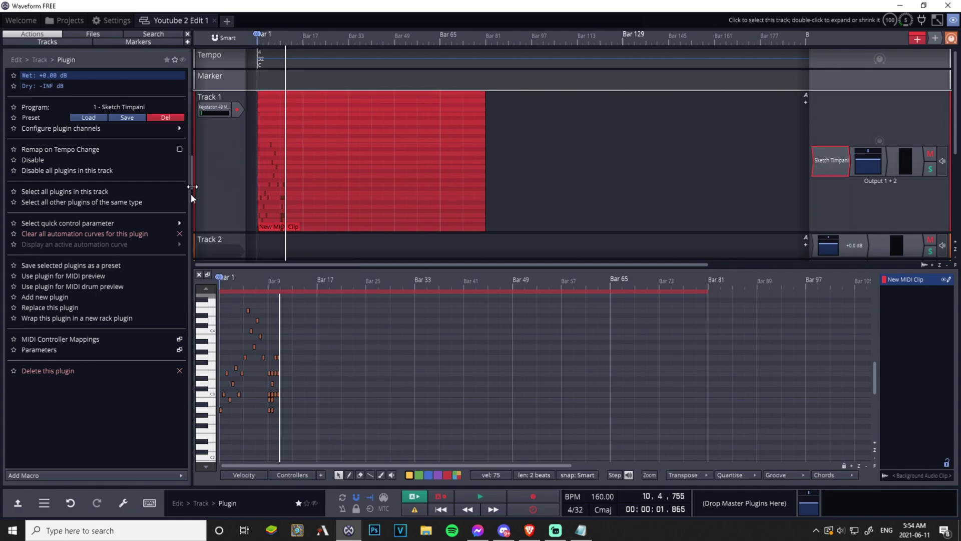
click(314, 95)
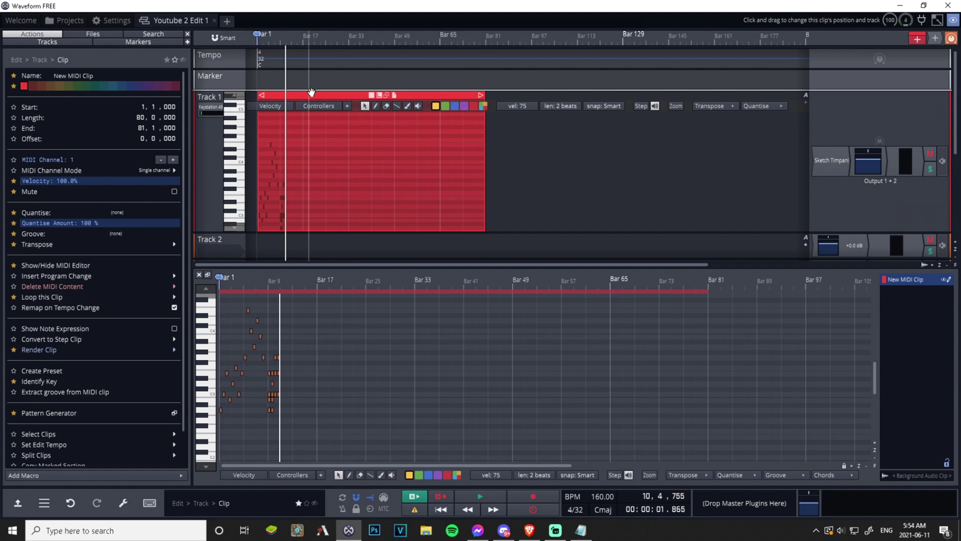
key(Delete)
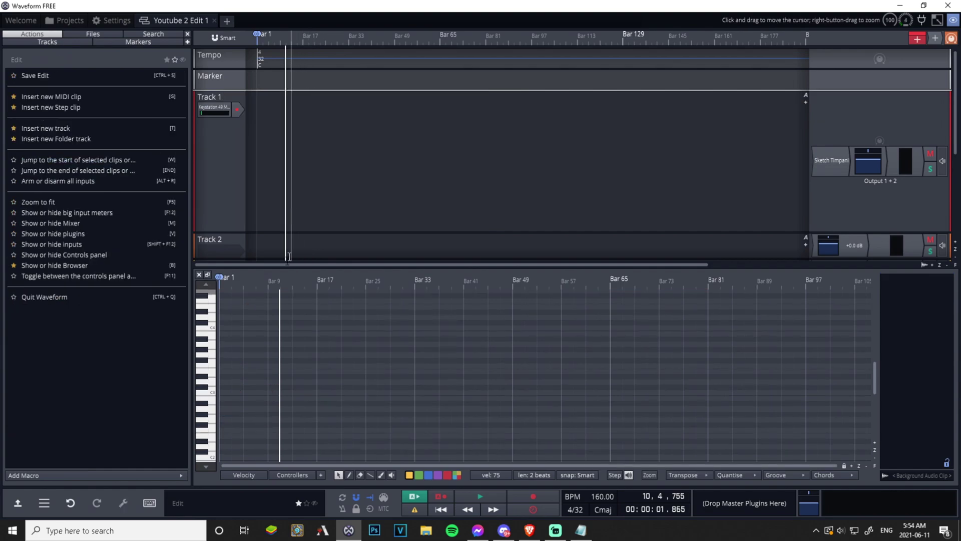
Step: Create a new MIDI clip on Track 1 by double-clicking the track
click(199, 275)
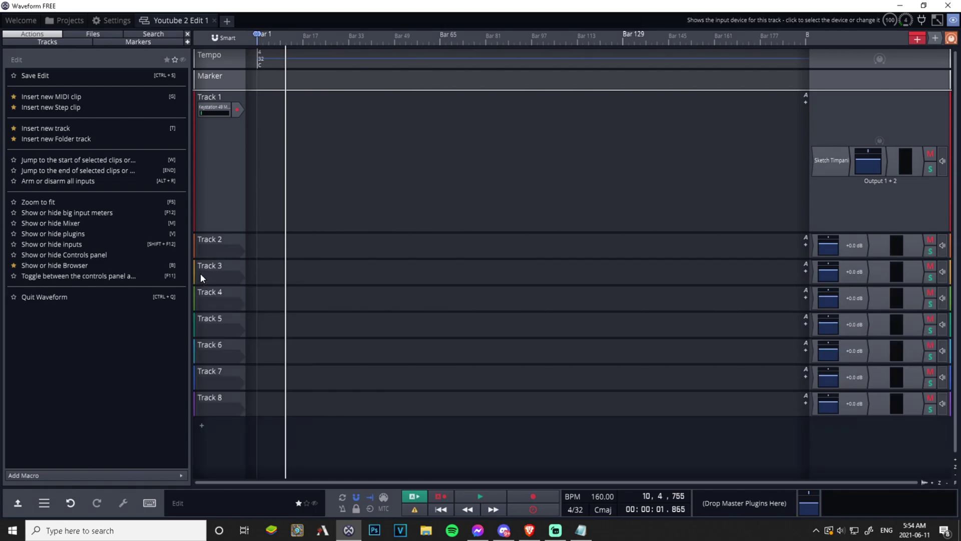
click(208, 161)
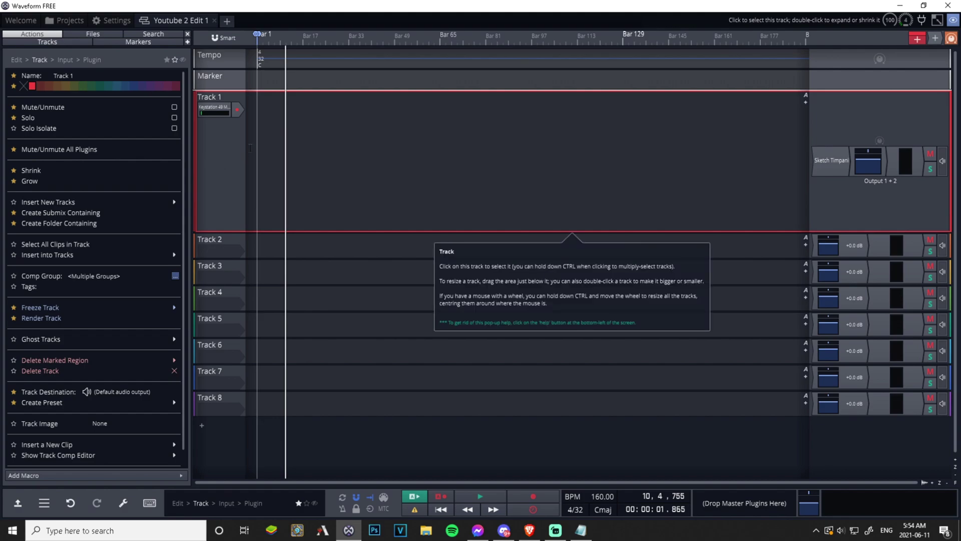
double_click(233, 138)
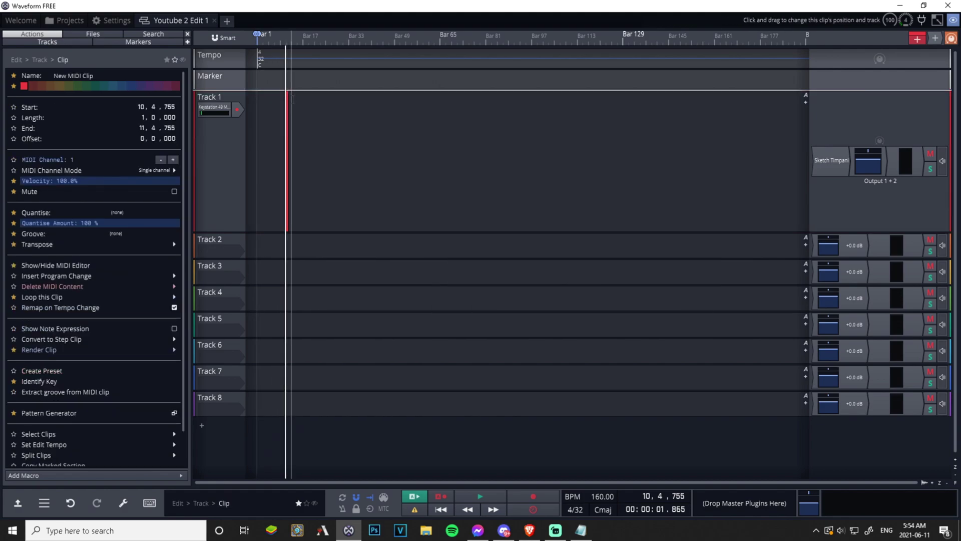
scroll(314, 156, up, 3)
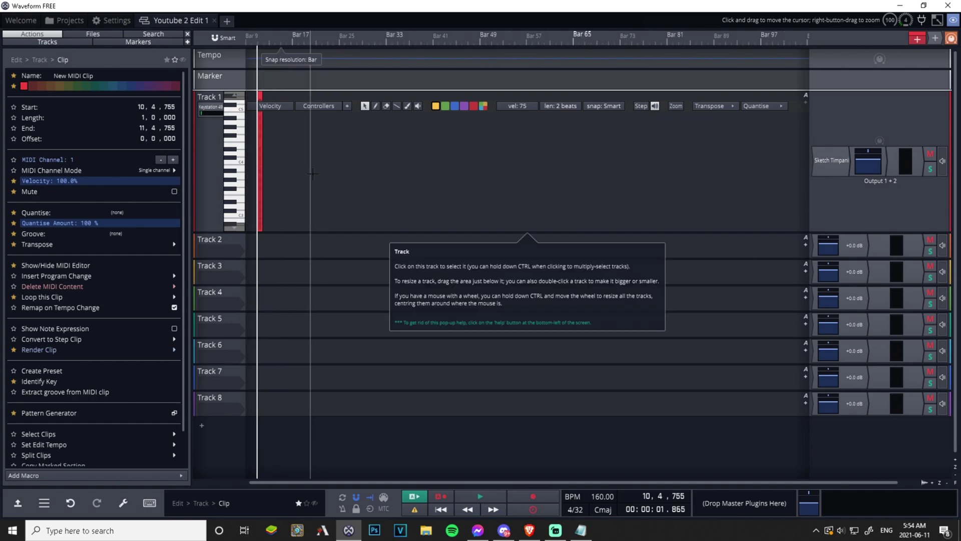
click(262, 97)
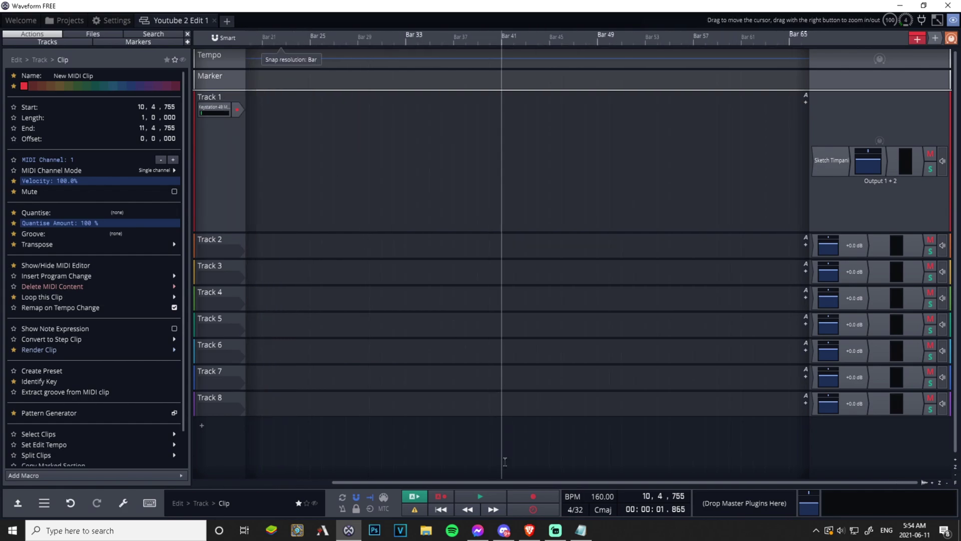
drag(328, 482, 328, 489)
Step: Move the new clip to start at bar 1 and extend its end to bar 7
click(370, 96)
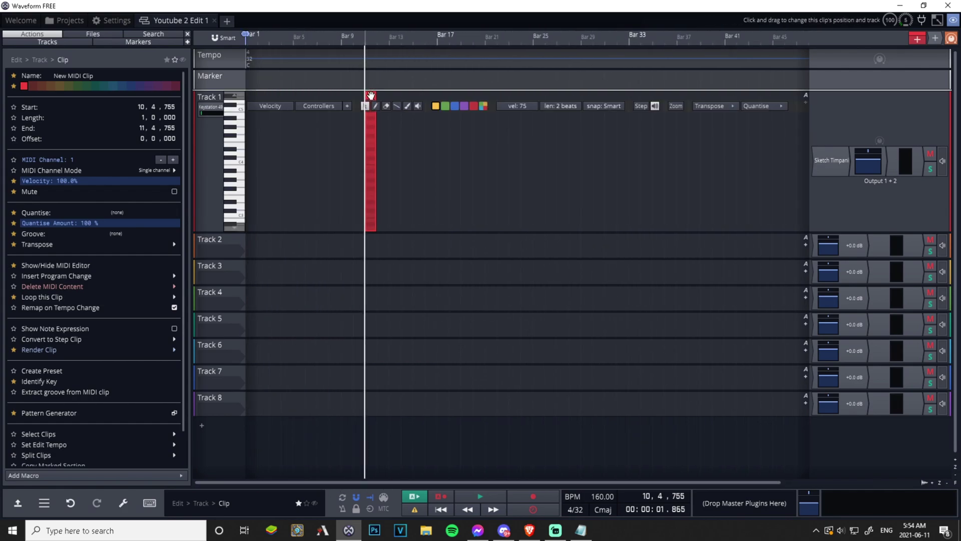
drag(370, 96, 263, 97)
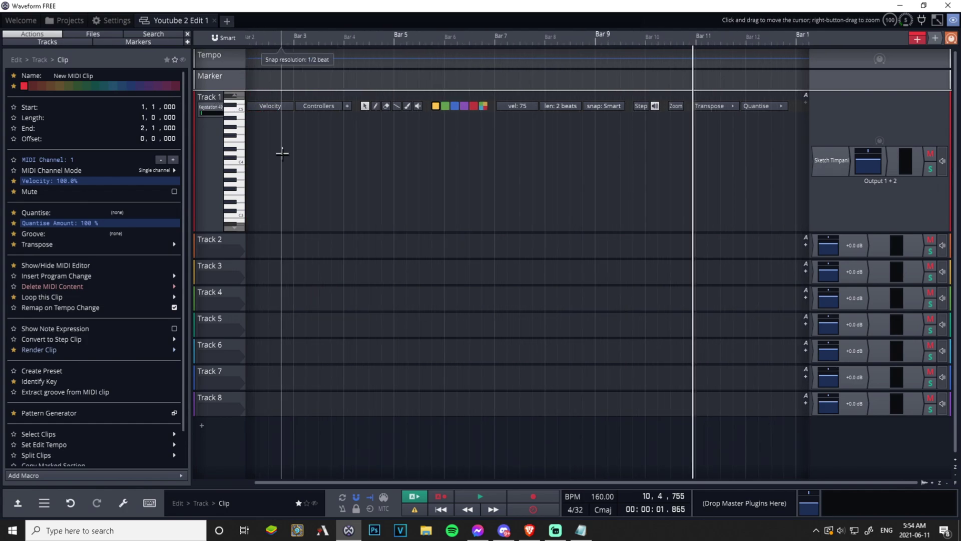
click(262, 96)
drag(376, 482, 376, 485)
click(263, 96)
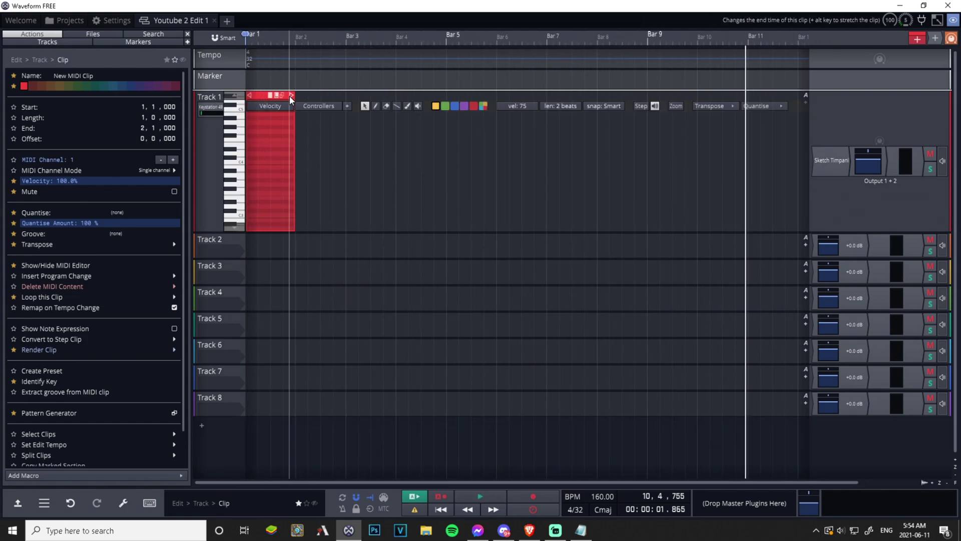
drag(292, 95, 542, 97)
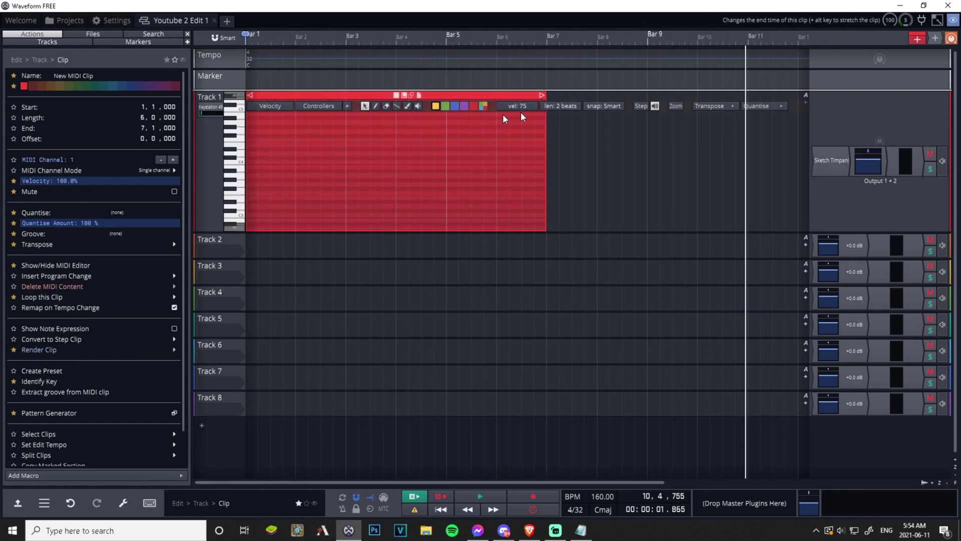
click(305, 93)
Step: Switch the clip's Pattern Generator to the Chords style and Clear All its suggested chords
click(49, 412)
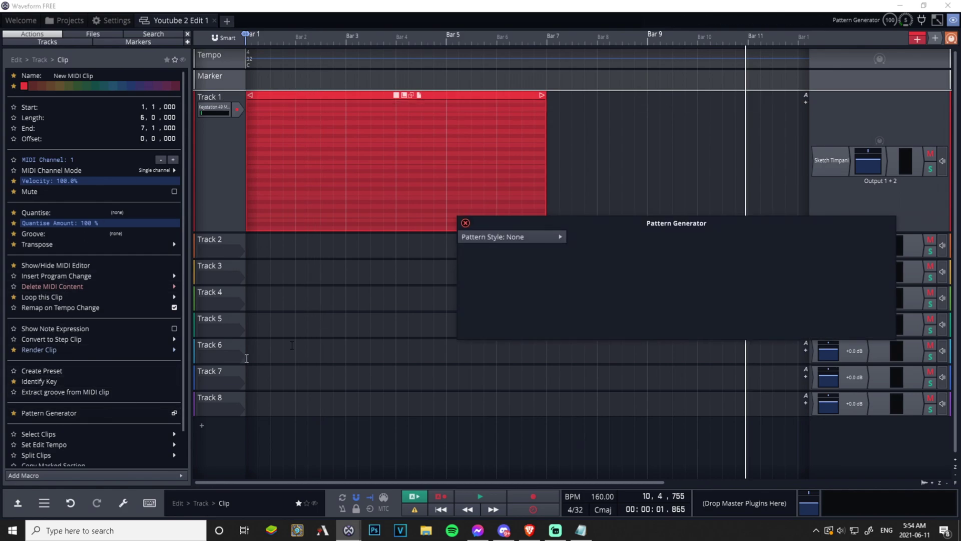
click(550, 238)
click(575, 224)
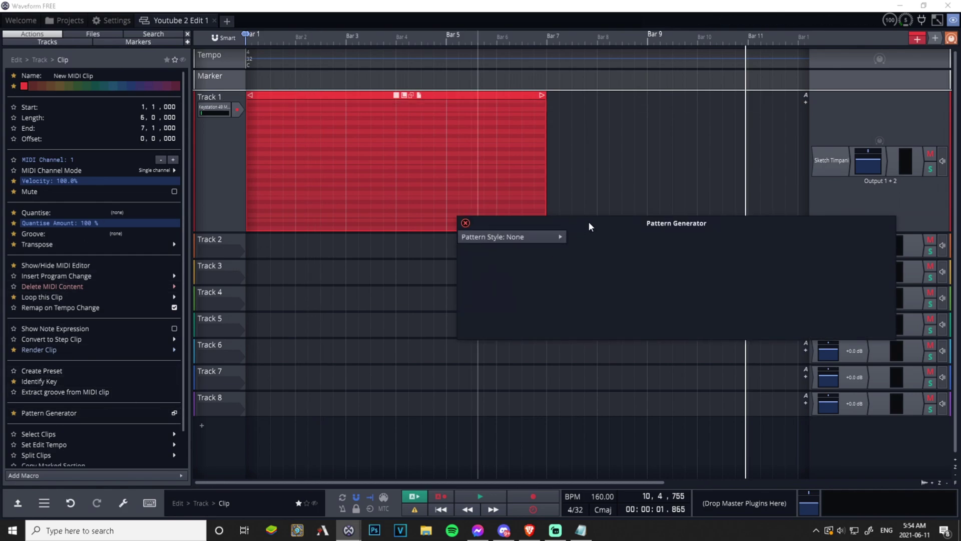
drag(588, 221, 356, 243)
click(316, 260)
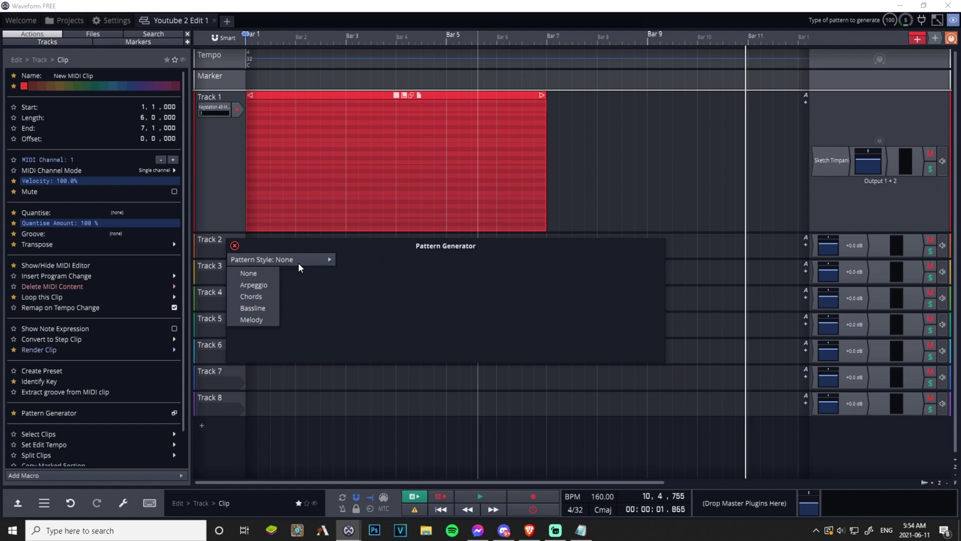
click(260, 296)
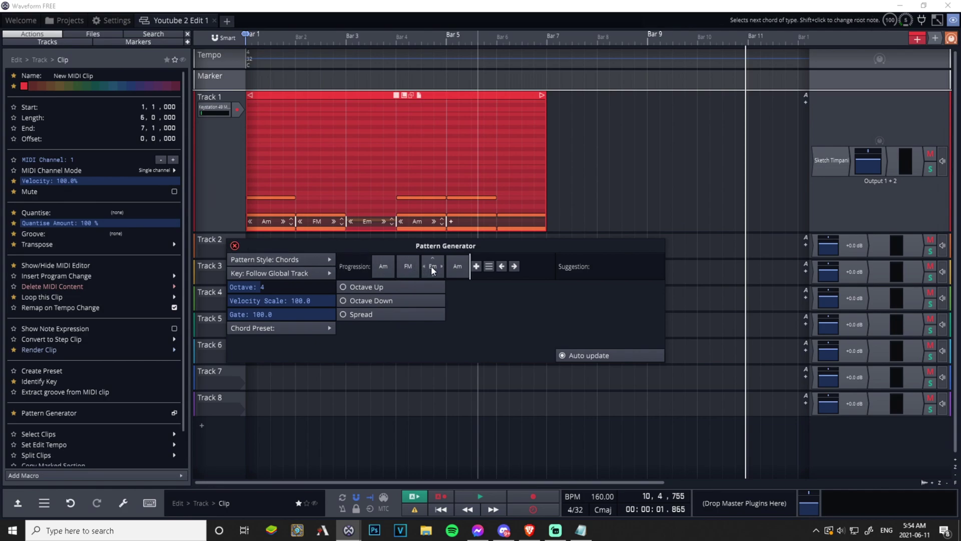
click(384, 269)
click(415, 515)
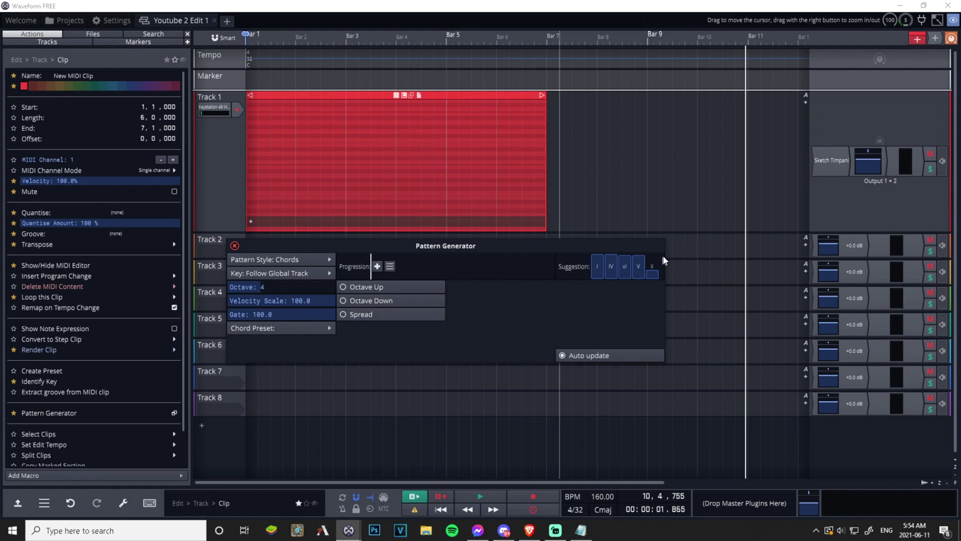
Step: Browse the chord list without adding any chord
click(378, 265)
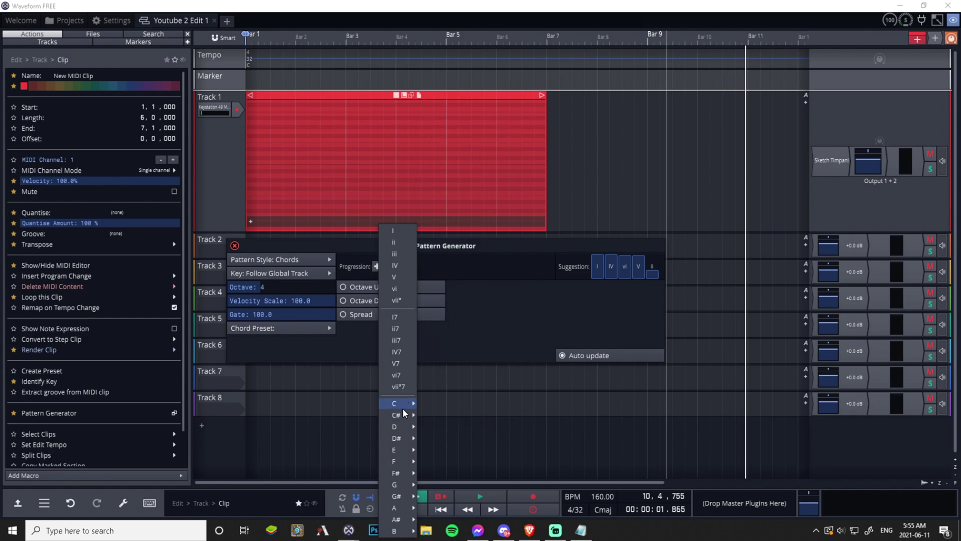
mouse_move(404, 410)
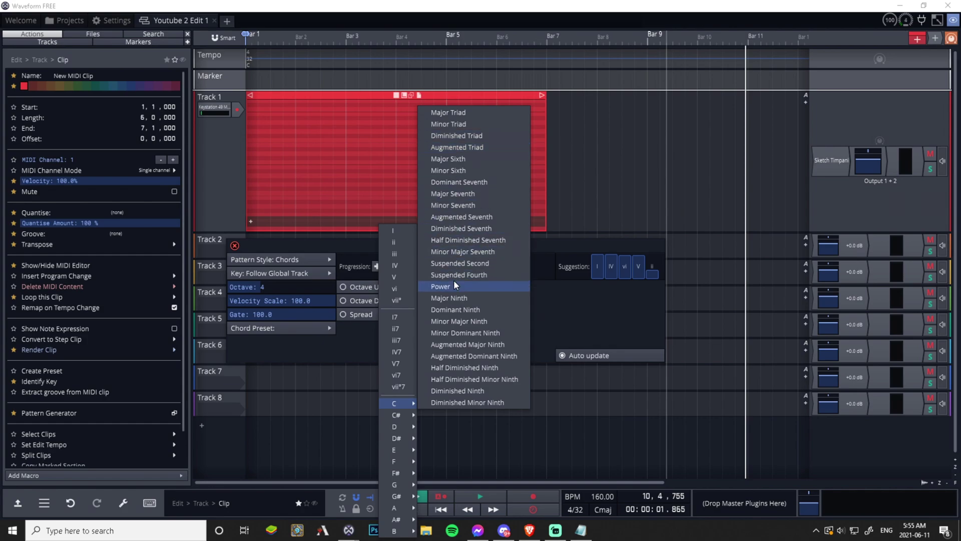
mouse_move(398, 533)
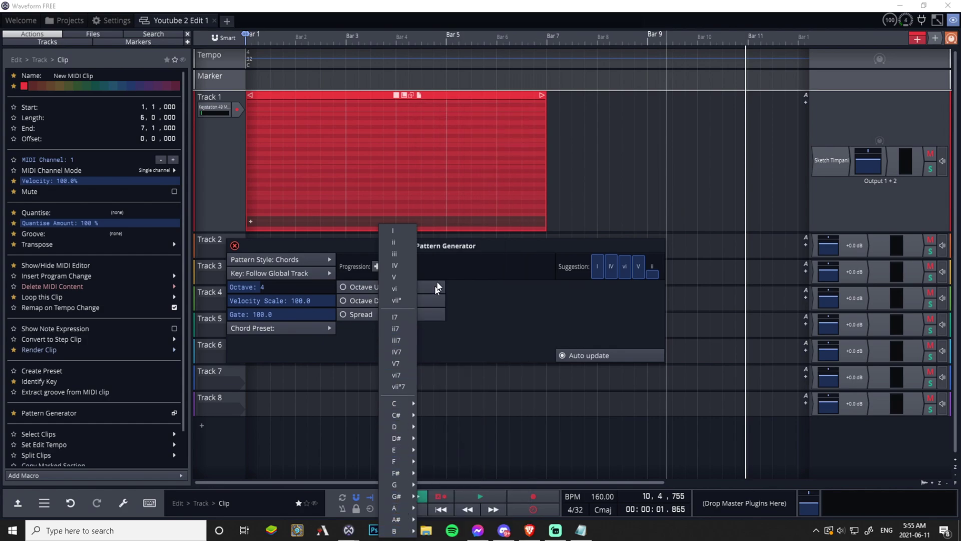
click(501, 249)
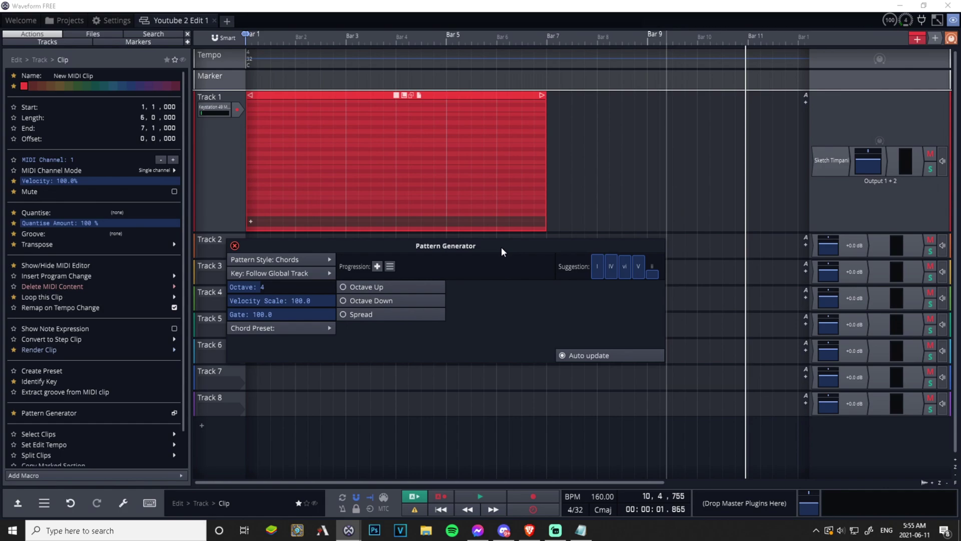
Step: Add D# Diminished Seventh and A Minor Major Seventh chords to the progression
click(377, 266)
mouse_move(414, 439)
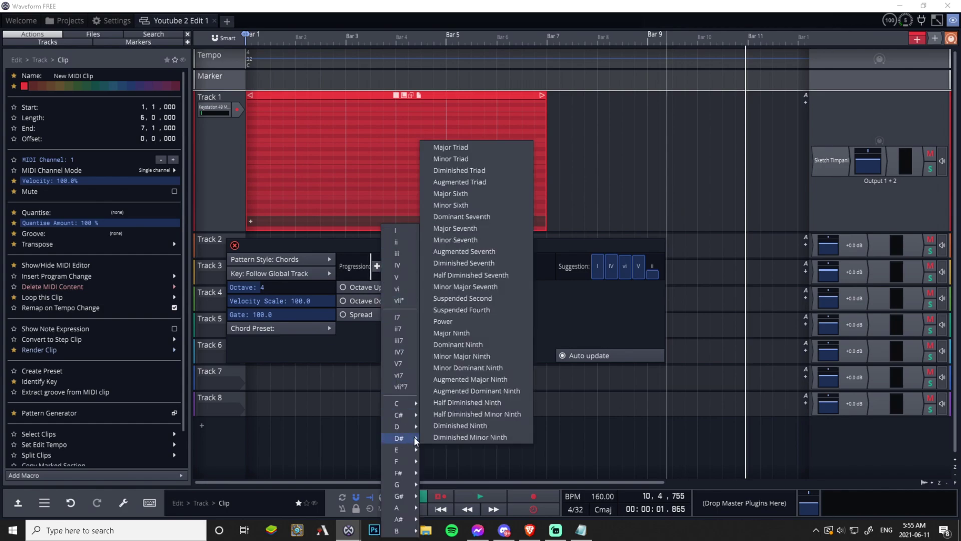
click(469, 264)
click(401, 266)
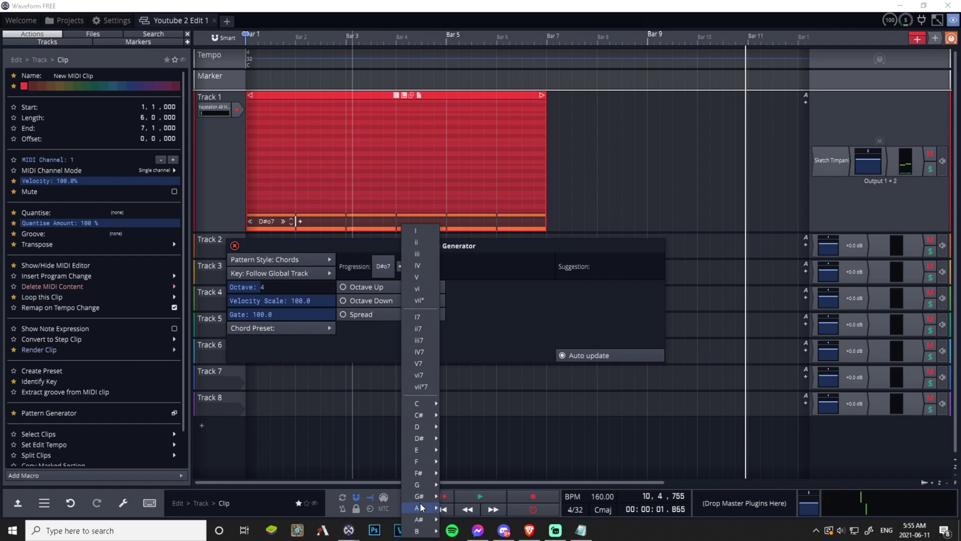
mouse_move(431, 509)
click(520, 356)
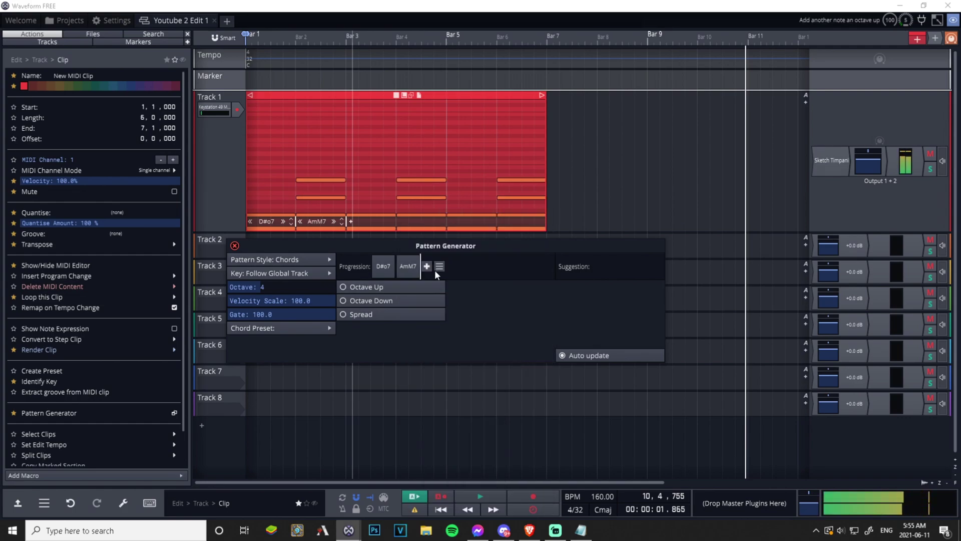
Step: Add E Diminished Ninth and C Minor Sixth chords to complete the progression
click(426, 267)
mouse_move(444, 451)
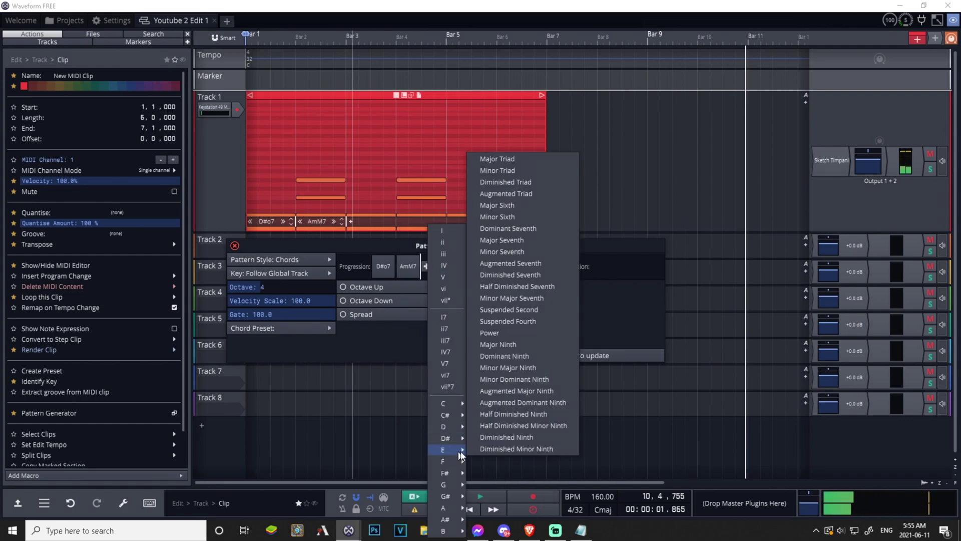
click(509, 437)
click(451, 267)
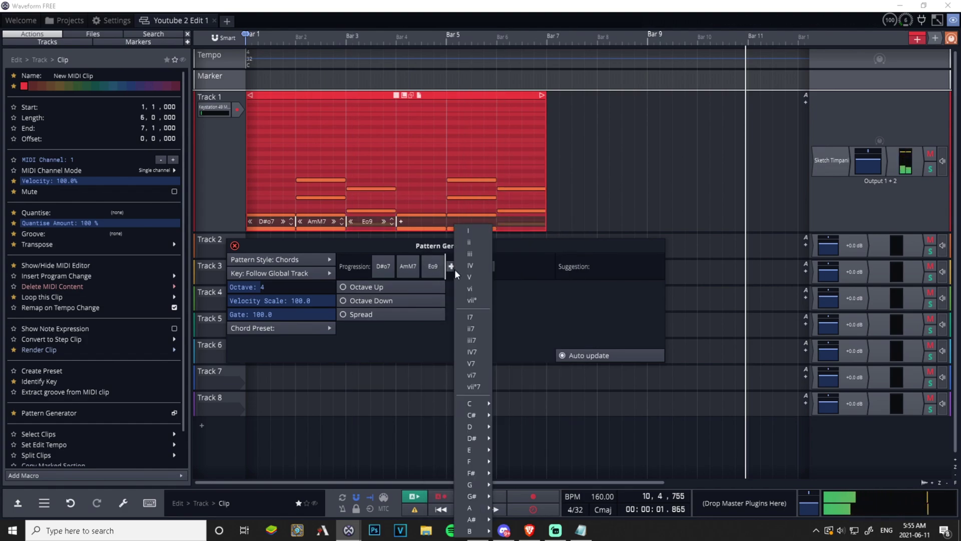
mouse_move(479, 401)
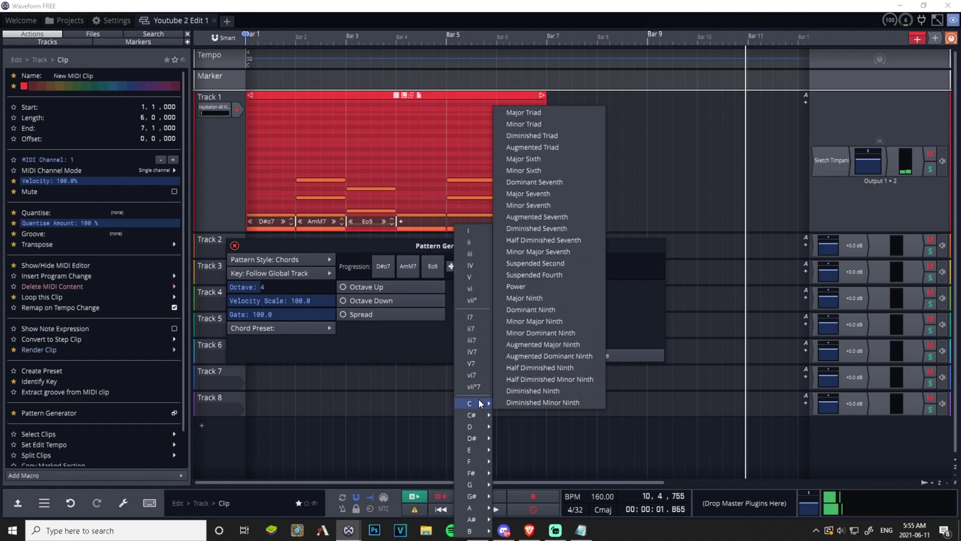
click(533, 169)
Step: Replace Sketch Timpani with AIR's MiniGrand_x64 and turn its Dynamic Response near minimum
right_click(831, 160)
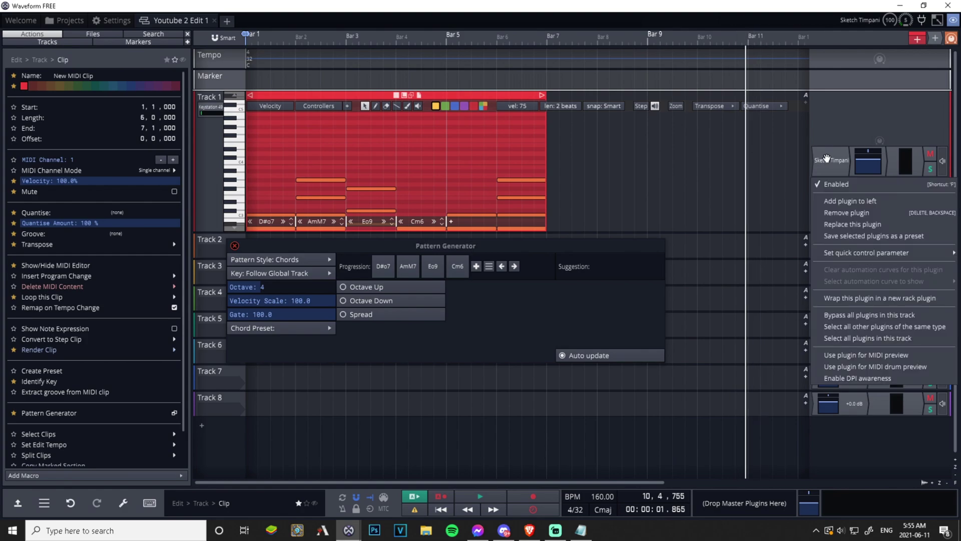
click(845, 224)
mouse_move(785, 156)
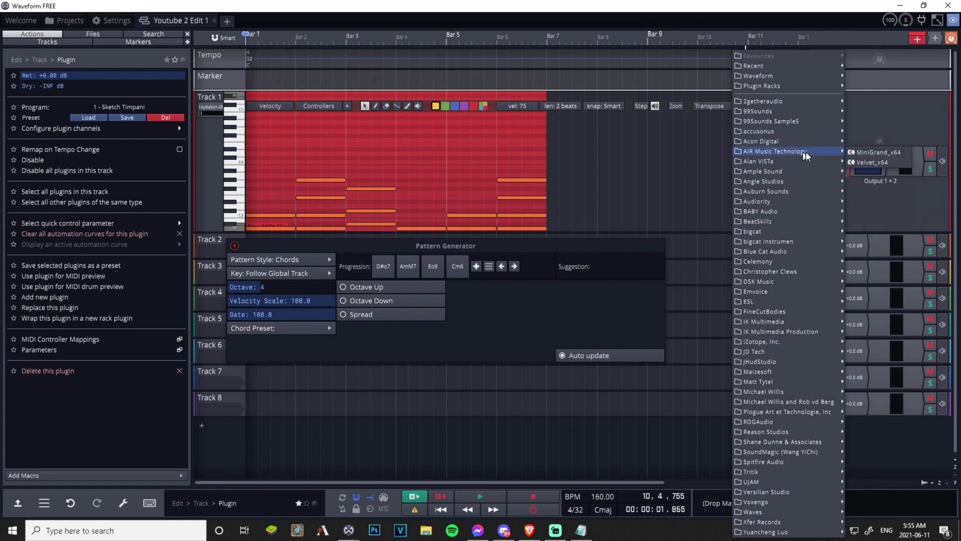
click(862, 150)
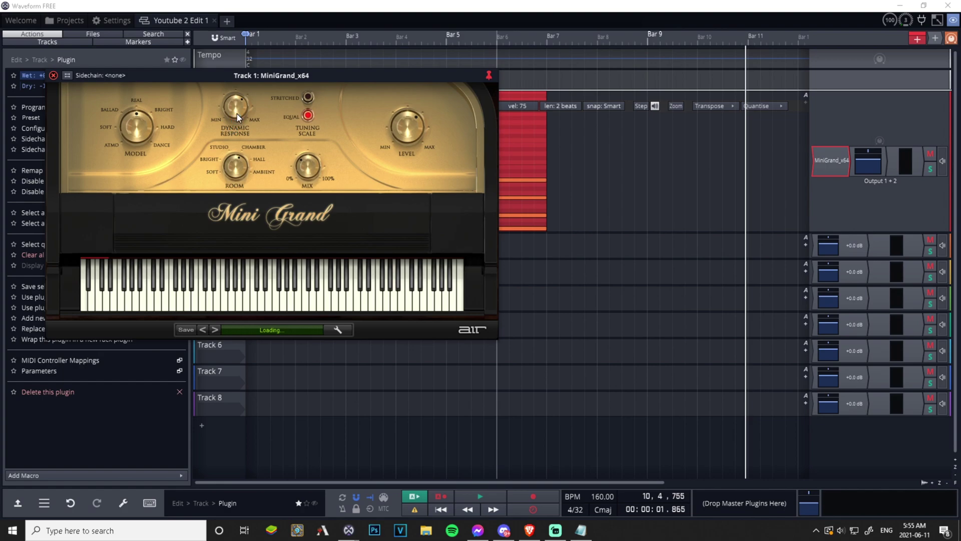
drag(239, 117, 239, 127)
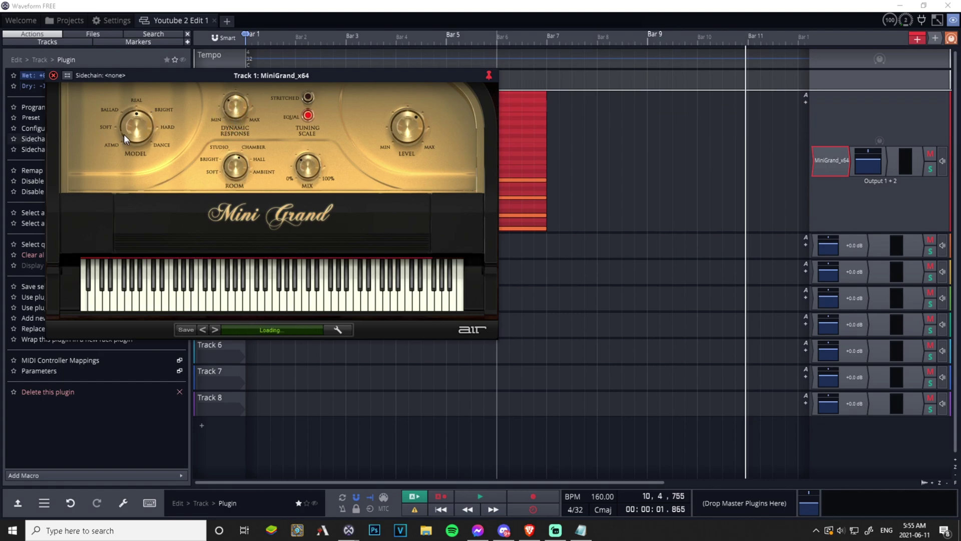
Step: Play the chord clip, then change the time signature from 4/32 to 4/4 and replay it
click(53, 75)
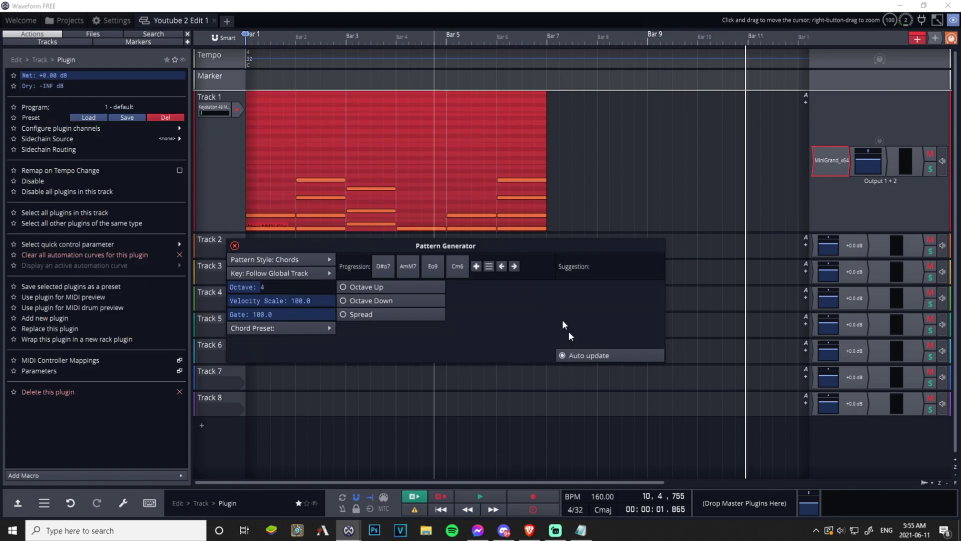
click(440, 509)
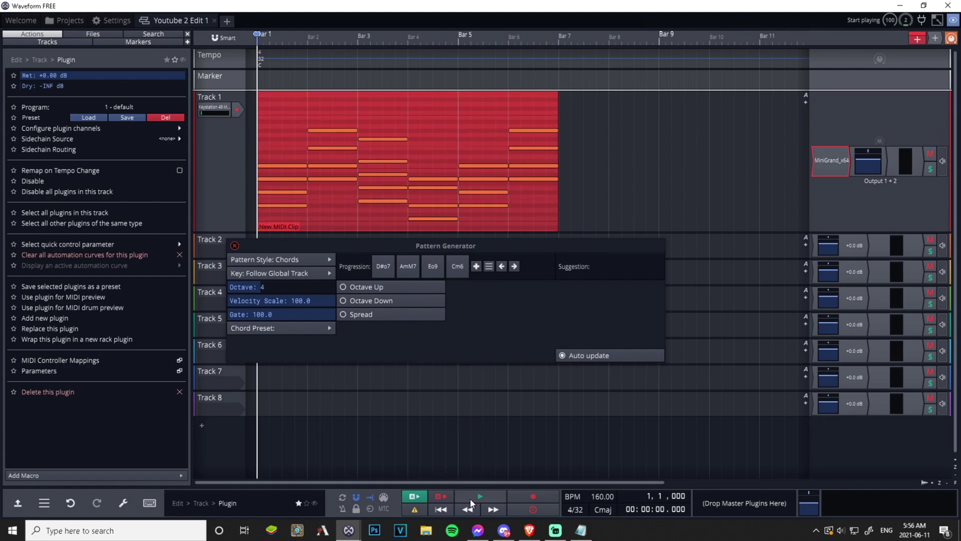
click(470, 498)
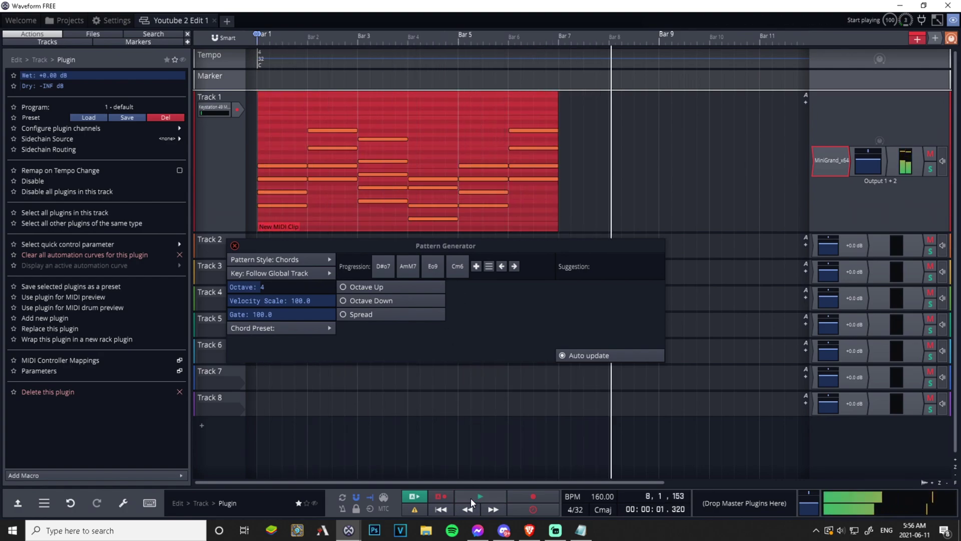
click(580, 509)
click(651, 485)
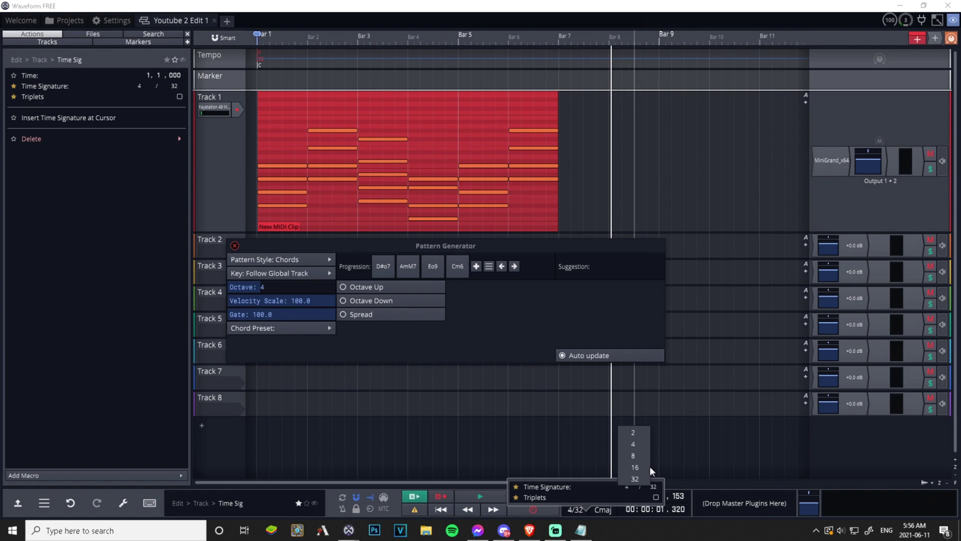
click(632, 445)
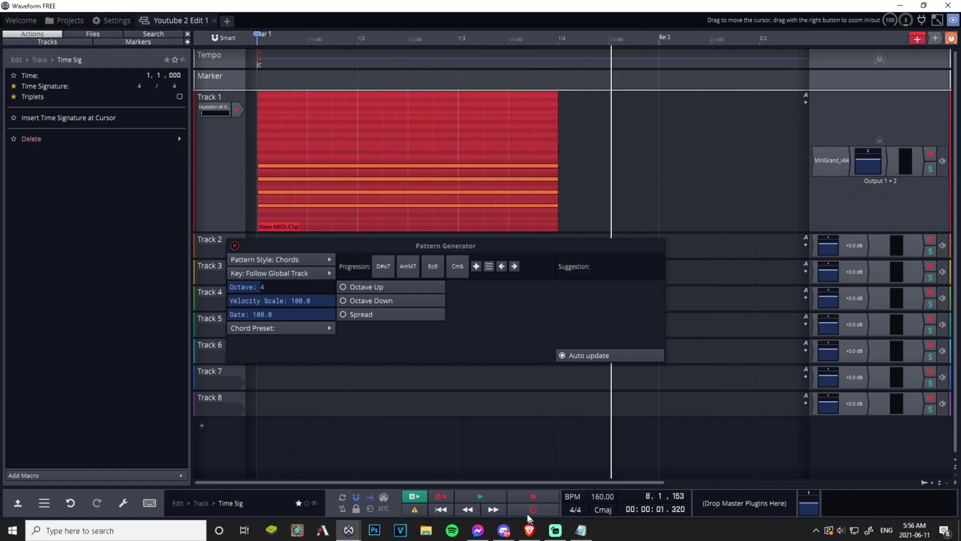
click(444, 503)
click(488, 491)
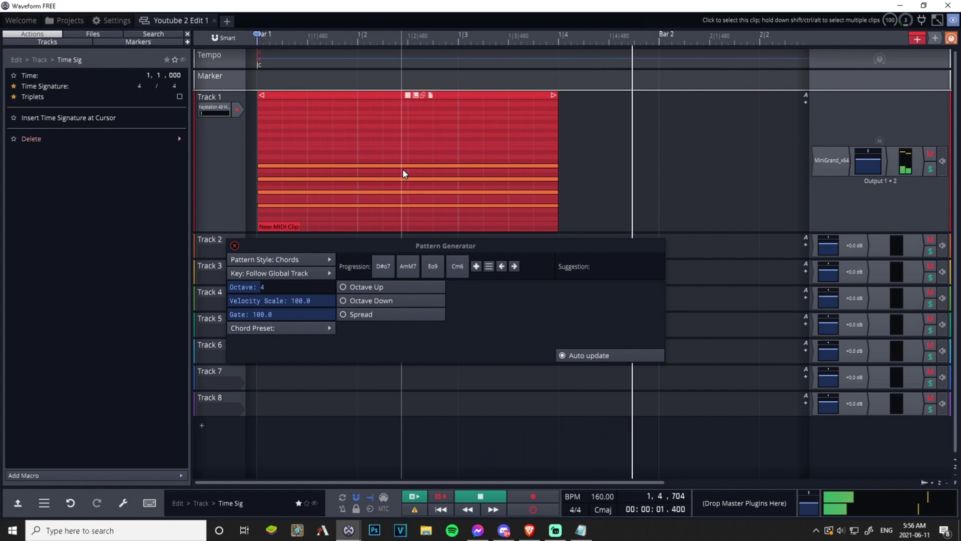
click(480, 503)
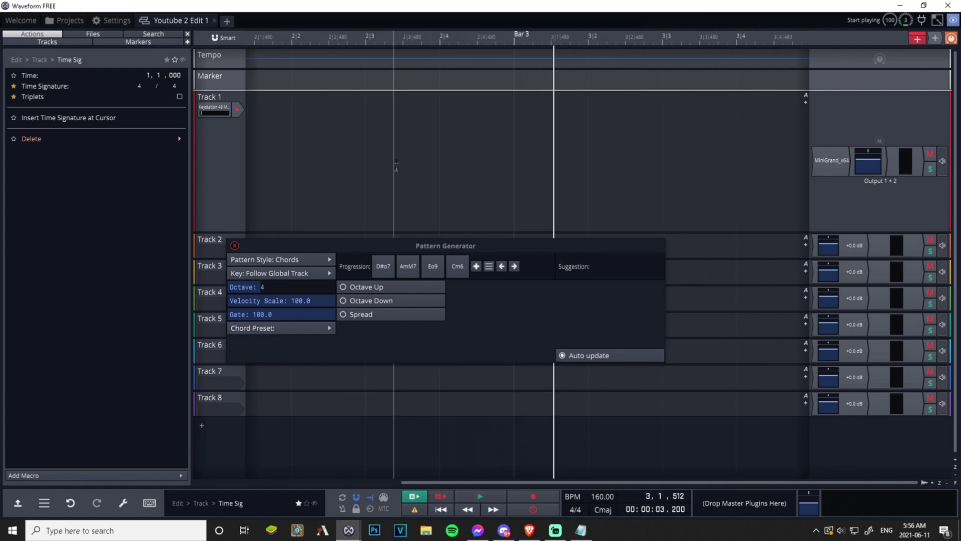
Step: Lengthen the chord clip to end near bar 8 and play it back from the start
scroll(302, 95, down, 5)
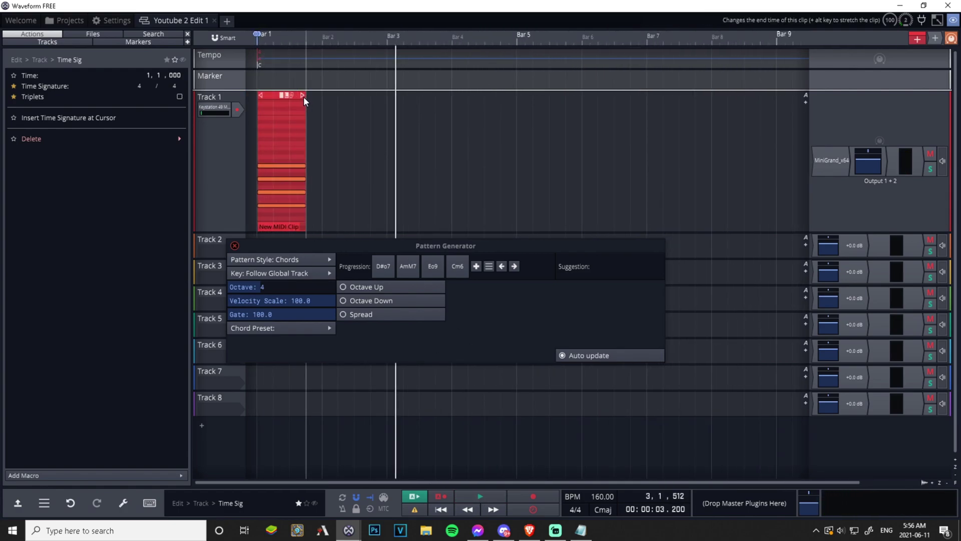
drag(304, 97, 735, 96)
click(446, 506)
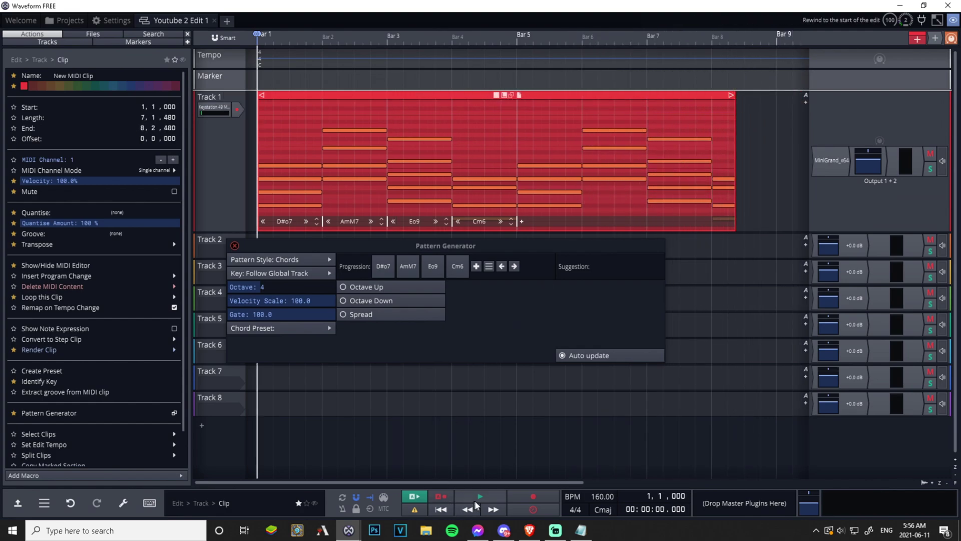
click(478, 499)
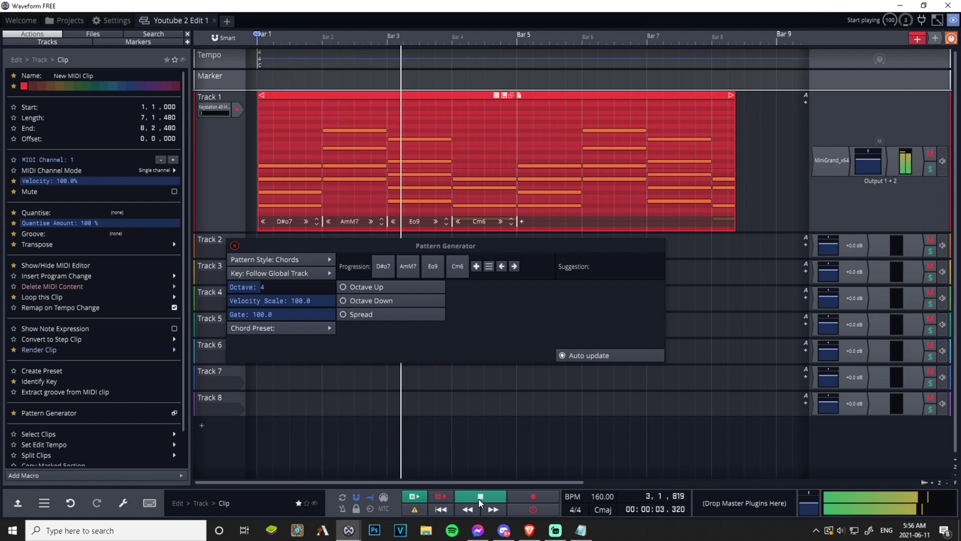
click(480, 500)
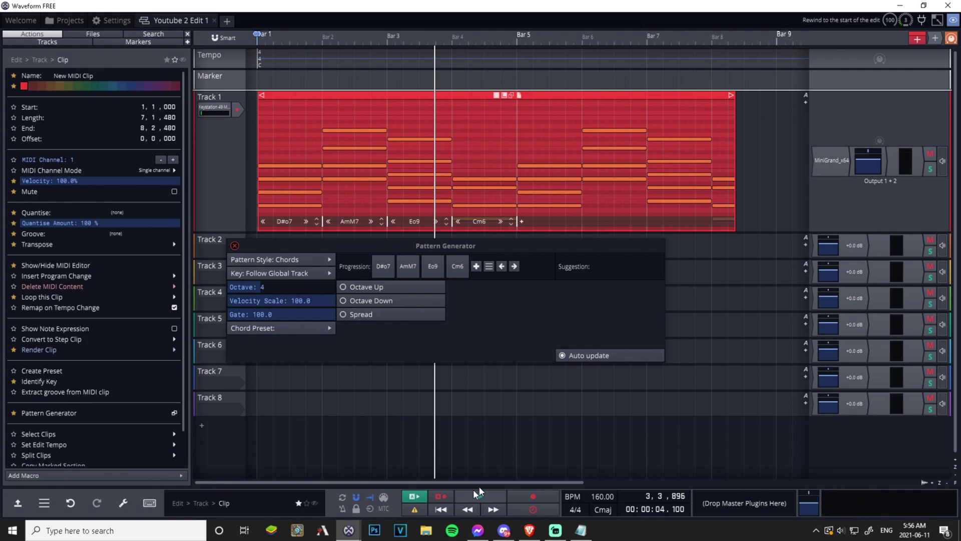
click(529, 530)
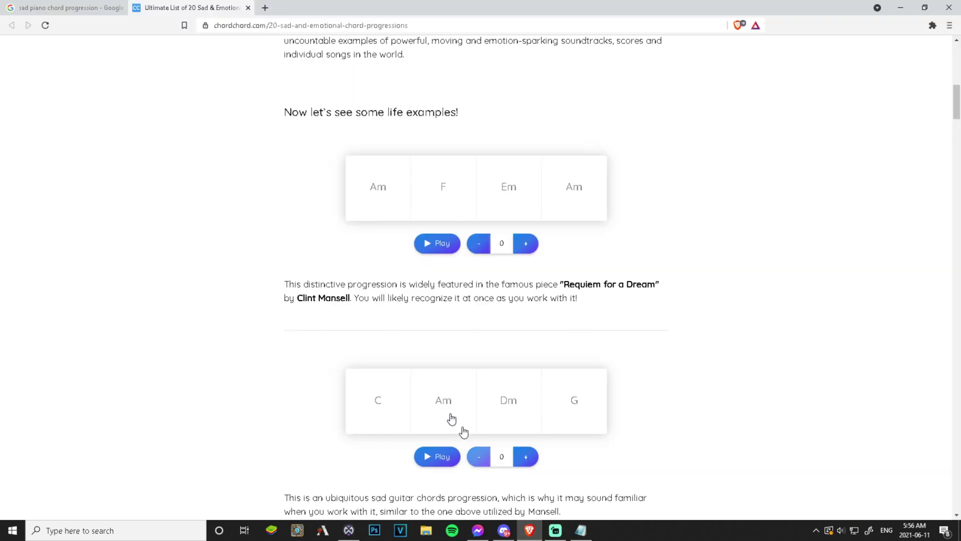
Step: Switch between Google results and chordchord.com, scroll the sad progressions list, then return to Waveform
click(67, 7)
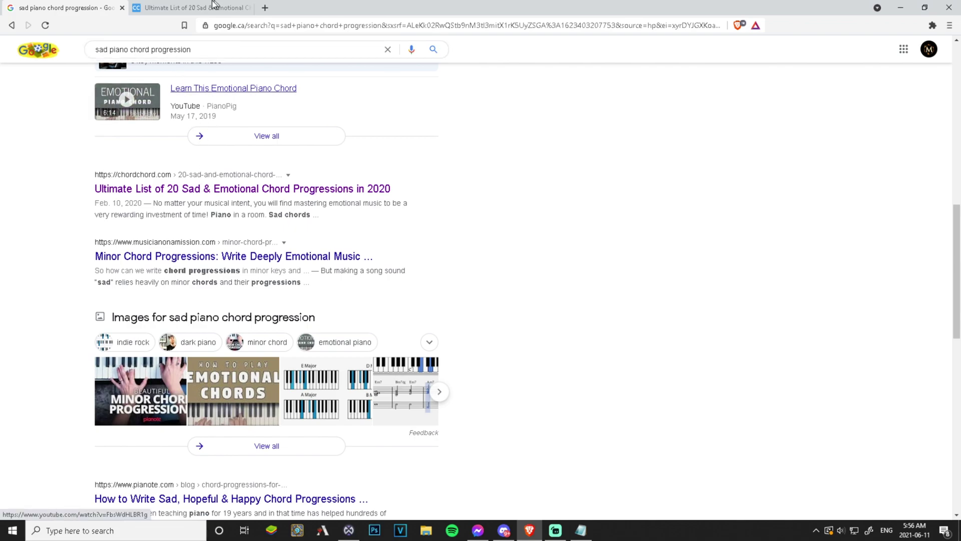
key(ctrl+Tab)
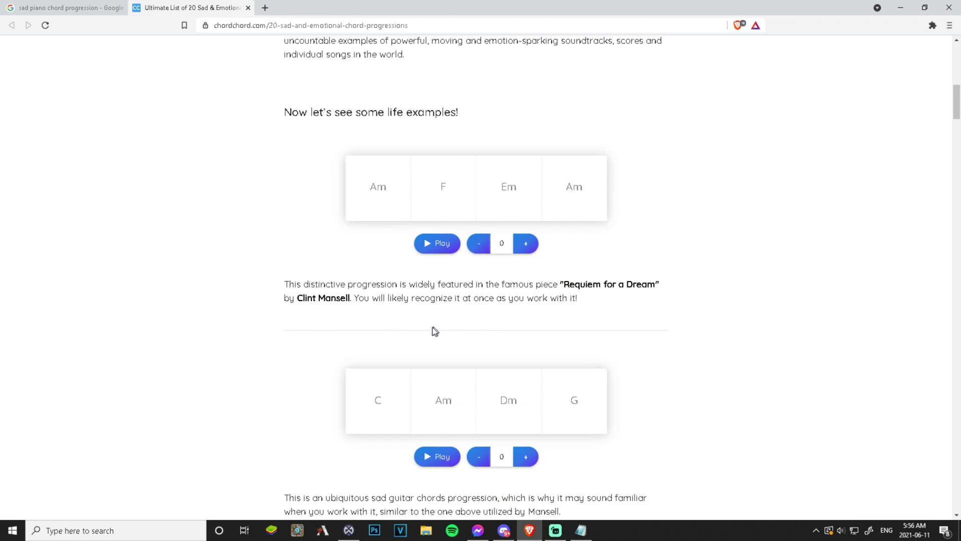
scroll(434, 331, down, 3)
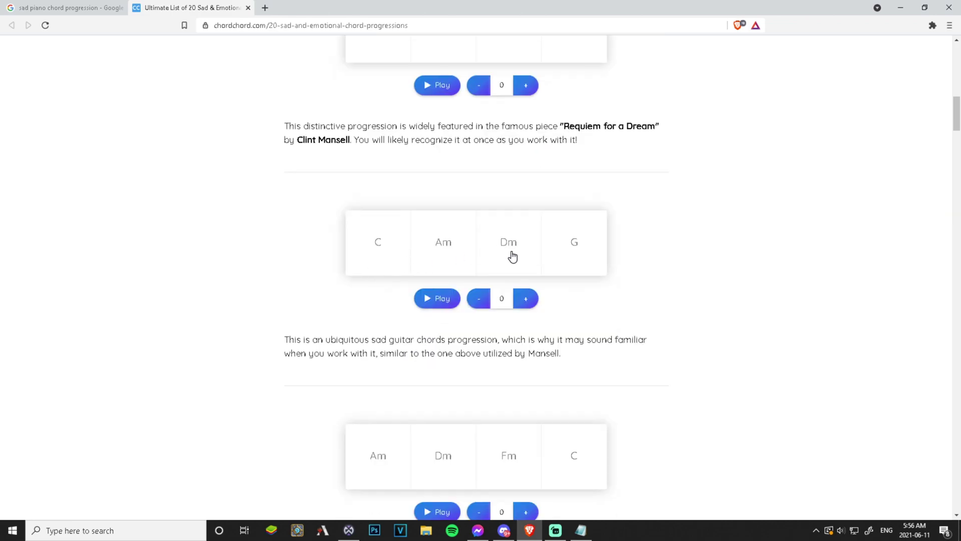
scroll(552, 297, down, 1)
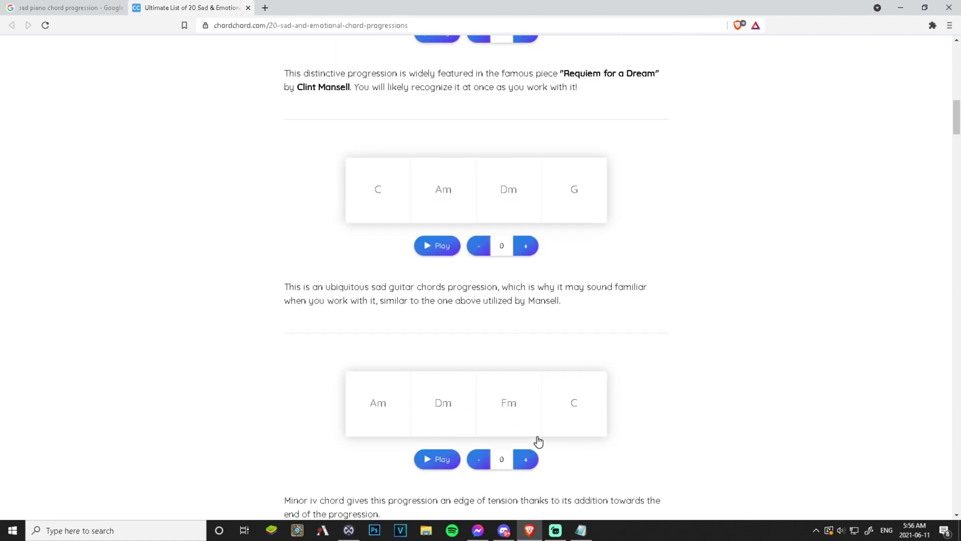
scroll(426, 430, down, 1)
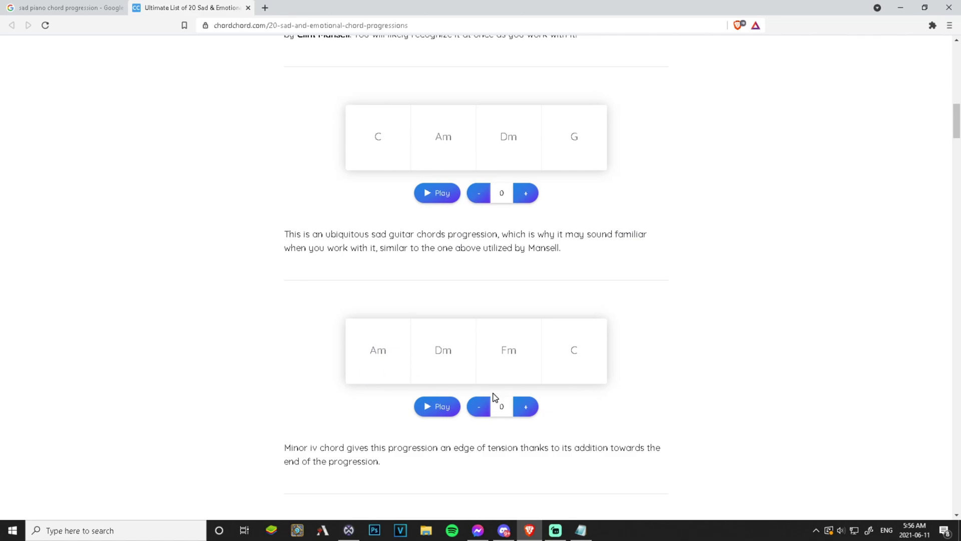
scroll(611, 467, down, 1)
click(555, 530)
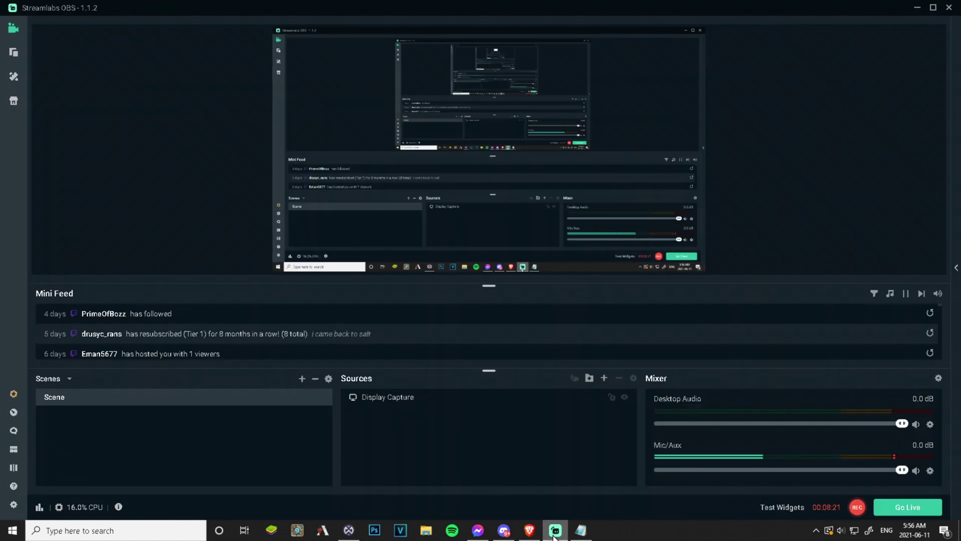
click(555, 530)
click(349, 530)
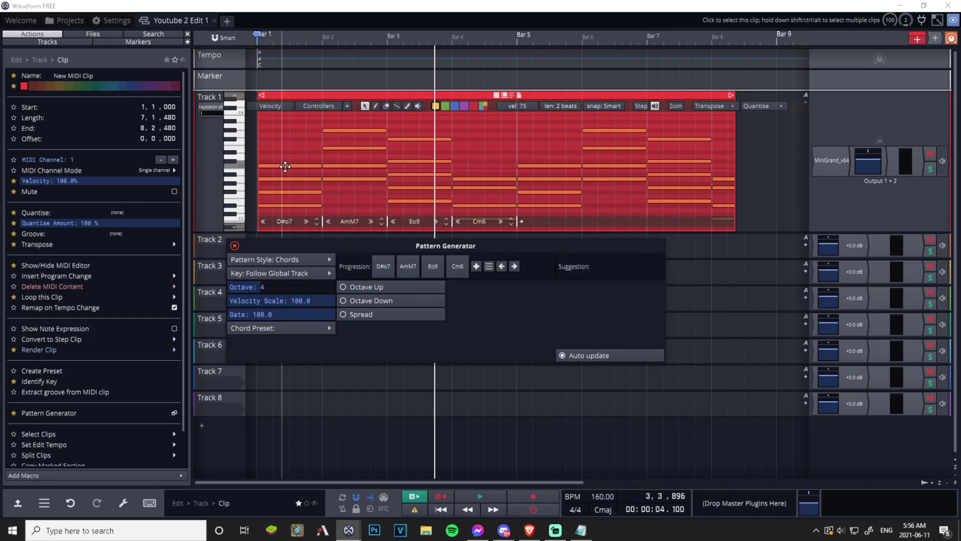
Step: Clear All chords from the progression and browse the chord list without adding any
click(378, 268)
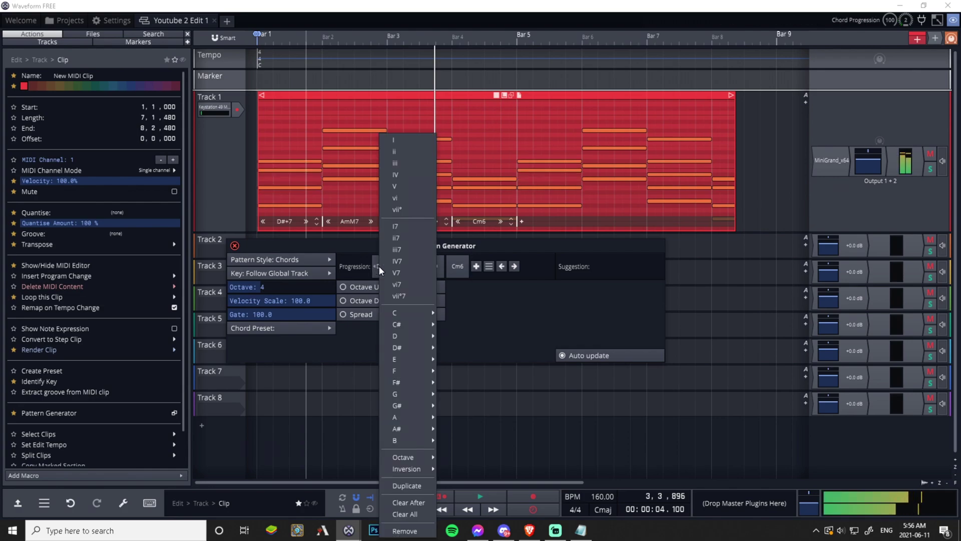
click(410, 514)
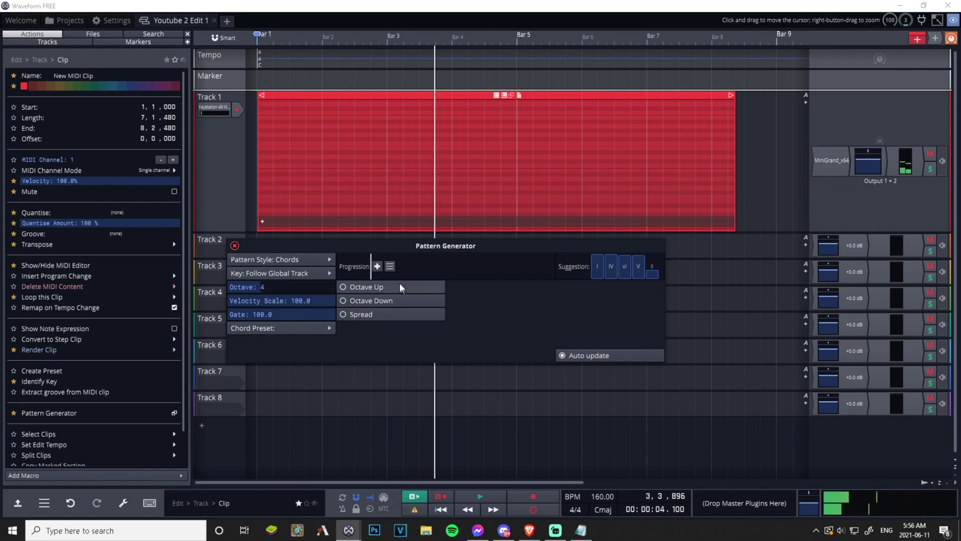
click(376, 266)
mouse_move(394, 404)
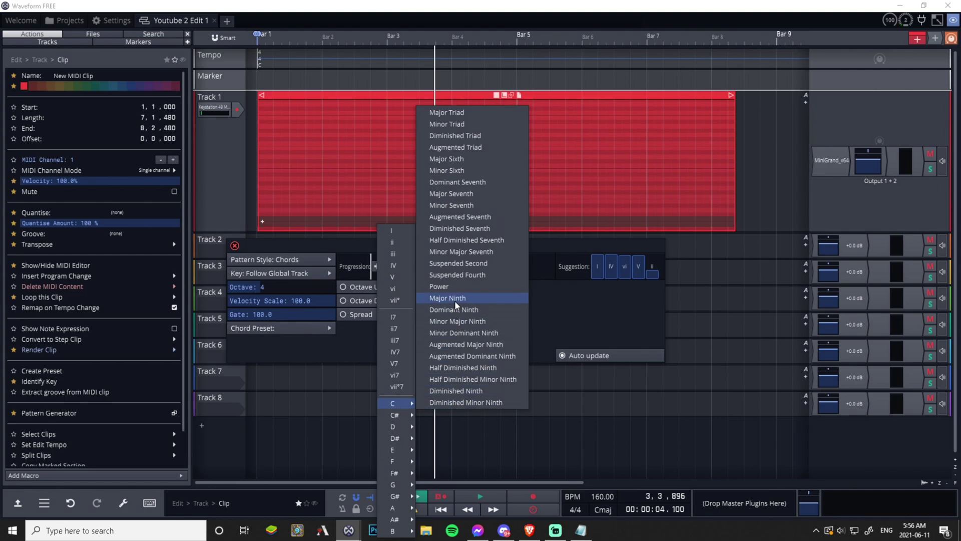
mouse_move(401, 450)
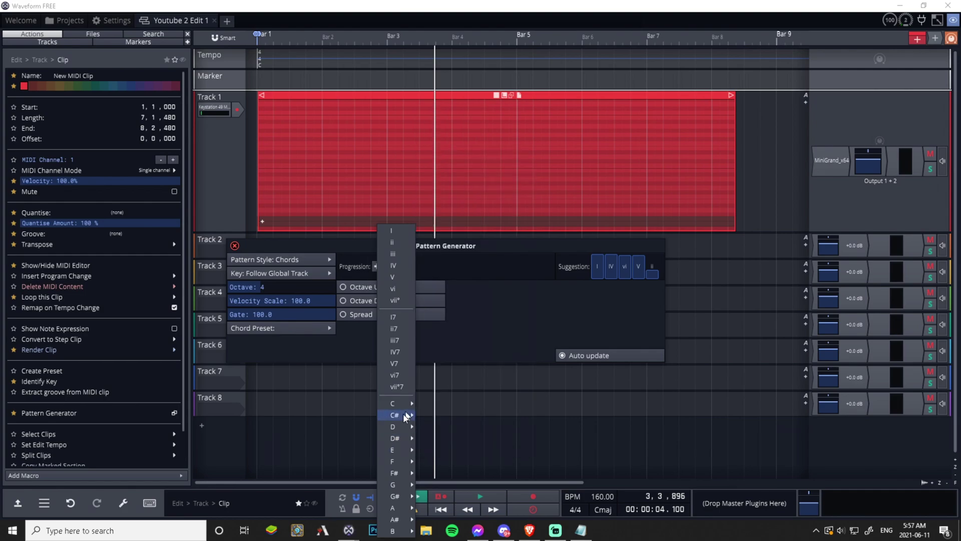
click(551, 343)
Step: After checking the progressions website, add an A Minor Triad as the first chord
click(529, 530)
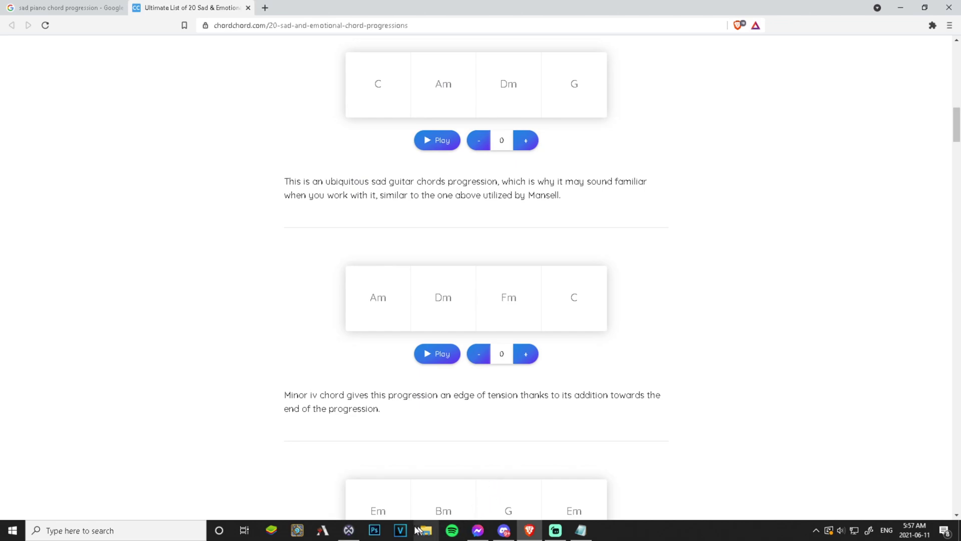
click(348, 530)
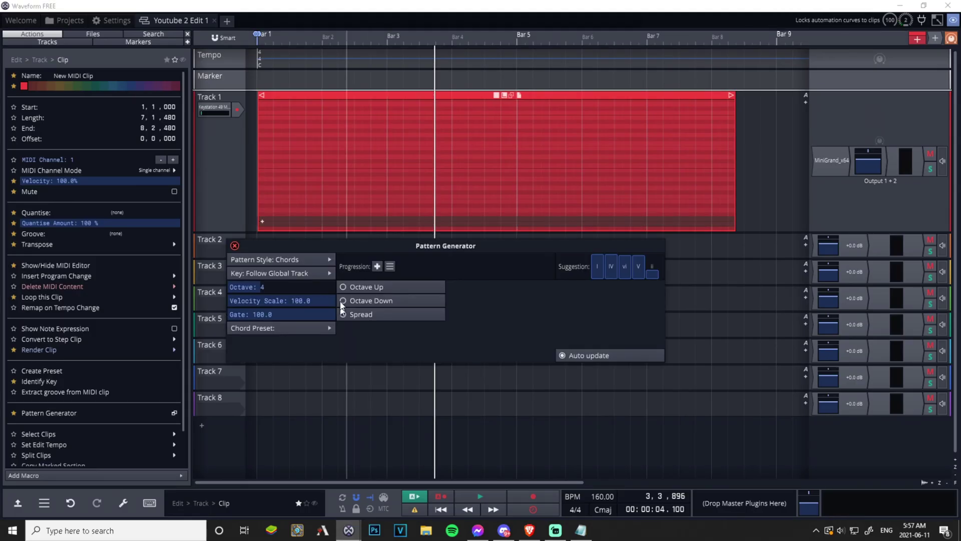
click(378, 266)
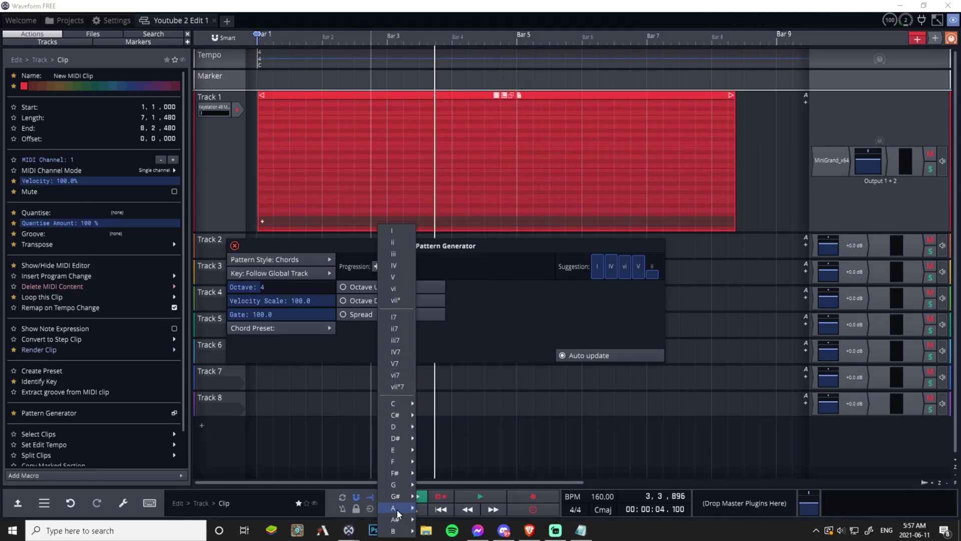
mouse_move(397, 509)
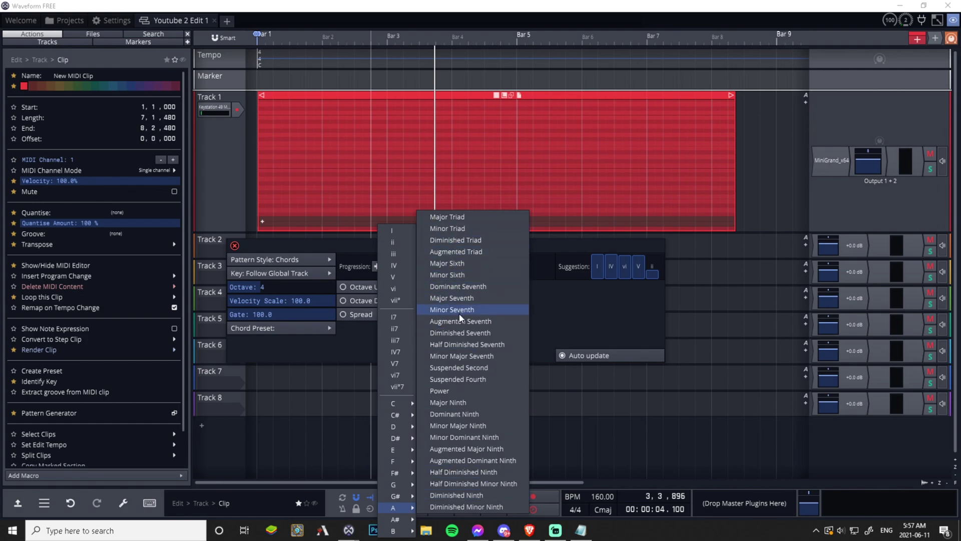
click(439, 230)
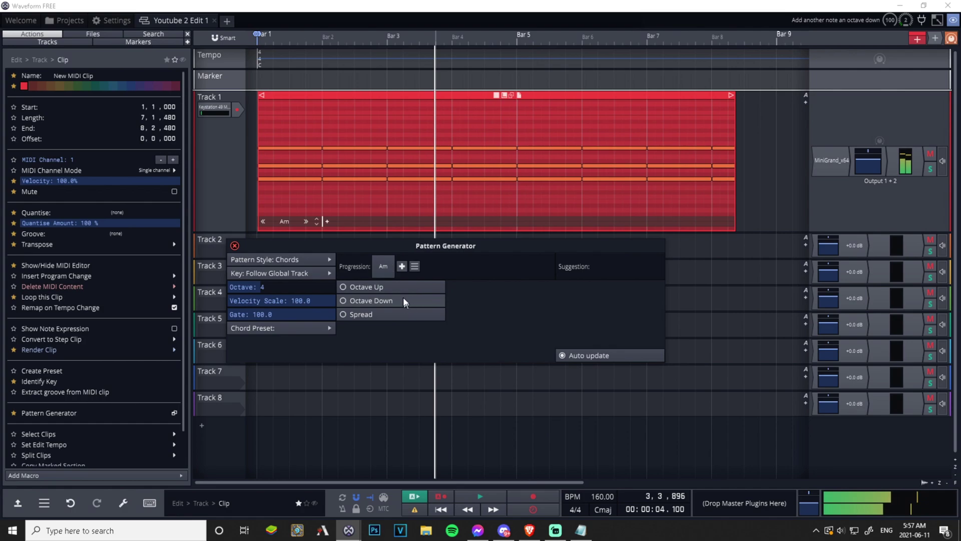
Step: Add D Minor, F Minor and C Major triads after Am in the progression
click(399, 269)
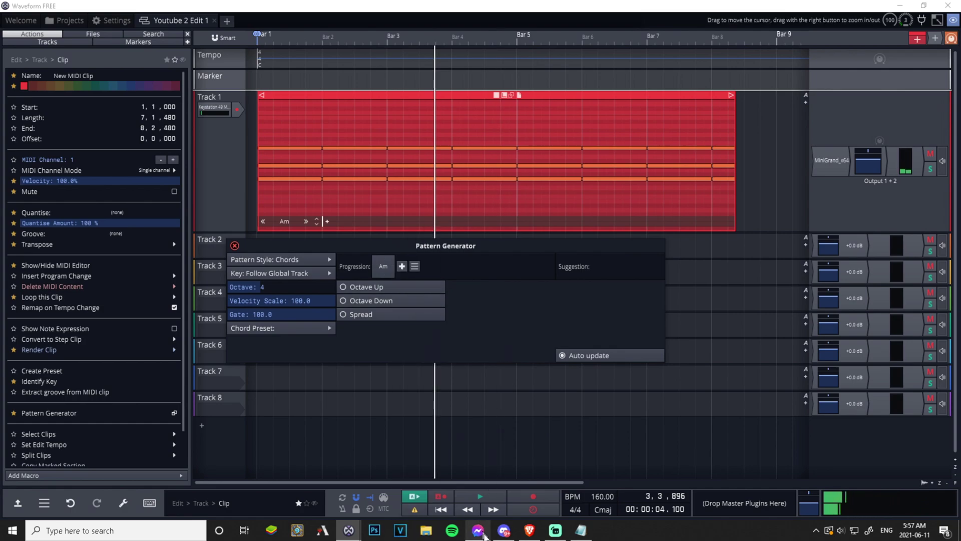
click(529, 530)
click(349, 530)
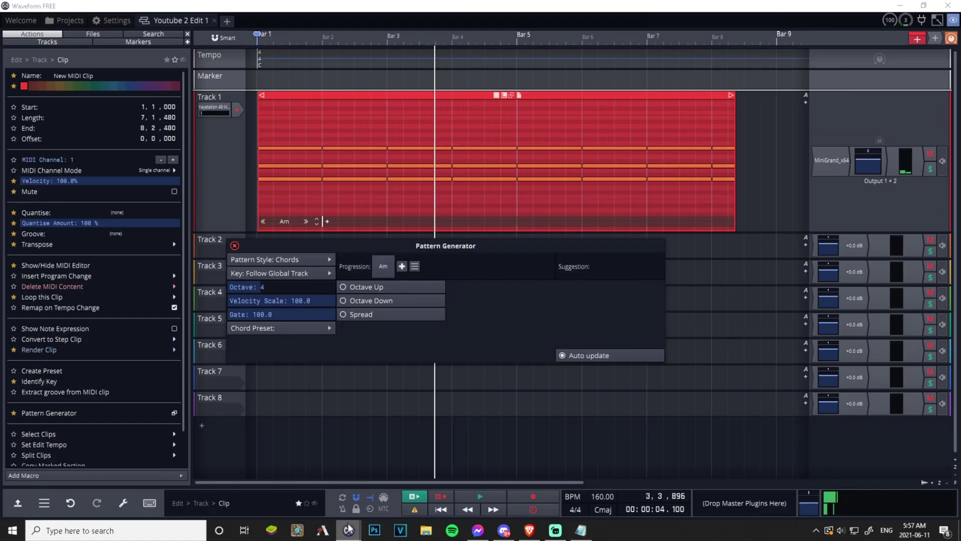
click(399, 267)
mouse_move(419, 450)
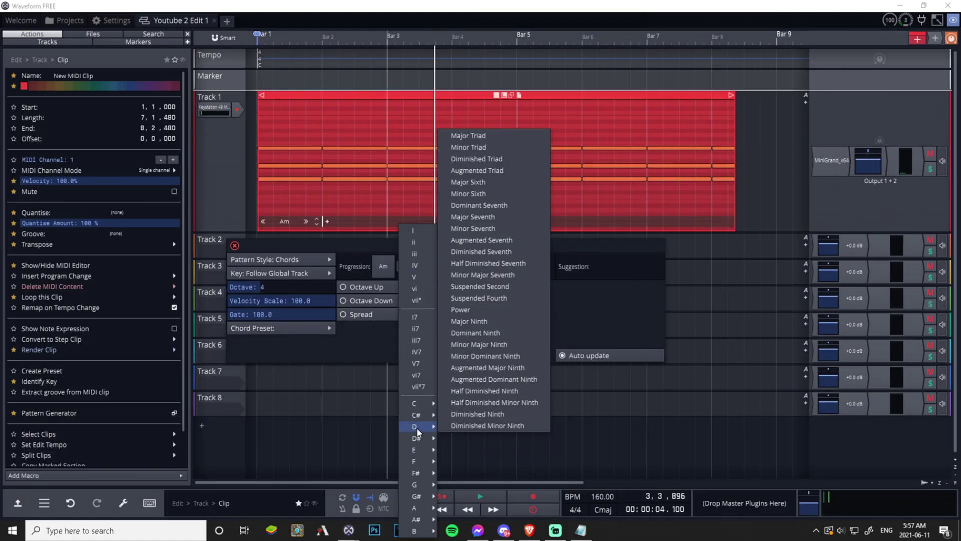
click(496, 144)
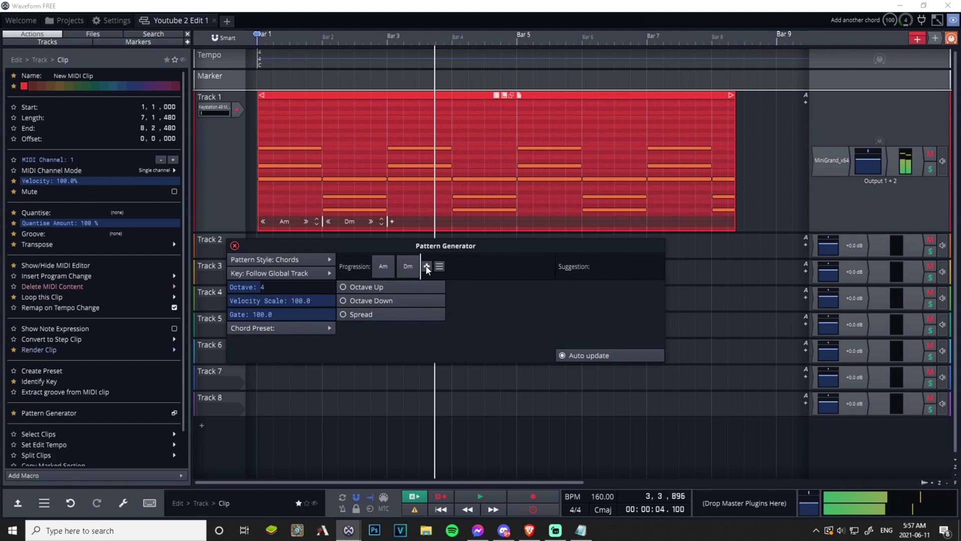
click(425, 266)
mouse_move(444, 461)
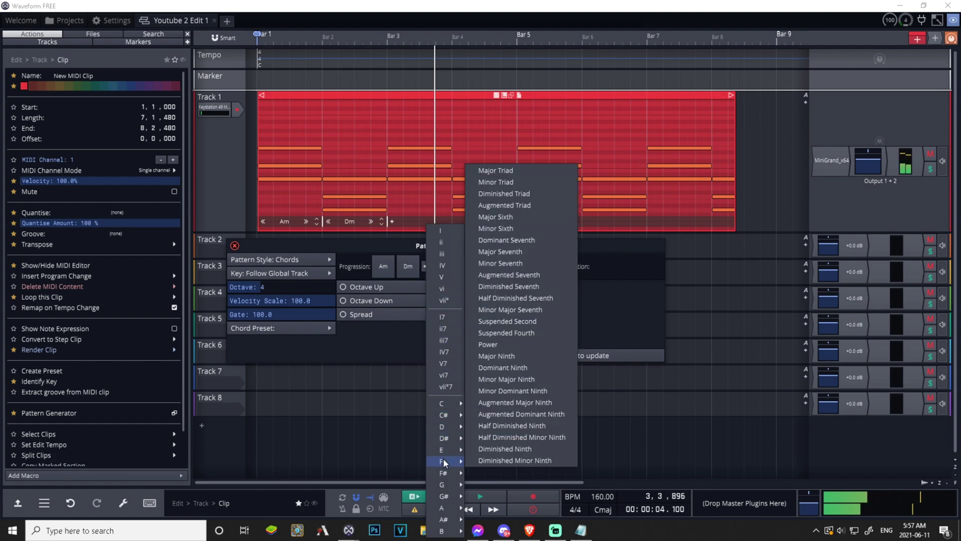
click(512, 182)
click(452, 266)
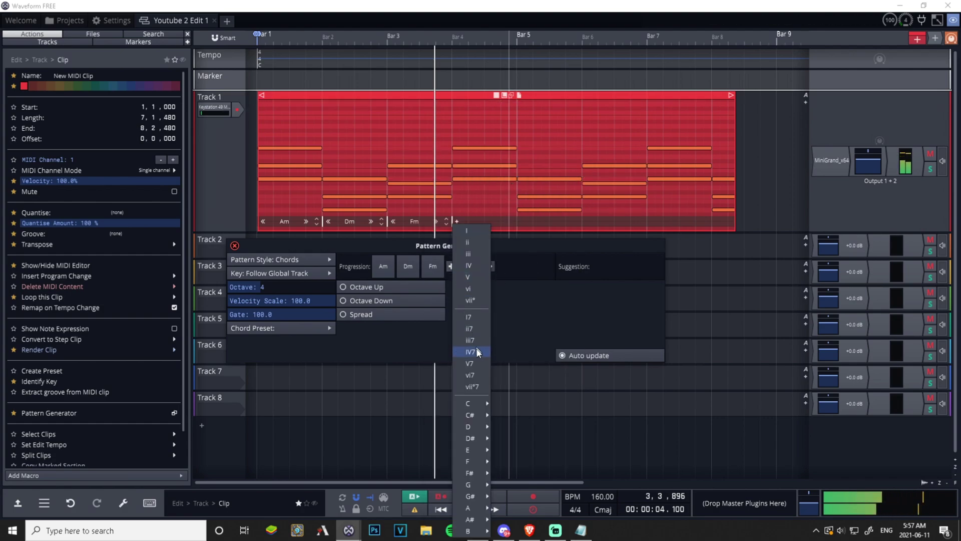
mouse_move(479, 402)
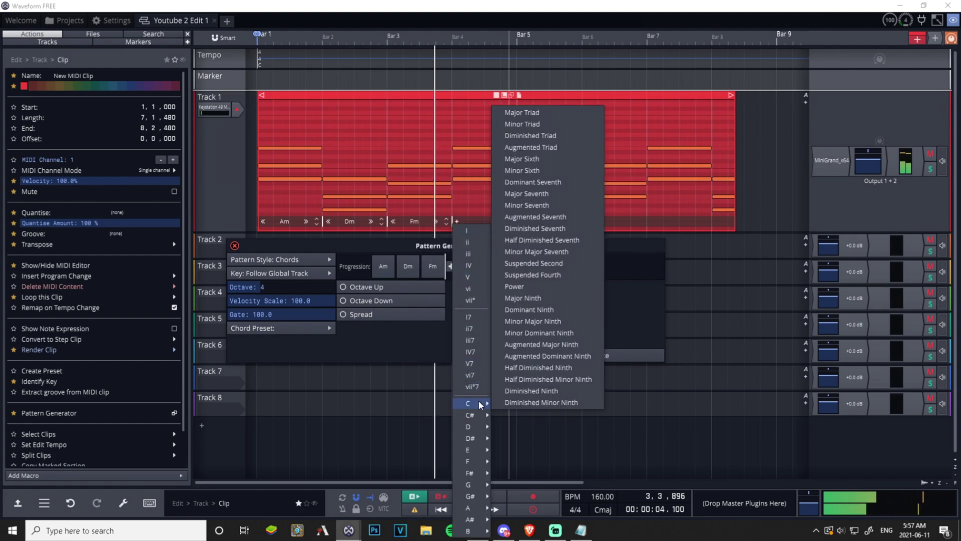
click(540, 112)
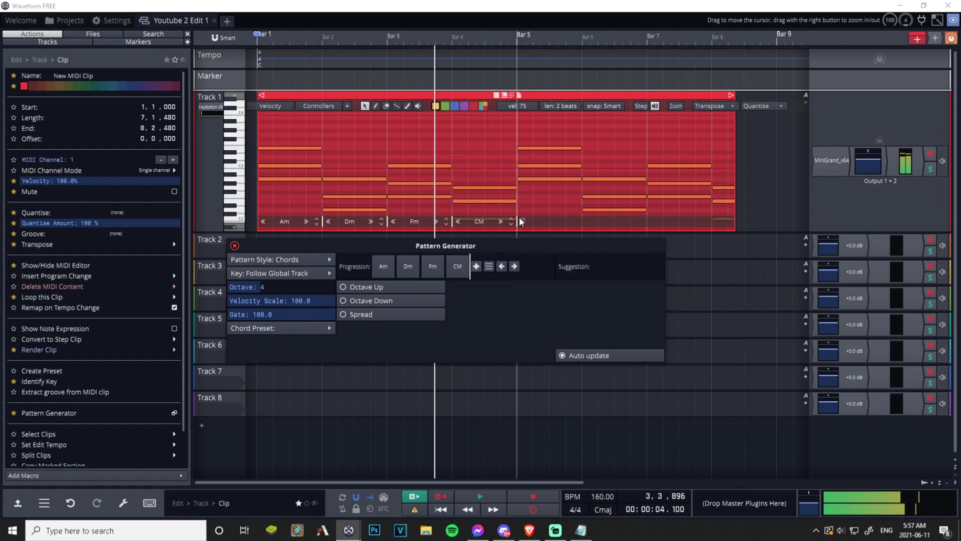
Step: Close the Pattern Generator and play the arrangement from bar 1
click(235, 246)
click(443, 512)
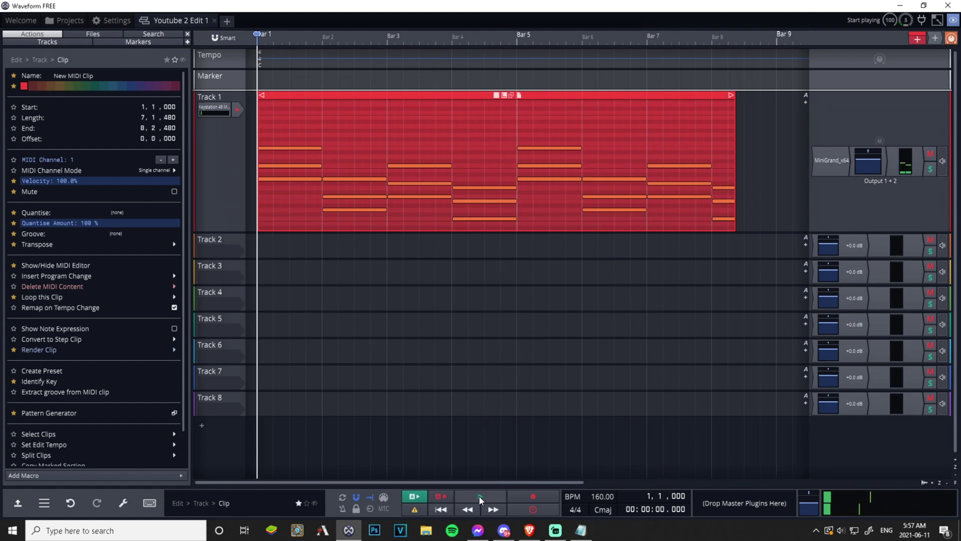
click(479, 495)
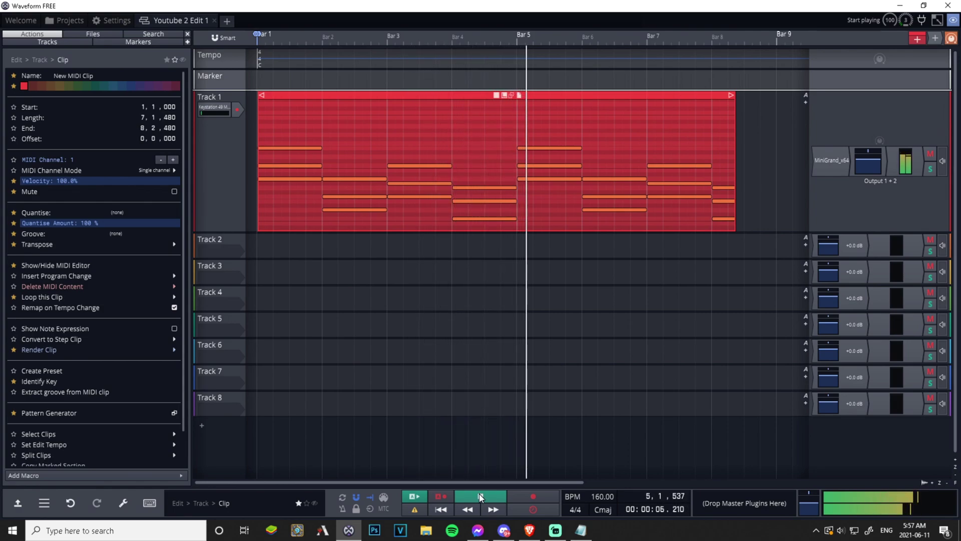
click(479, 495)
click(442, 509)
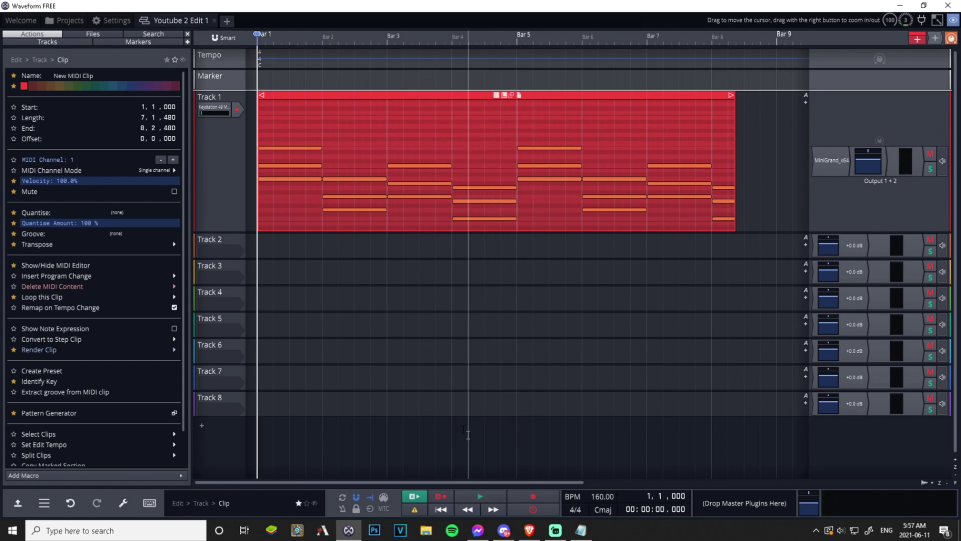
click(233, 240)
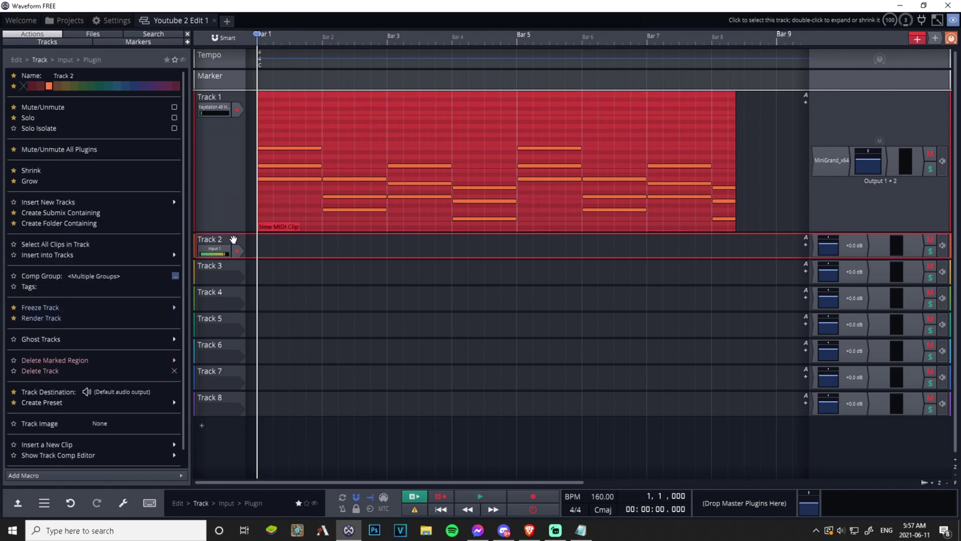
Step: Create a Track 2 MIDI clip stretched to bar 8 and load bigcat's Sketch Cello Section on it
double_click(233, 238)
drag(319, 237, 734, 238)
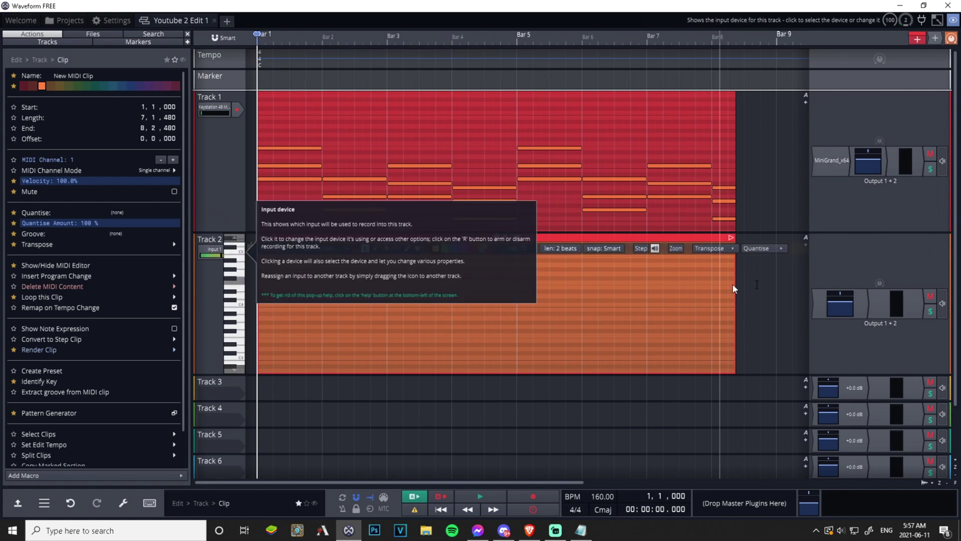
right_click(839, 304)
click(852, 341)
click(852, 341)
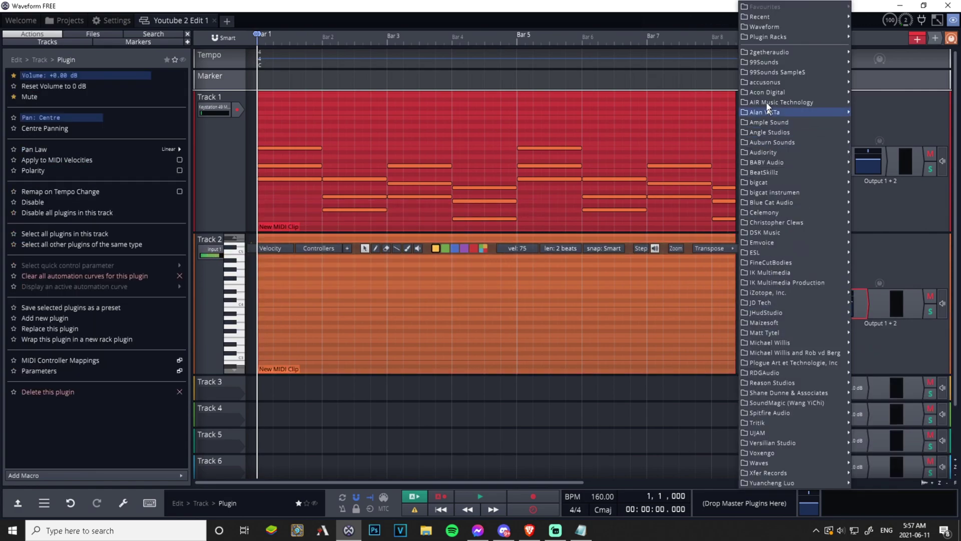
mouse_move(766, 71)
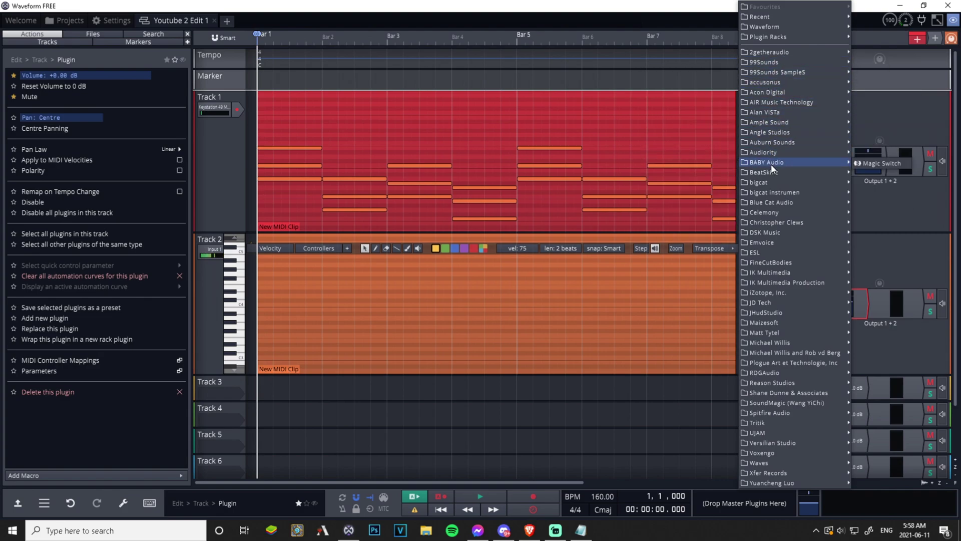
mouse_move(771, 180)
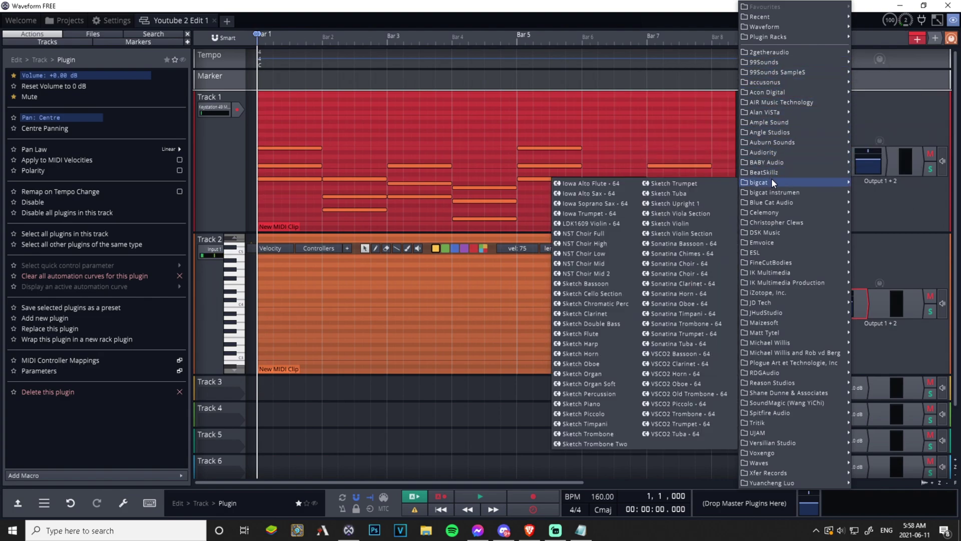
click(591, 293)
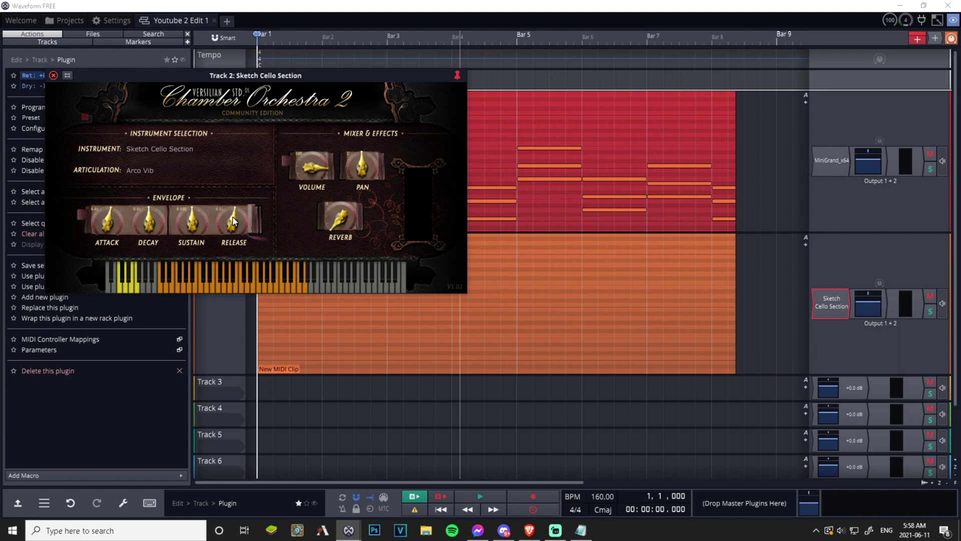
Step: Close and reopen the Sketch Cello Section window, then select Track 2's new clip
click(53, 75)
double_click(832, 307)
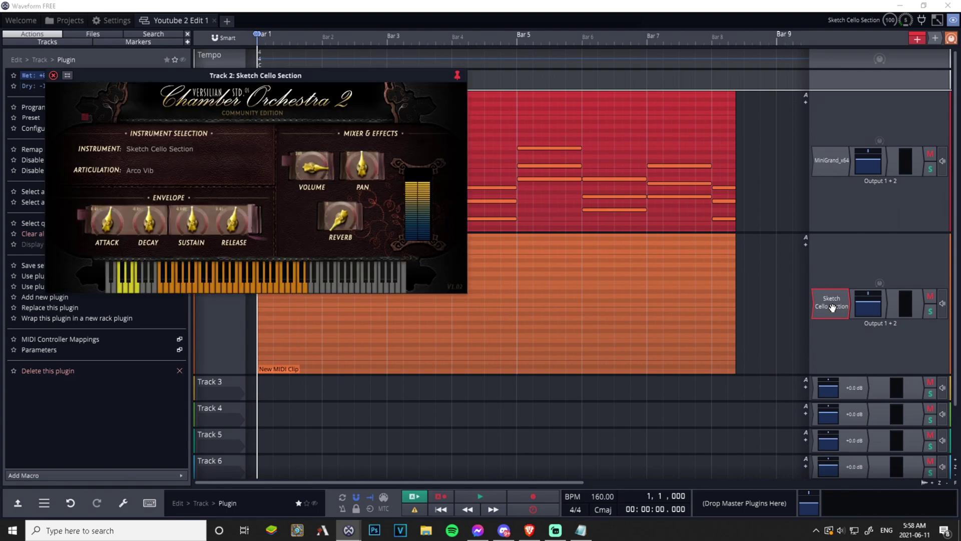
click(53, 75)
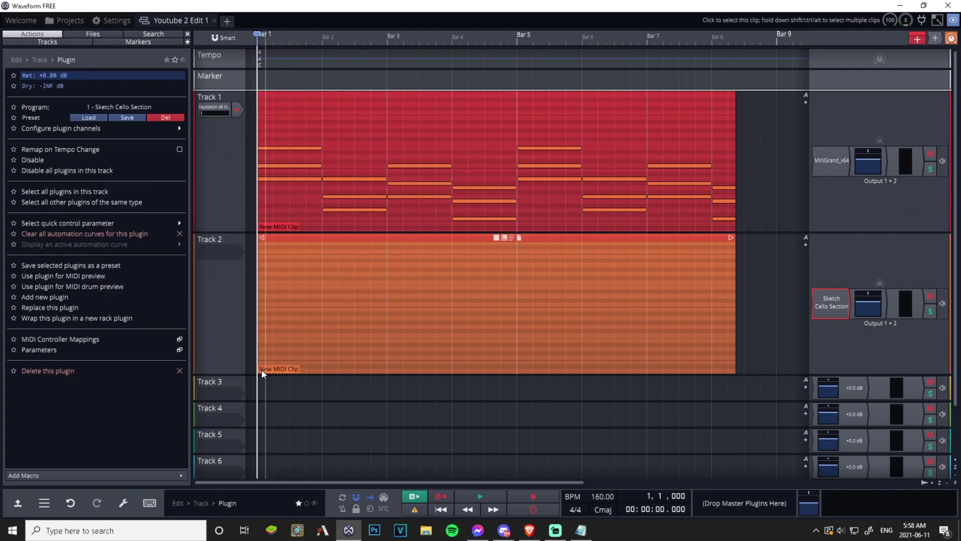
double_click(294, 240)
Step: Generate a Bassline pattern in Track 2's clip with the Pattern Generator
click(62, 413)
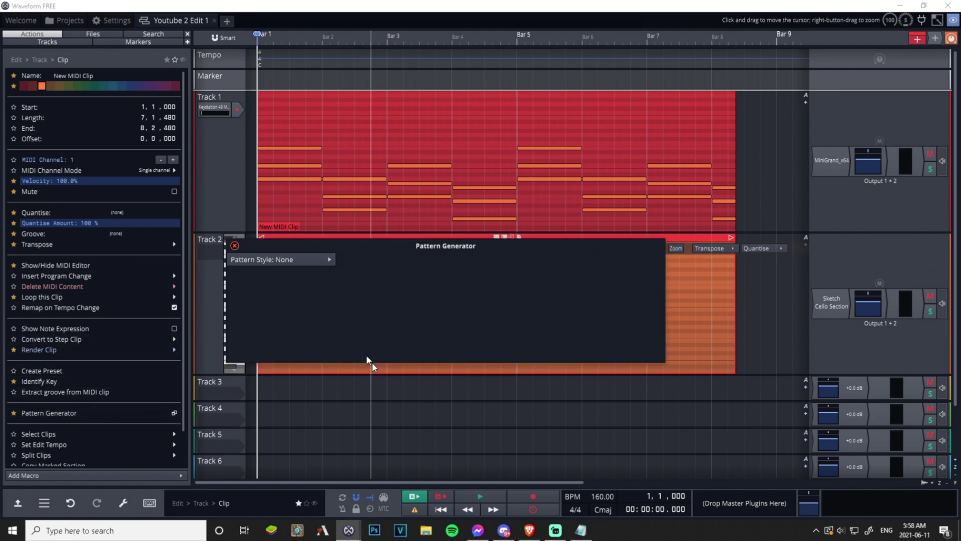
click(301, 259)
click(246, 309)
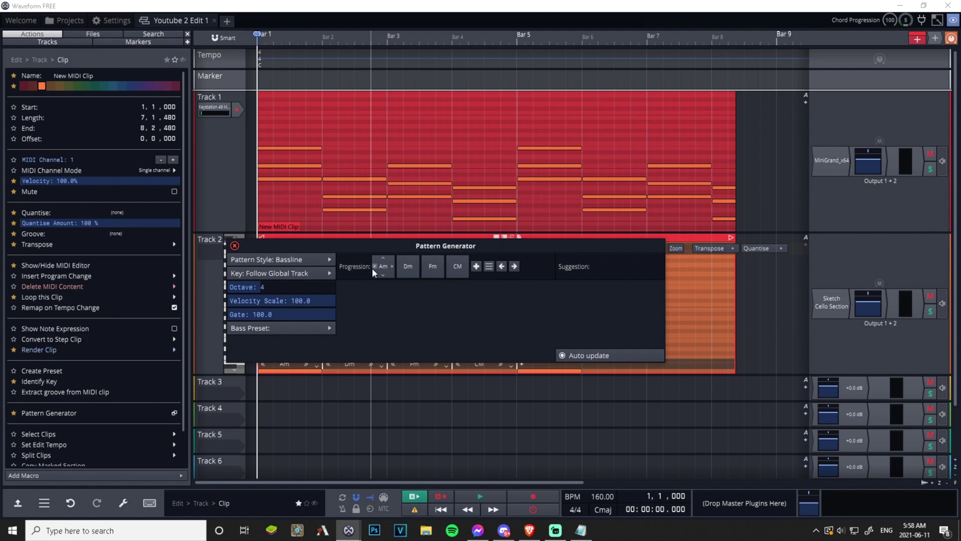
click(233, 247)
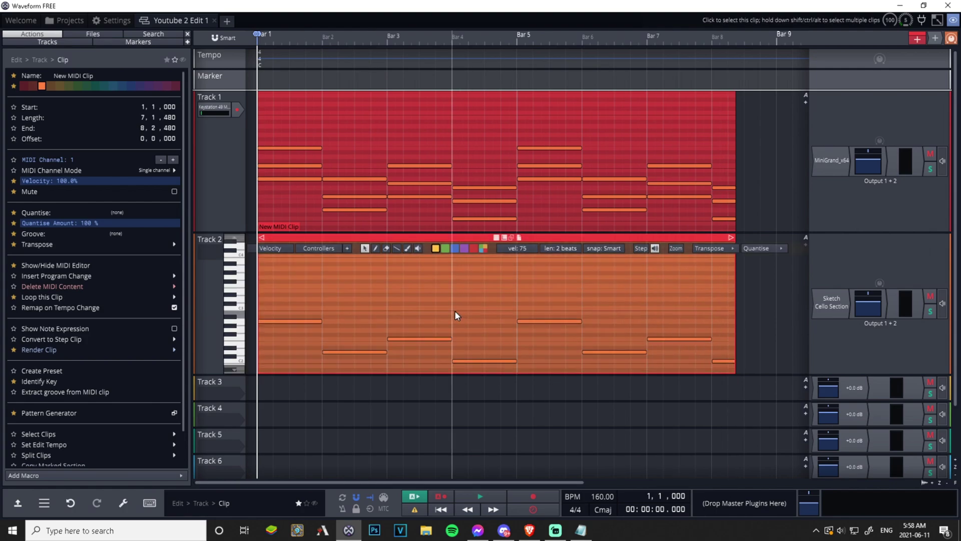
Step: Audition the bassline and set Track 1's piano volume to about -6 dB
click(471, 497)
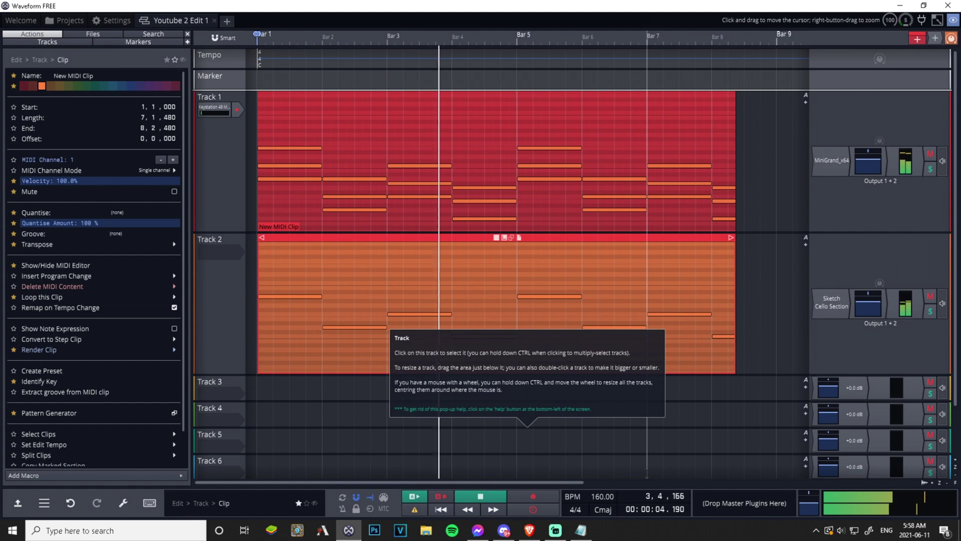
click(488, 502)
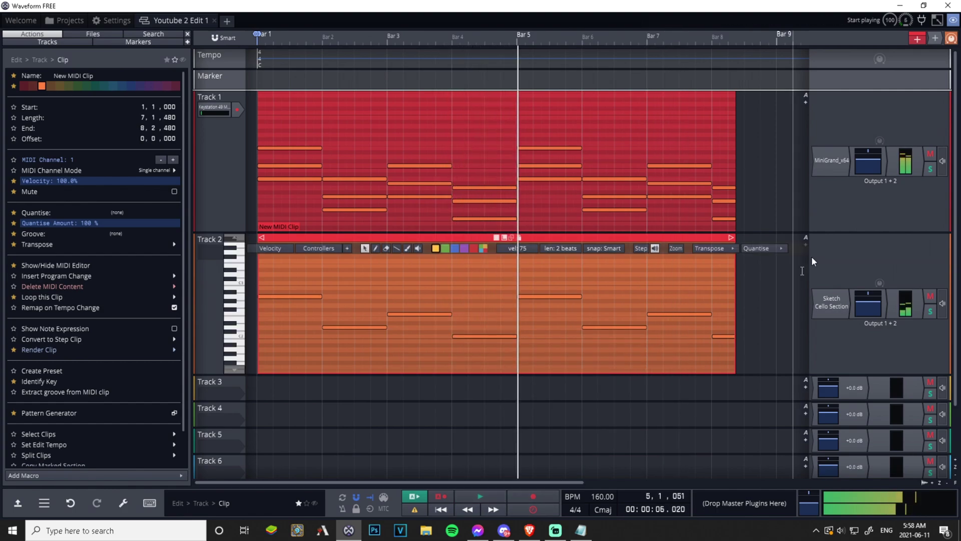
click(874, 166)
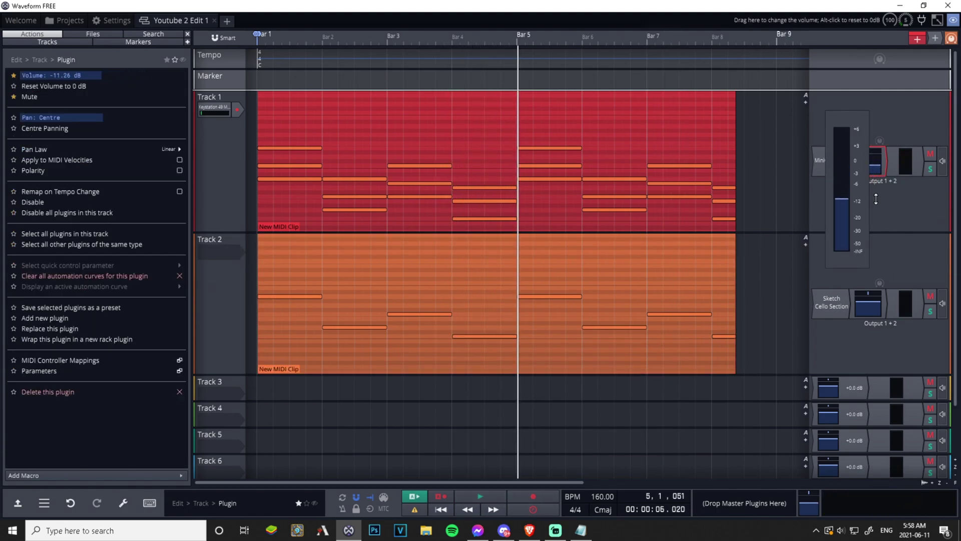
click(441, 509)
click(469, 500)
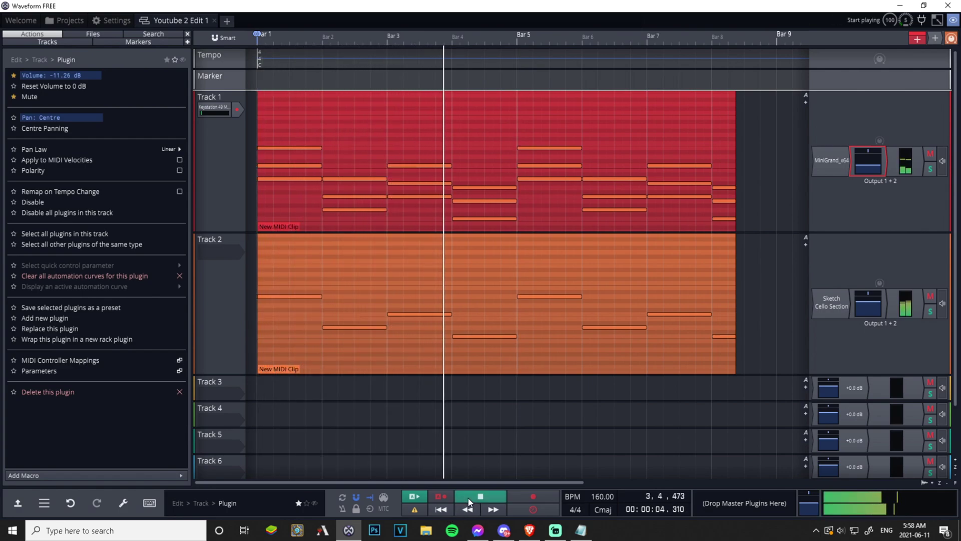
click(469, 501)
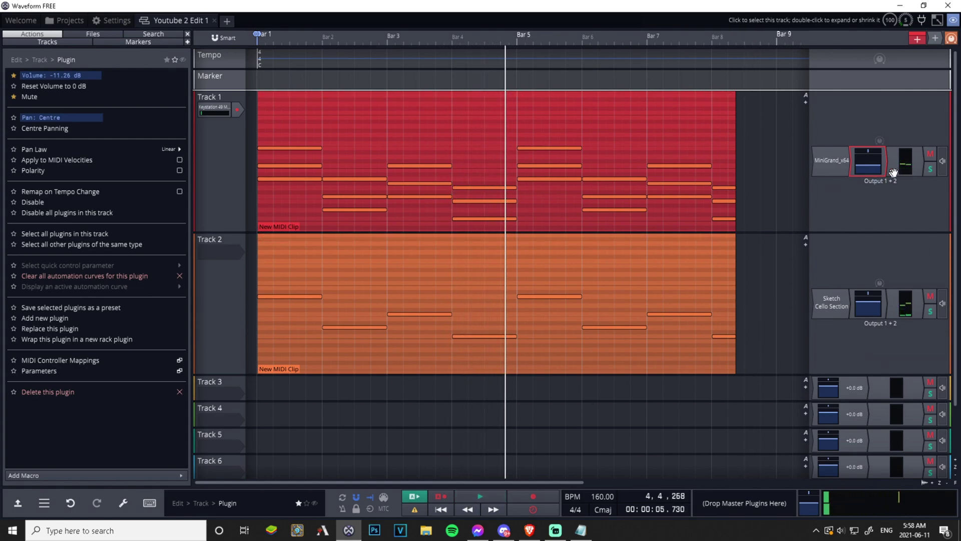
drag(873, 163, 880, 133)
Step: Insert a new MIDI clip on Track 3 and move it to start at bar 1
click(232, 377)
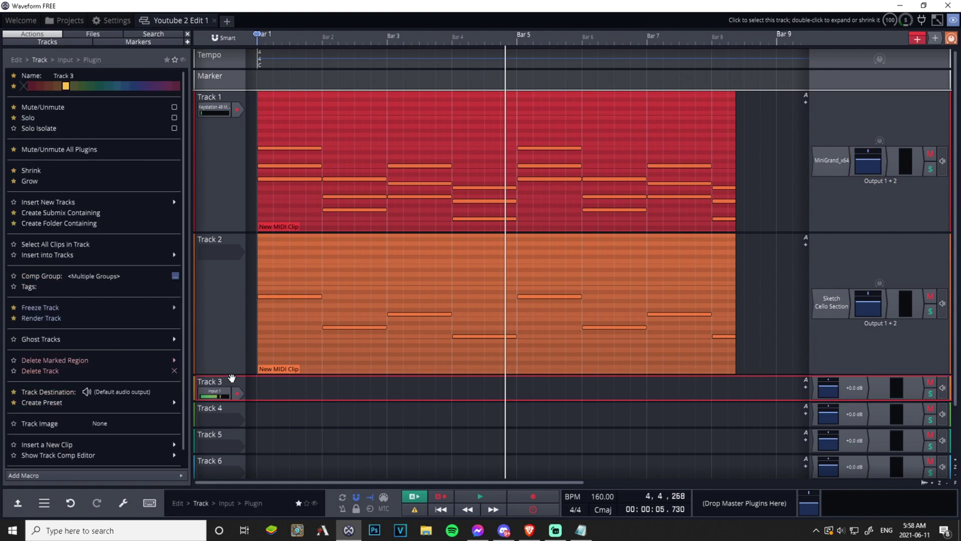
key(ctrl+shift+m)
double_click(527, 380)
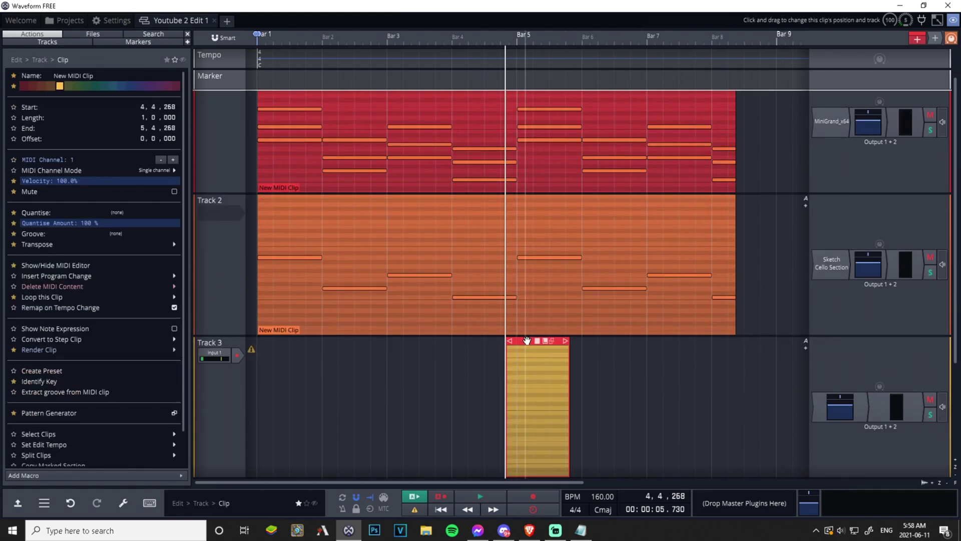
drag(527, 341, 729, 326)
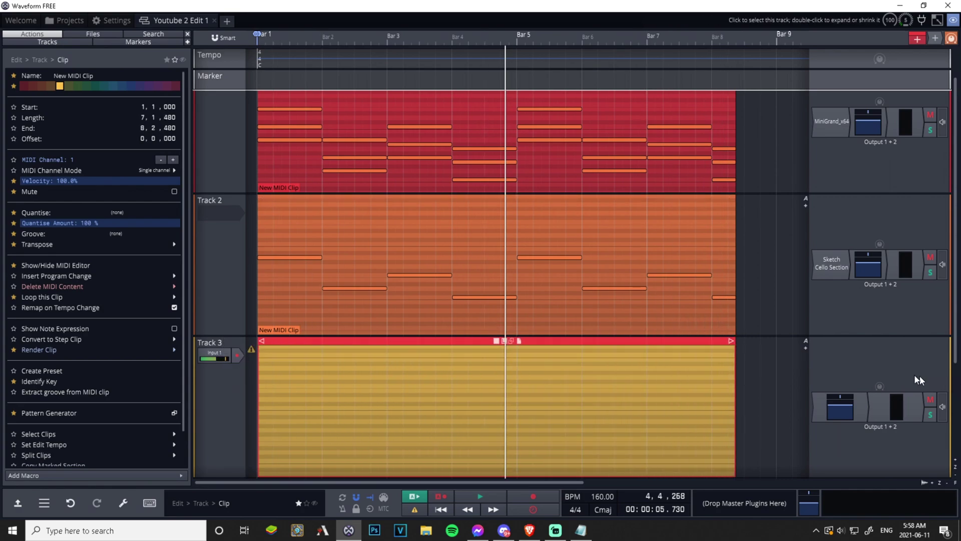
Step: Replace Track 3's plugin with AIR Music Technology's Velvet_x64 and select the clip
right_click(819, 403)
click(851, 248)
mouse_move(760, 114)
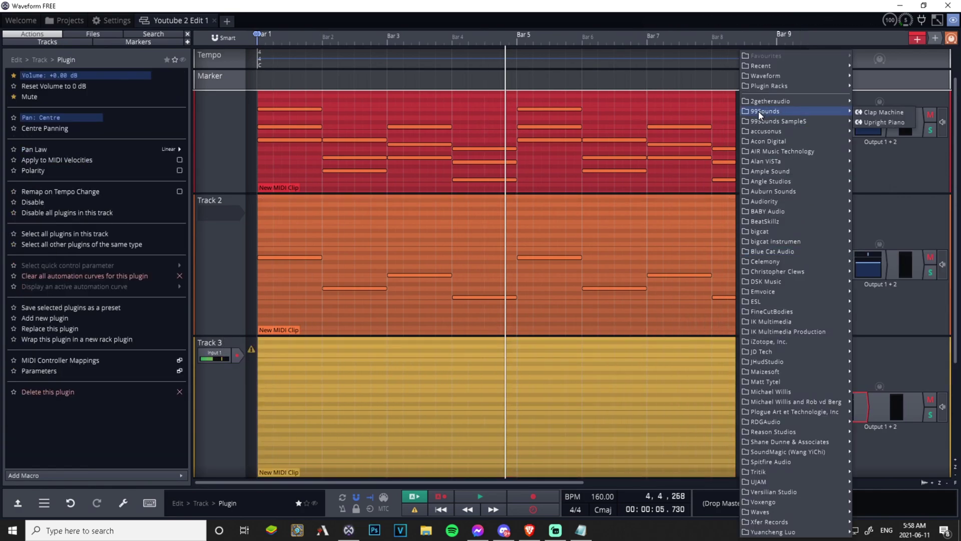
mouse_move(790, 155)
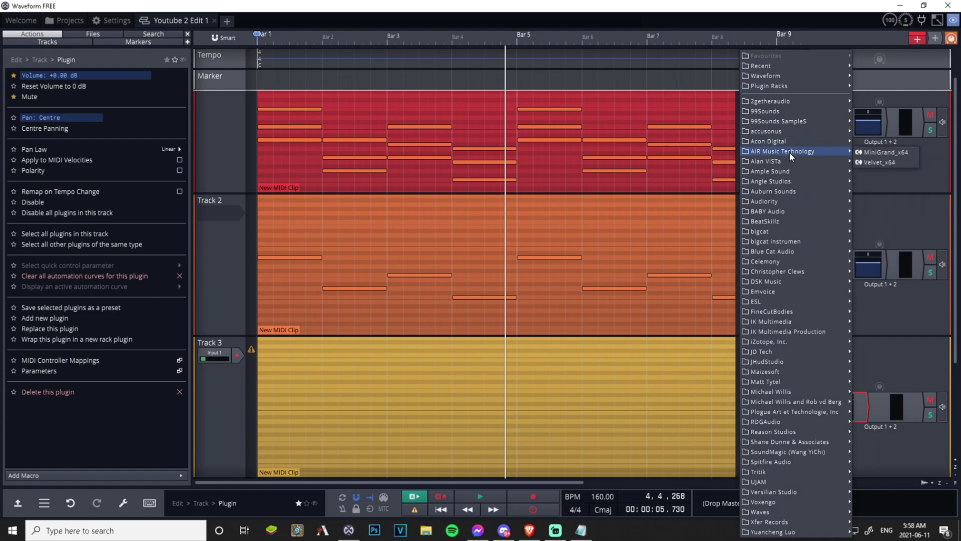
click(875, 159)
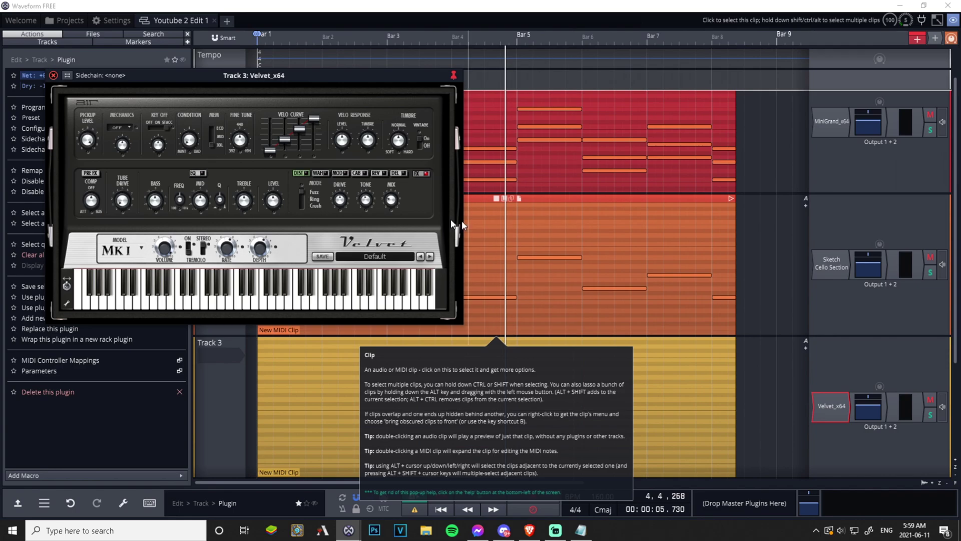
click(53, 75)
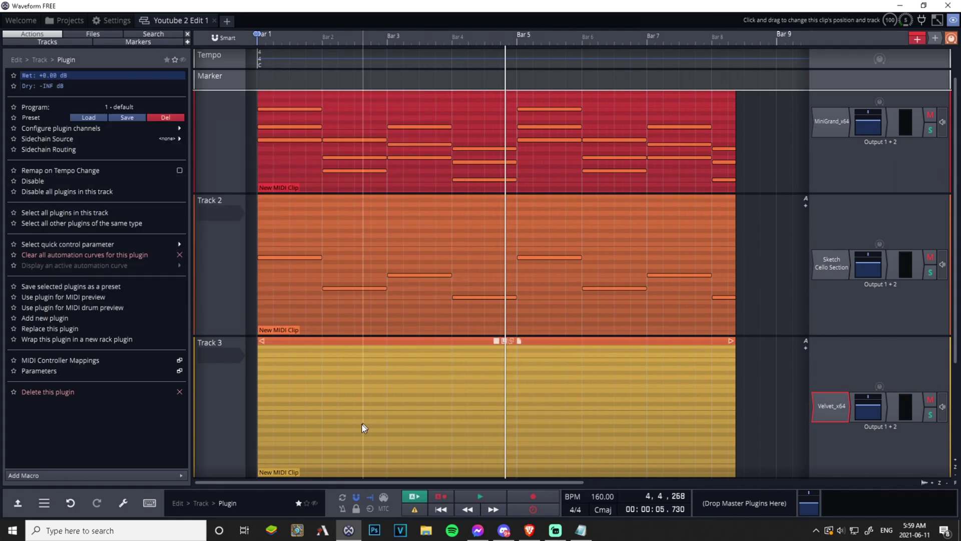
click(285, 344)
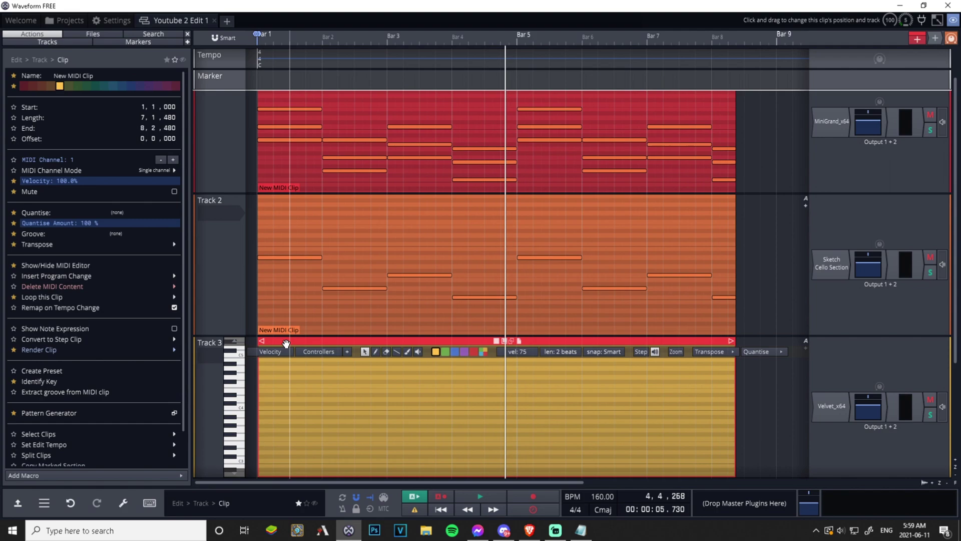
Step: Generate an Arpeggio pattern in Track 3's clip and play it from the start
click(43, 414)
click(303, 260)
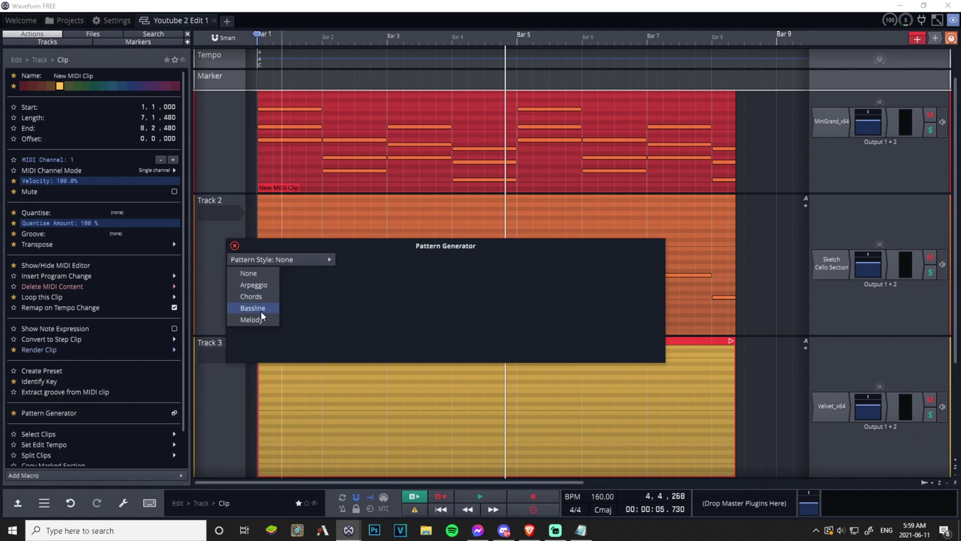
click(251, 283)
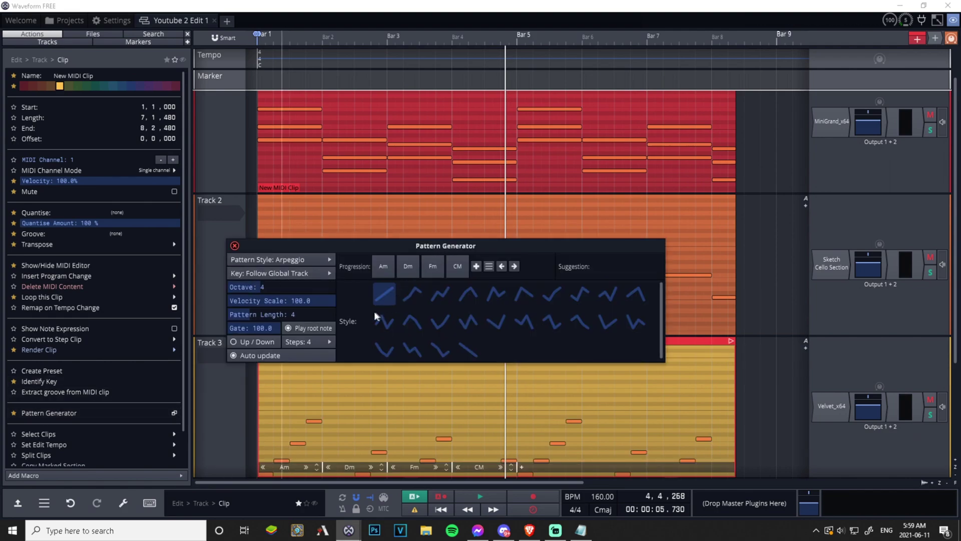
mouse_move(401, 385)
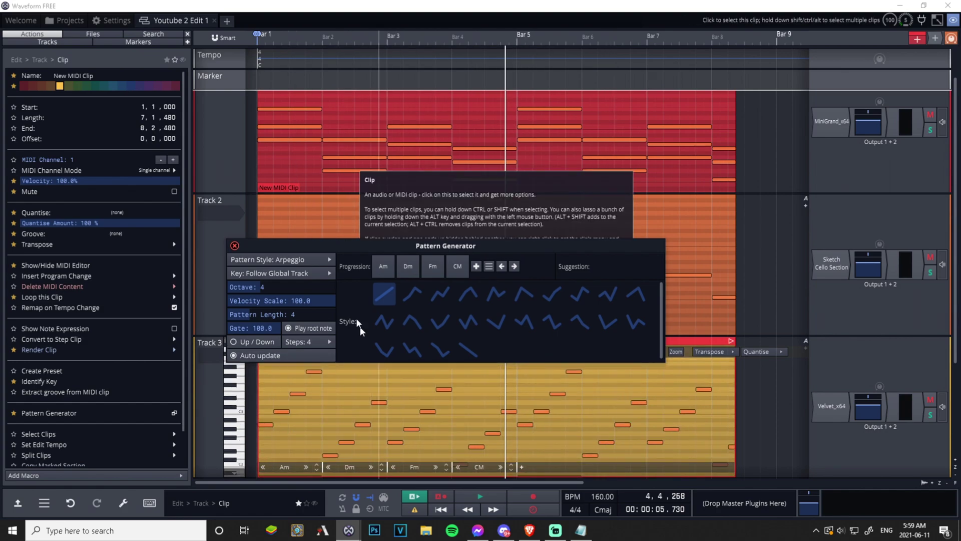
click(456, 509)
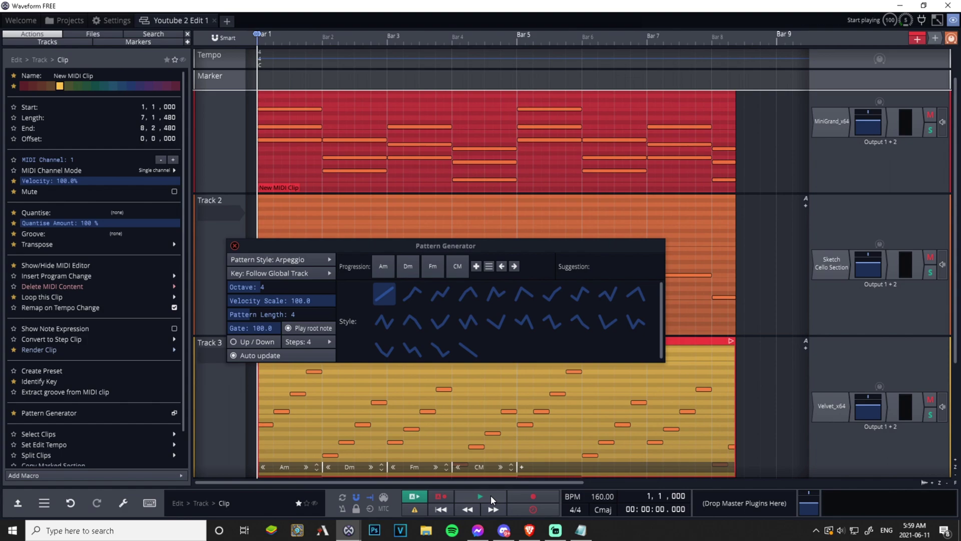
click(491, 495)
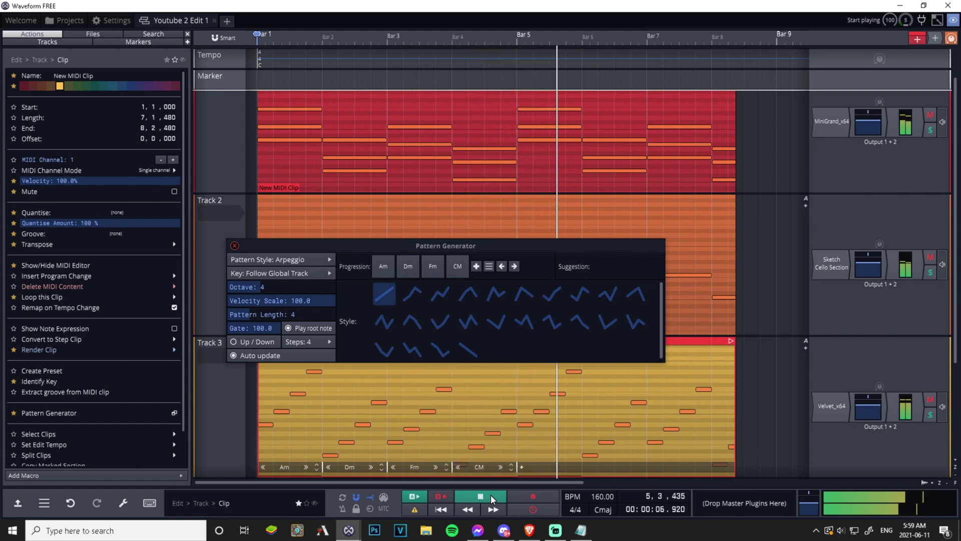
click(490, 494)
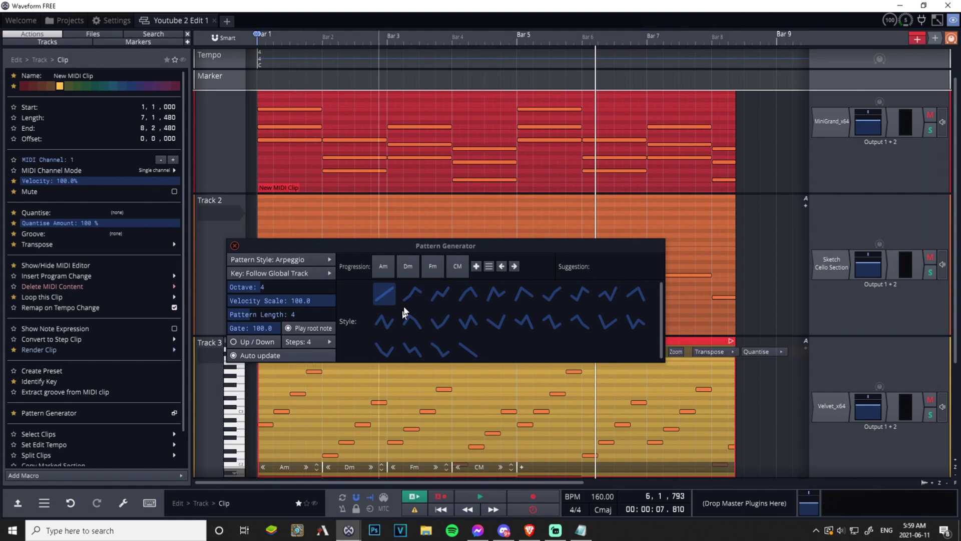
Step: Audition several arpeggio style shapes, settling on the first bottom-row descending style
click(411, 293)
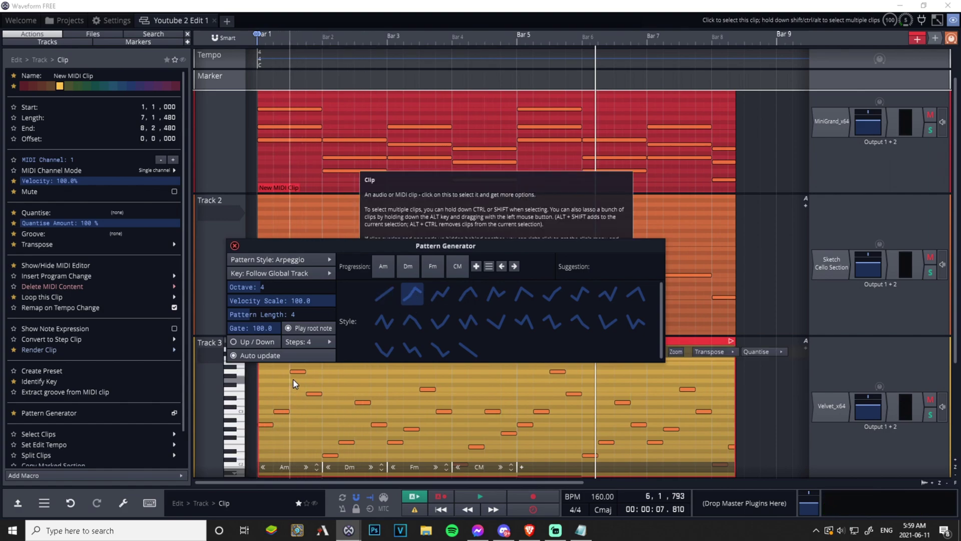
click(436, 346)
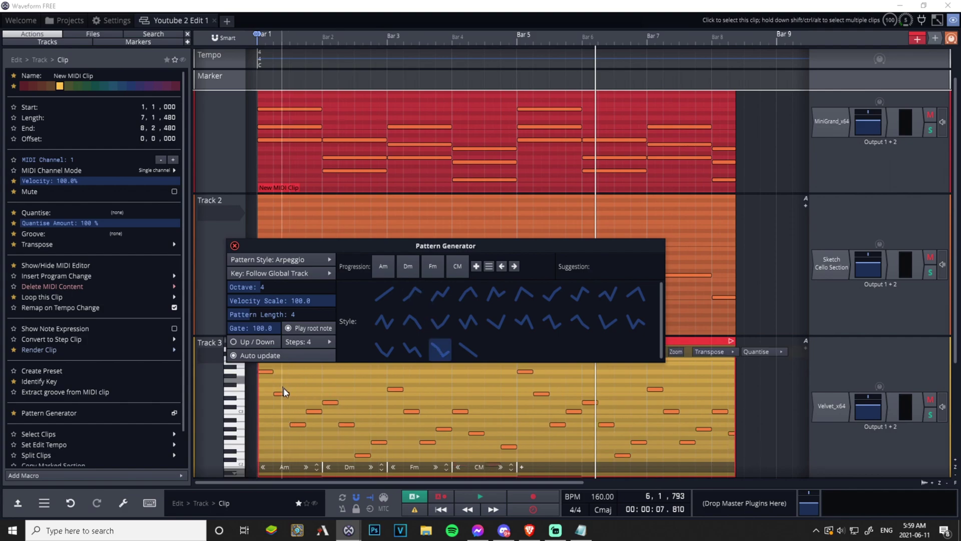
click(469, 494)
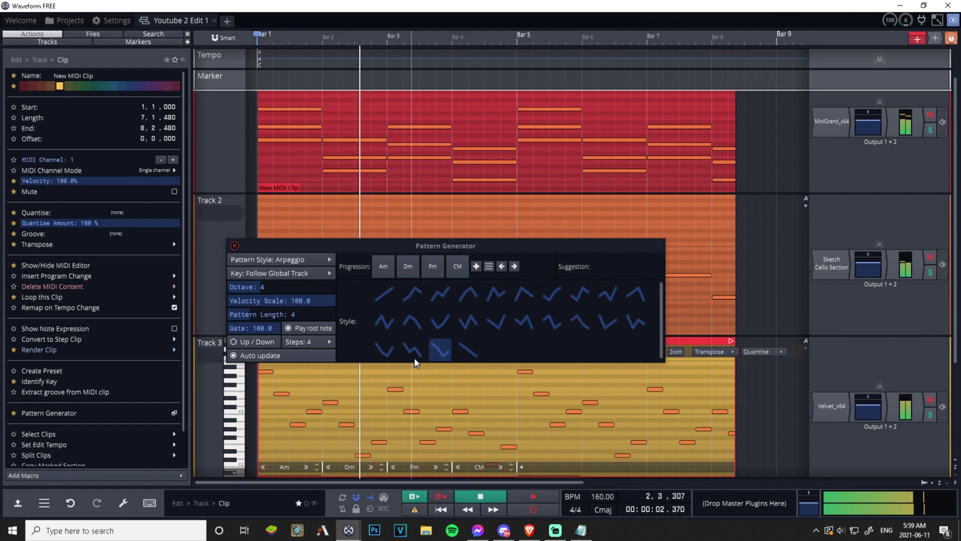
click(384, 352)
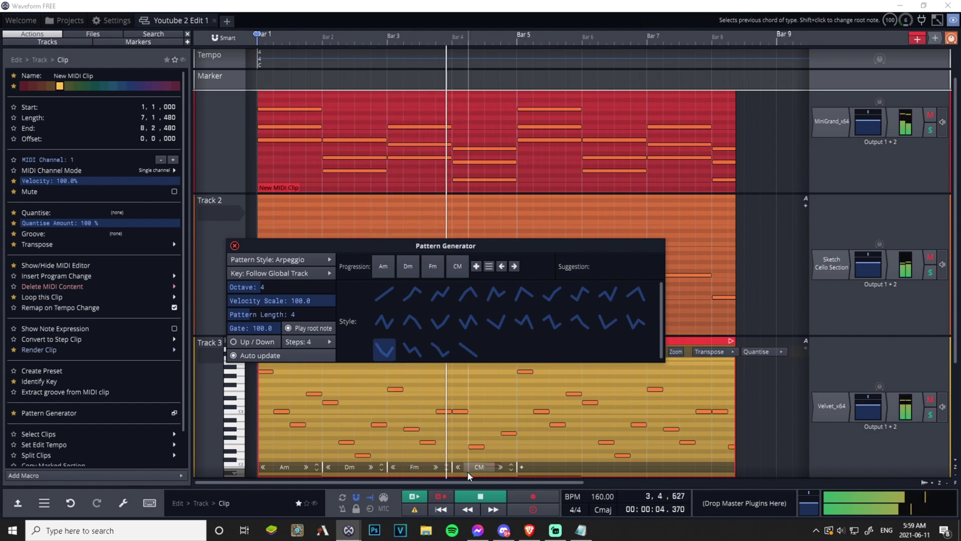
Step: Turn on Up / Down for the arpeggio, audition it, and set Steps to 8
click(479, 492)
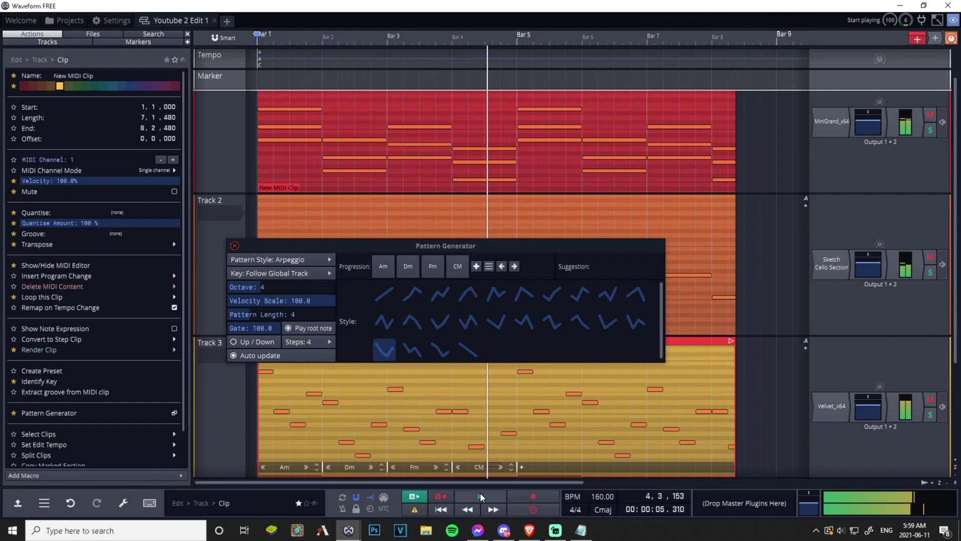
click(236, 343)
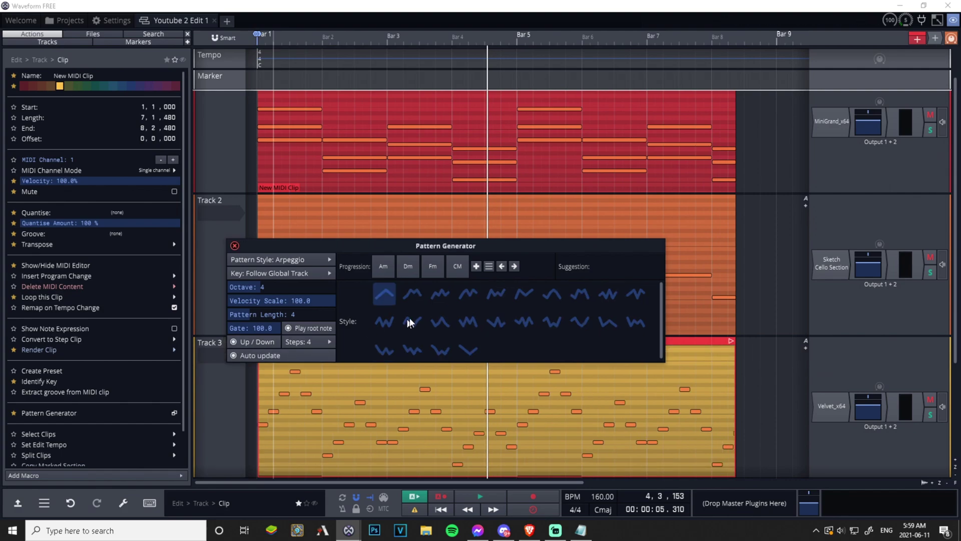
click(442, 509)
click(475, 500)
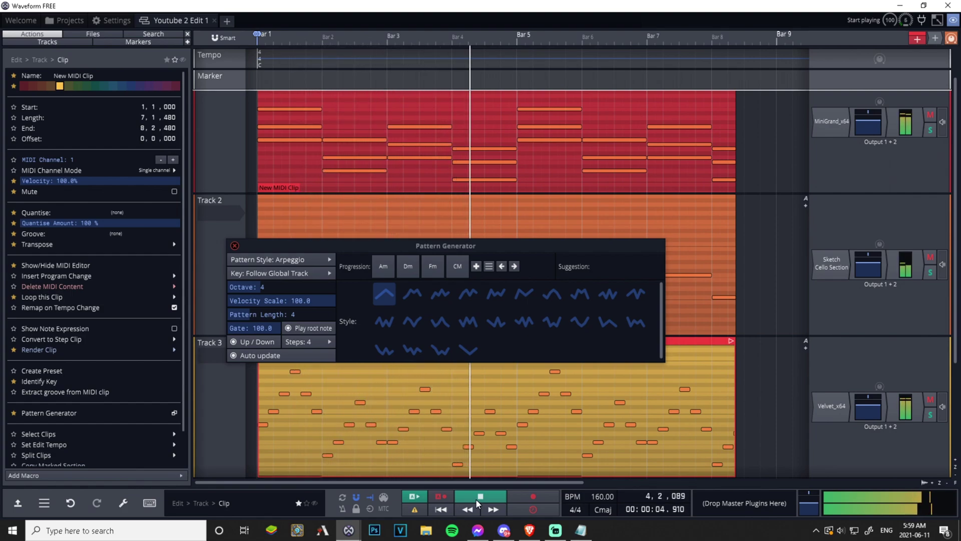
click(476, 499)
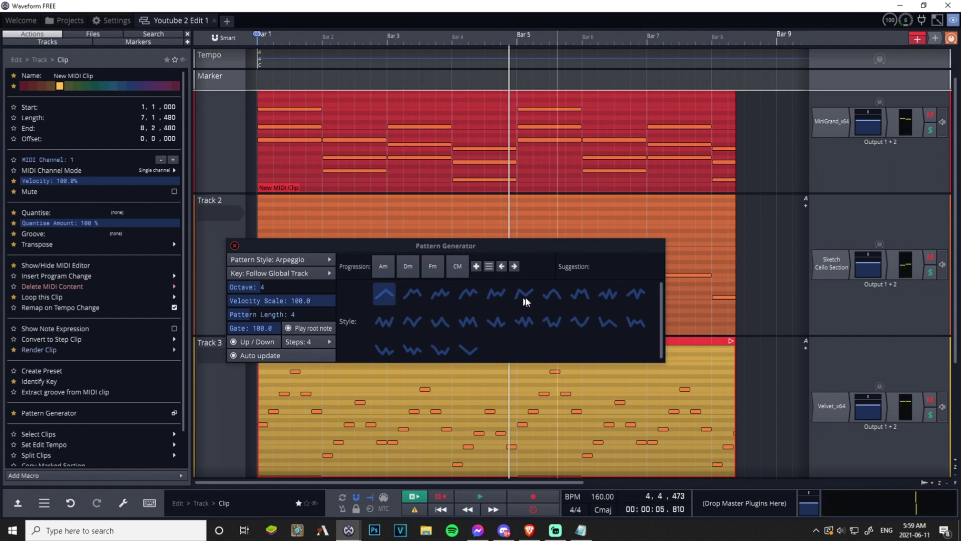
click(324, 338)
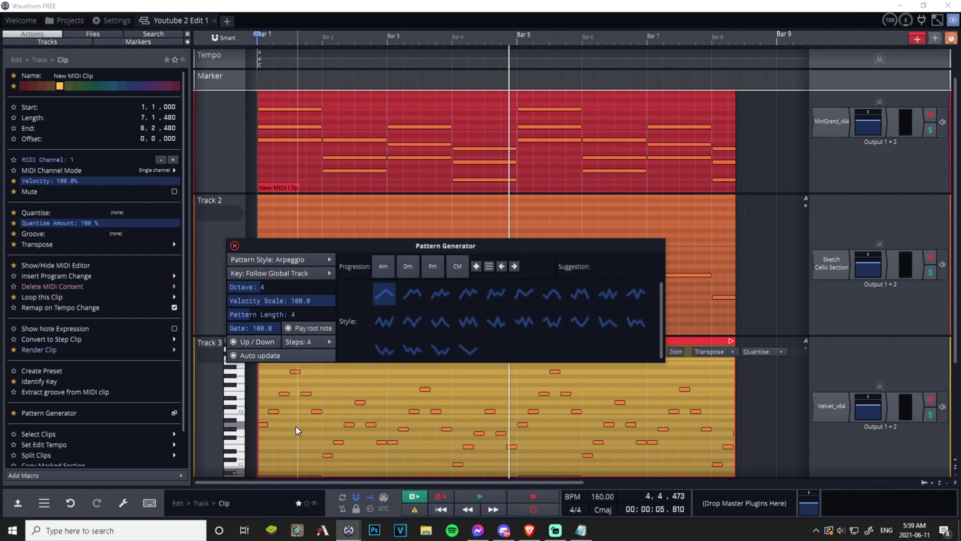
click(465, 507)
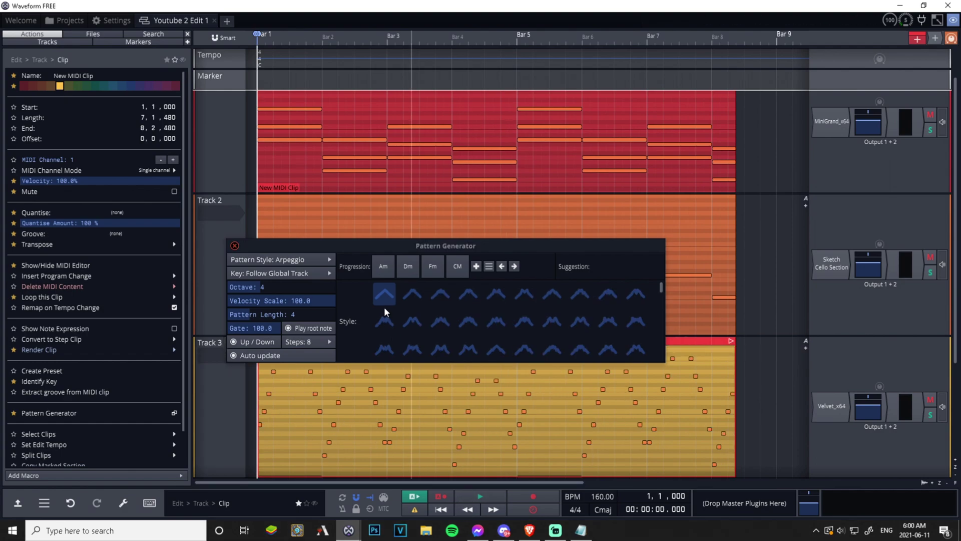
Step: Move the Pattern Generator window aside and play the arpeggio to review it
drag(365, 243, 345, 185)
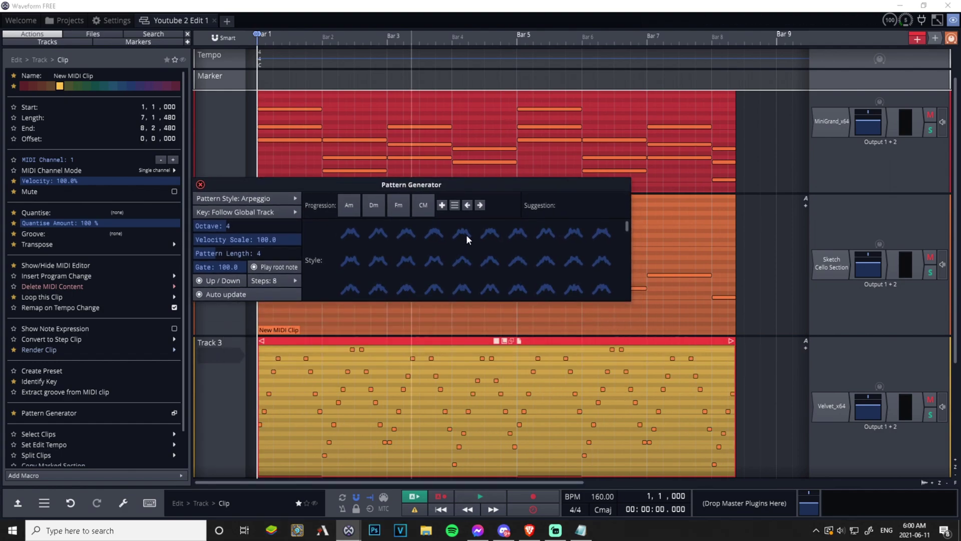
scroll(466, 235, down, 2)
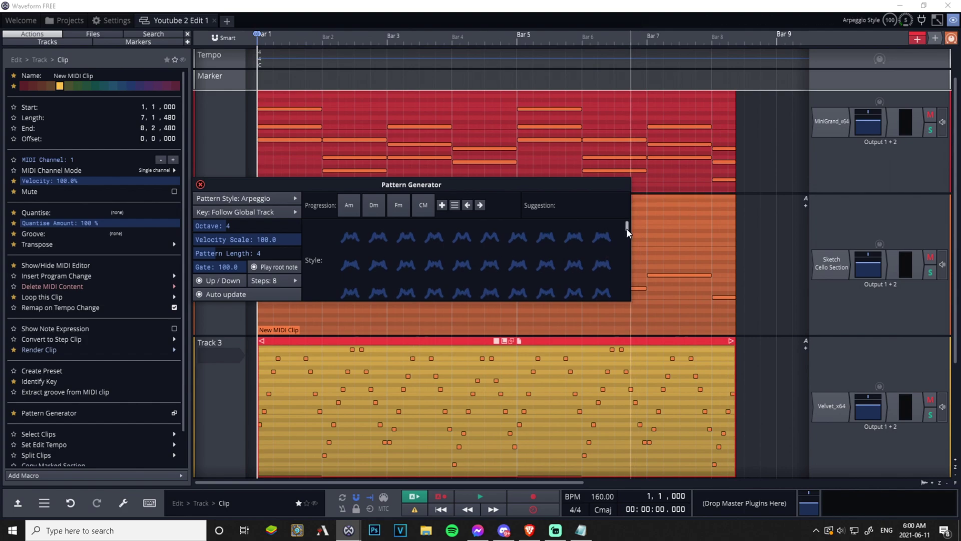
drag(626, 238, 620, 216)
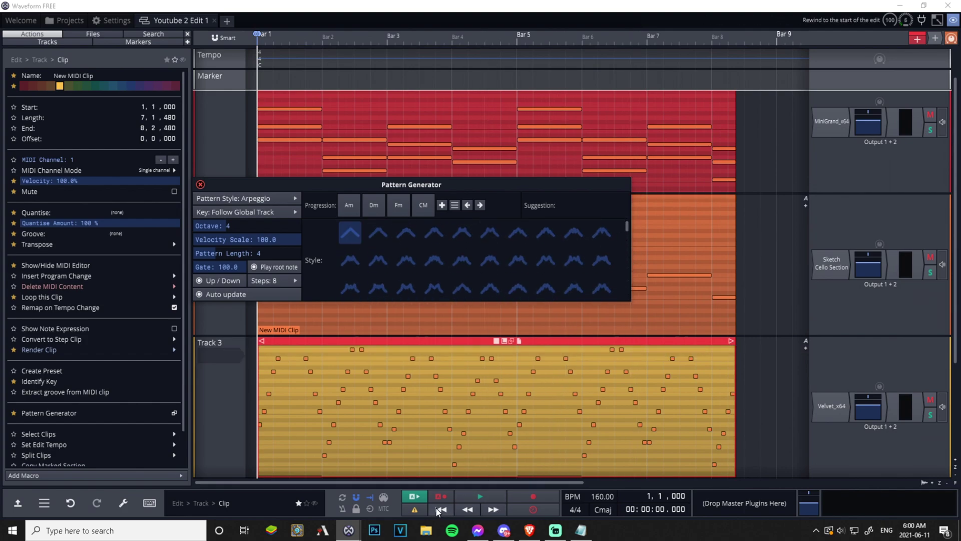
click(481, 498)
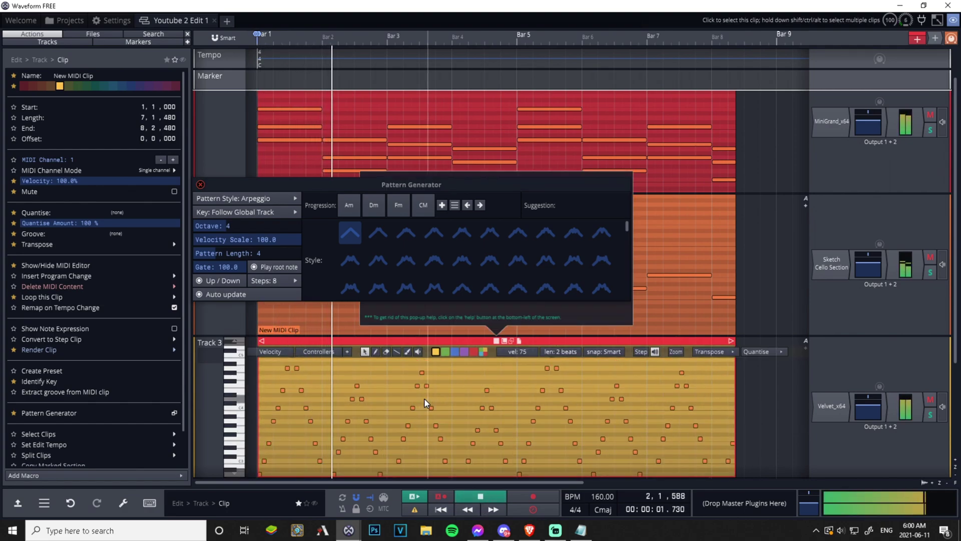
scroll(427, 400, down, 3)
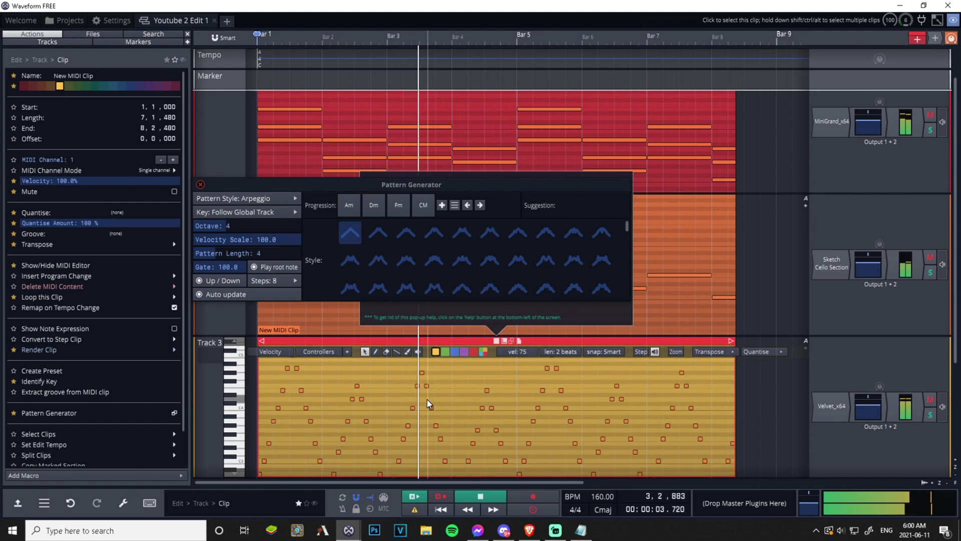
scroll(431, 400, up, 4)
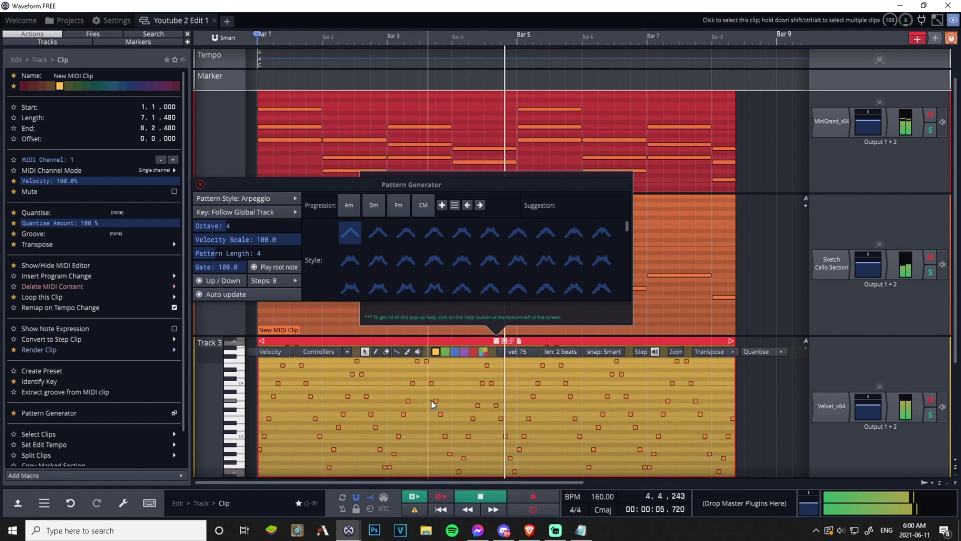
scroll(432, 399, down, 3)
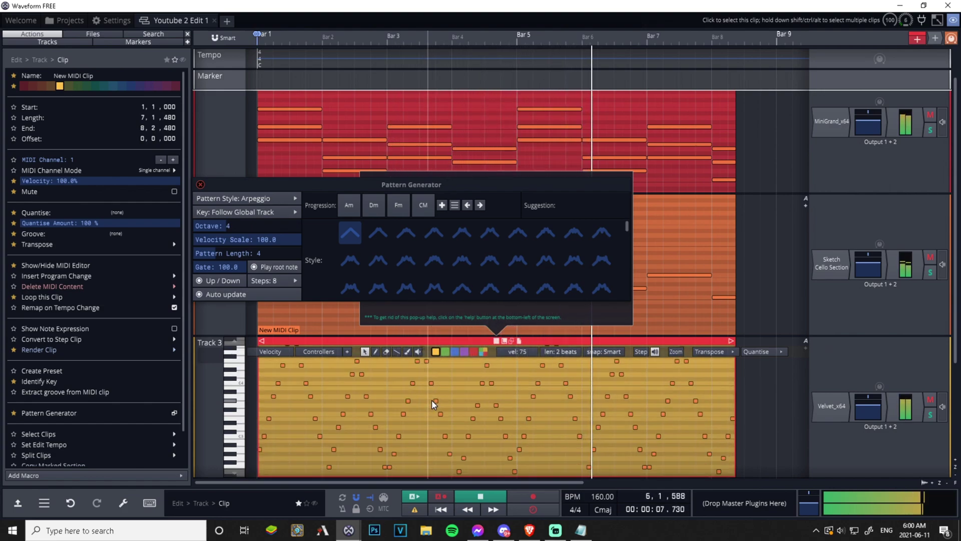
click(472, 497)
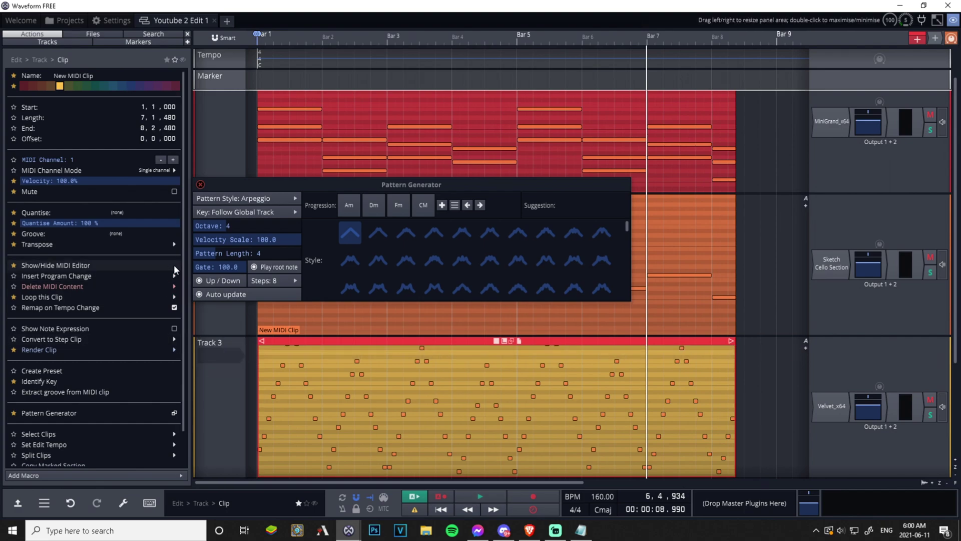
Step: Audition the arpeggio with pattern lengths 2 and 3
mouse_move(214, 254)
mouse_down()
mouse_move(234, 252)
mouse_move(190, 258)
mouse_move(203, 257)
mouse_up()
click(441, 508)
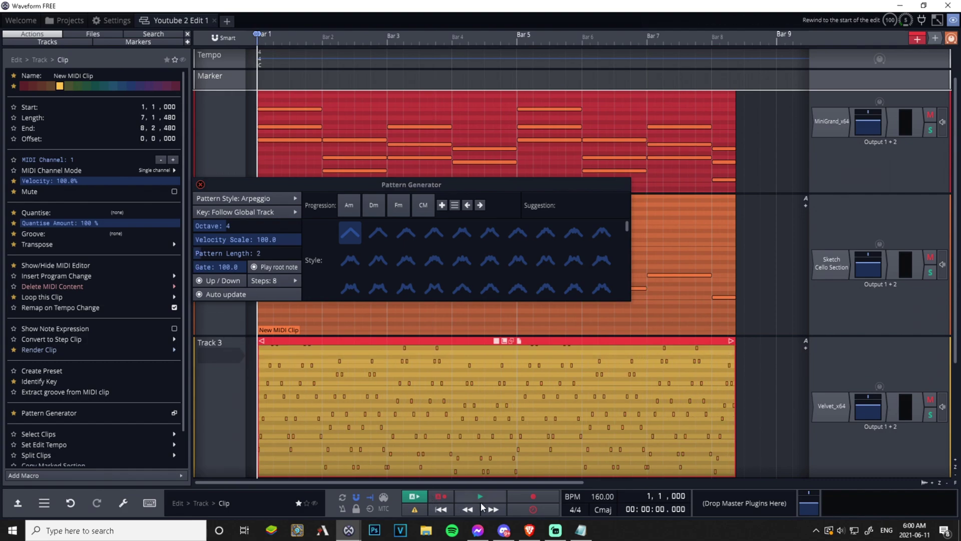
click(483, 500)
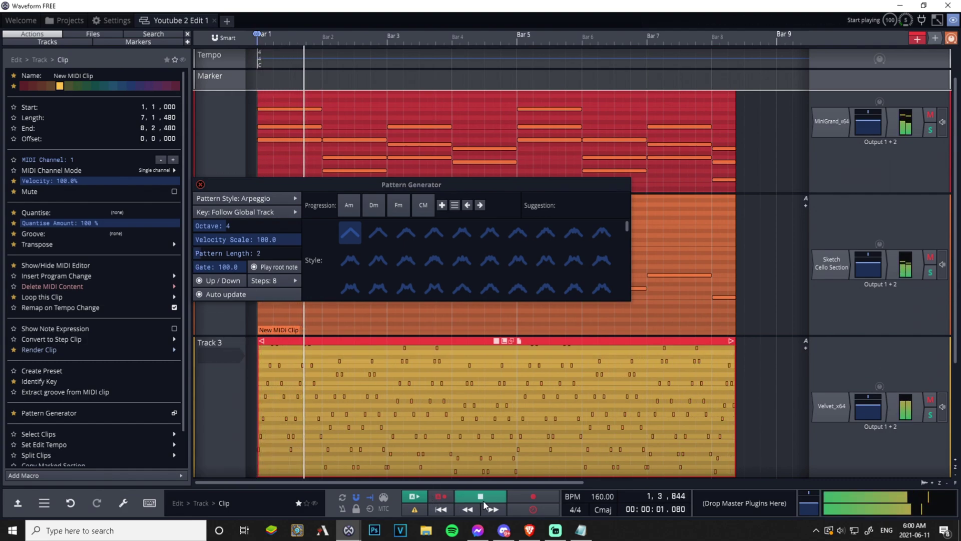
click(482, 500)
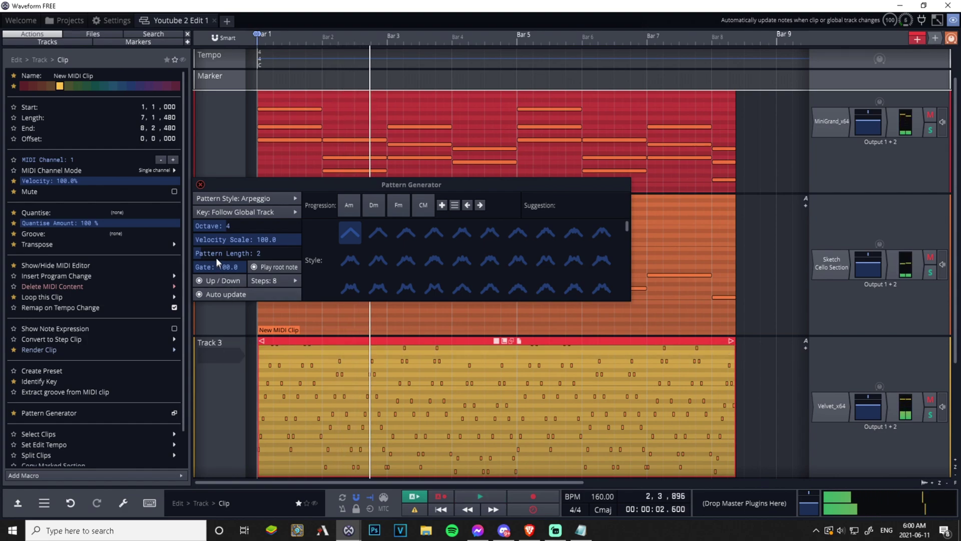
drag(203, 251, 207, 251)
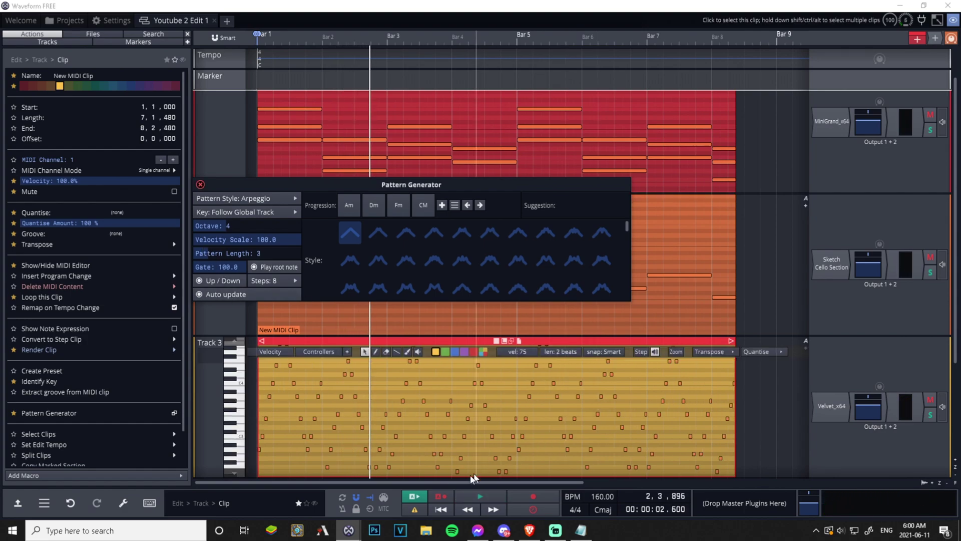
click(436, 509)
click(473, 500)
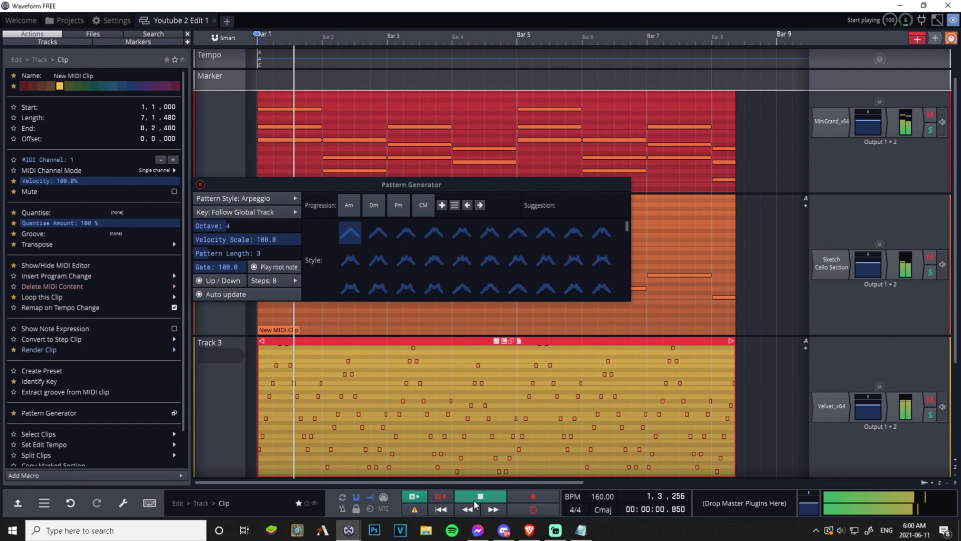
click(474, 499)
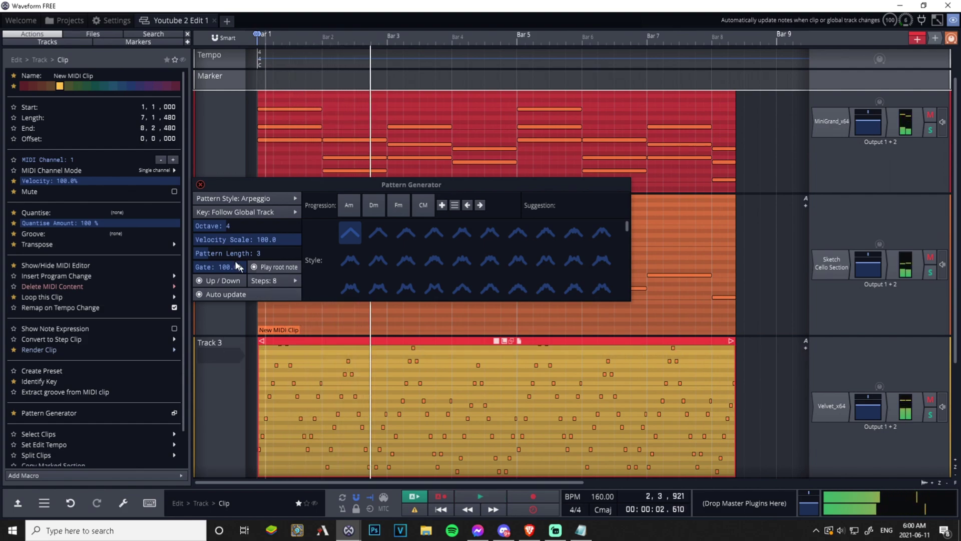
Step: Set the pattern length back to 4, play it, and close the Pattern Generator
drag(207, 253, 212, 254)
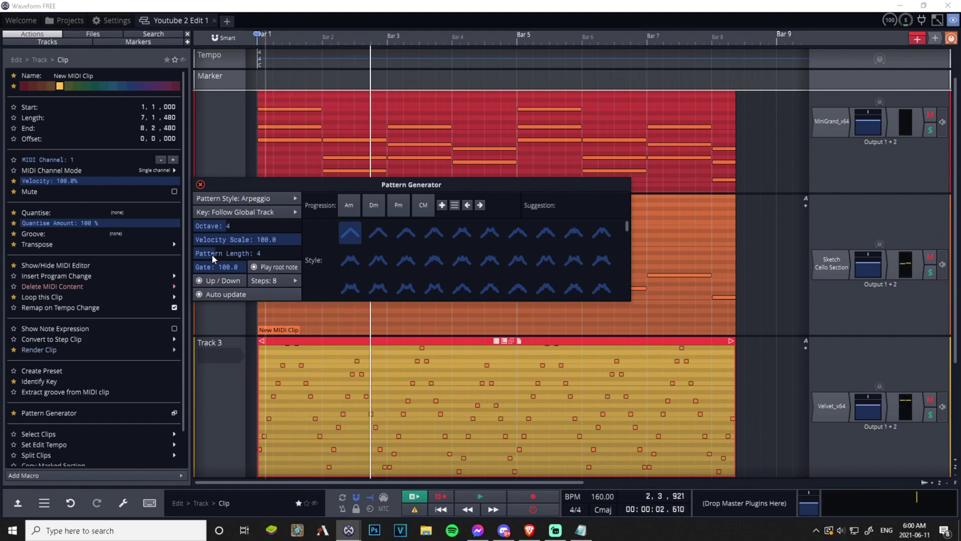
click(441, 509)
click(470, 498)
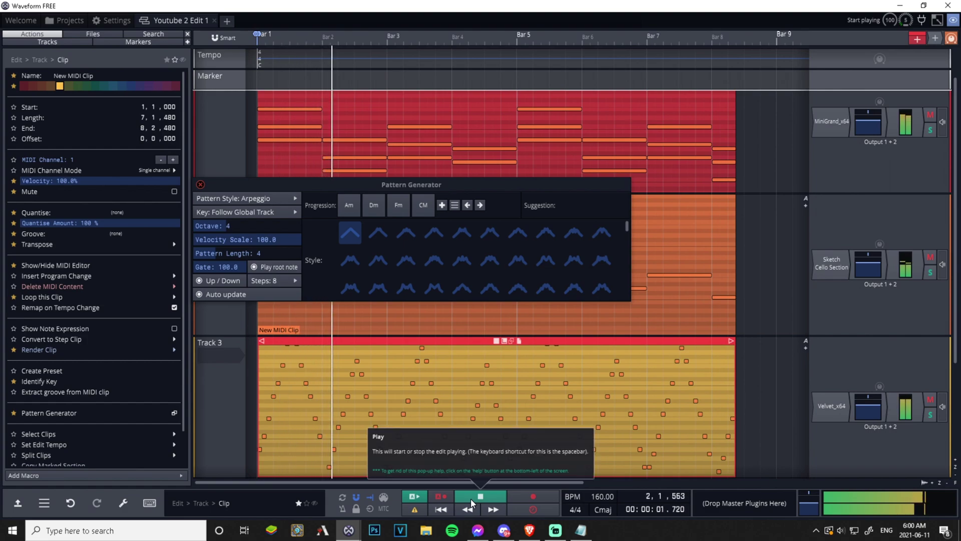
click(470, 497)
click(200, 184)
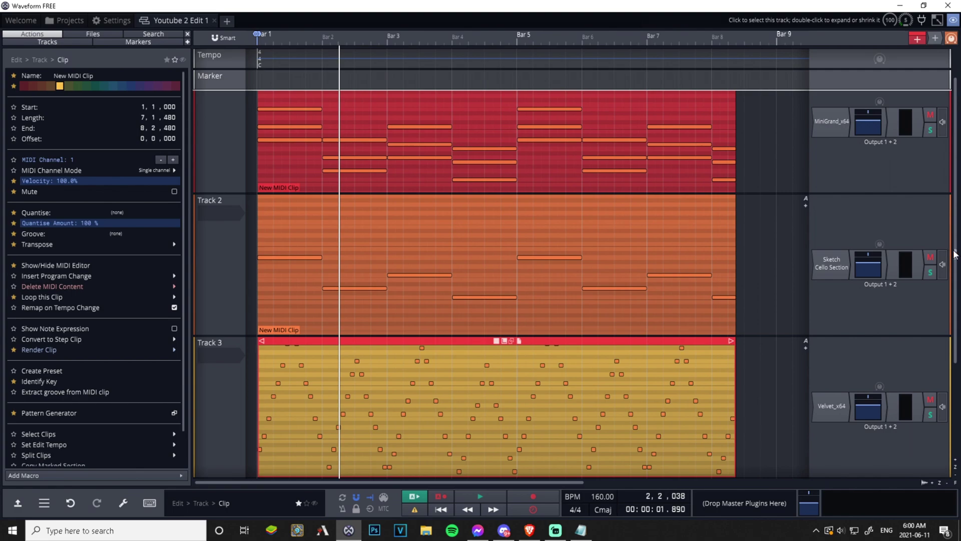
Step: Insert a MIDI clip on Track 4 spanning bars 1 to 8
scroll(946, 344, down, 5)
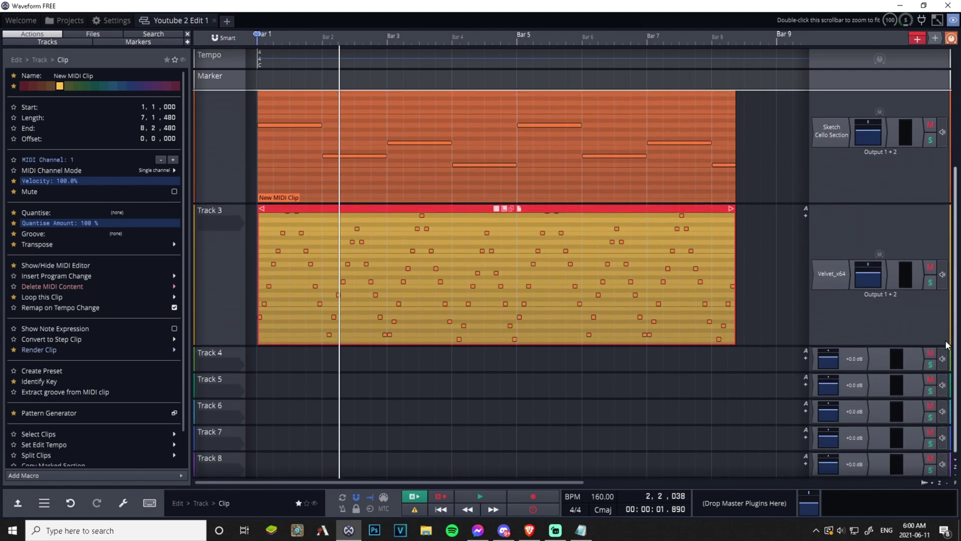
click(236, 352)
key(ctrl+shift+m)
click(385, 358)
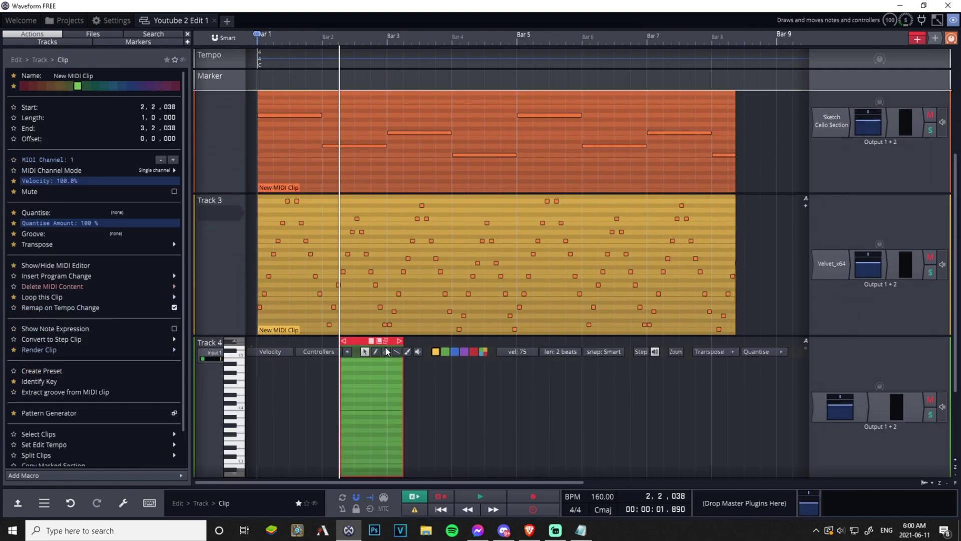
drag(386, 347, 252, 336)
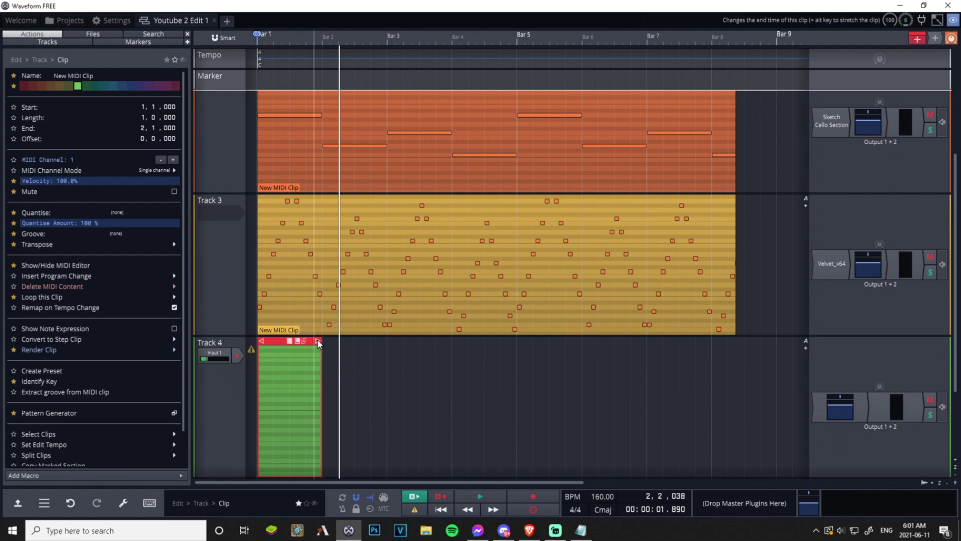
drag(318, 341, 733, 347)
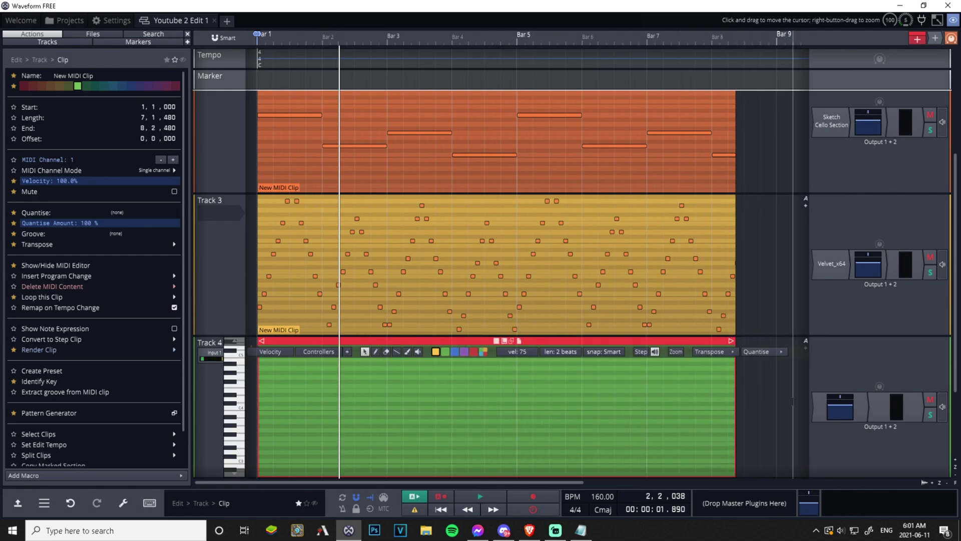
Step: Add the Velvet_x64 instrument before Track 4's volume and pan plugin
click(817, 404)
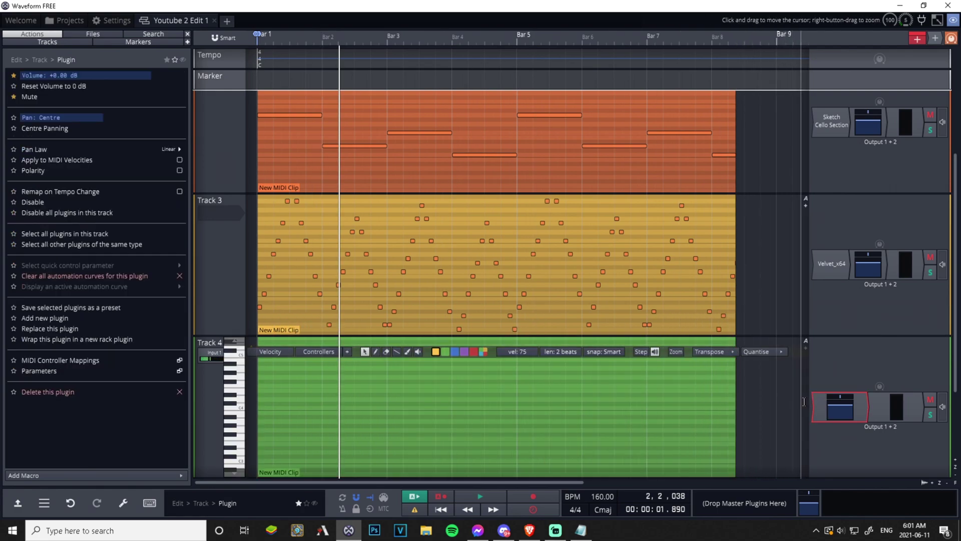
right_click(818, 400)
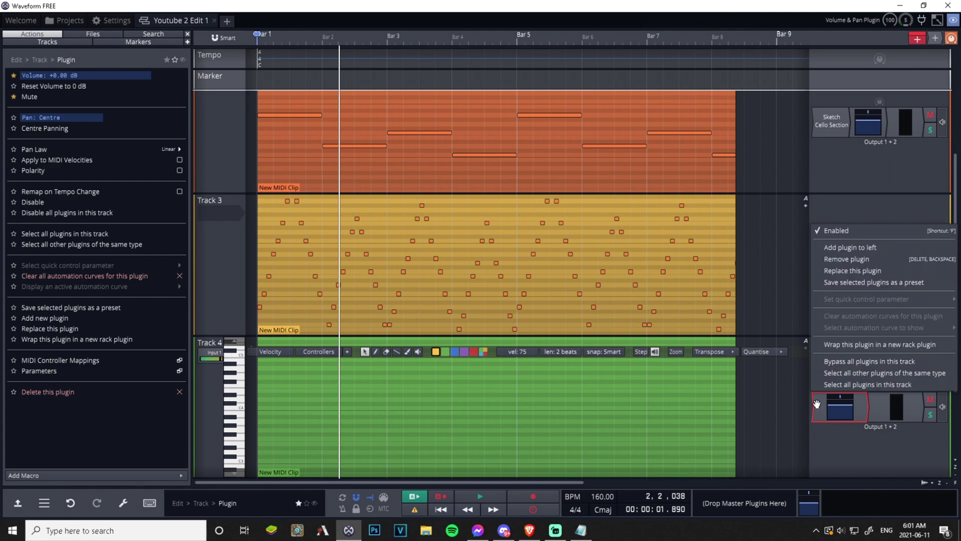
click(846, 251)
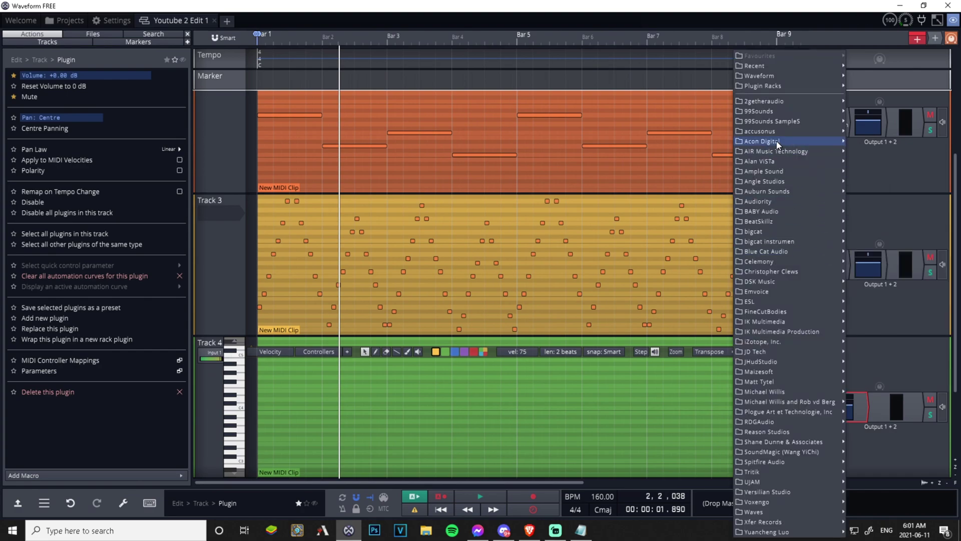
mouse_move(790, 152)
click(875, 161)
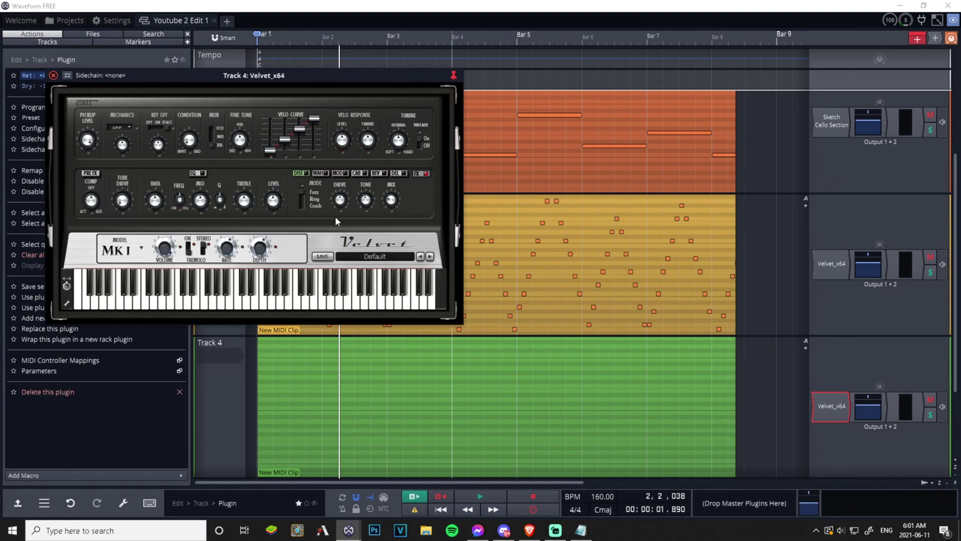
Step: Mute Track 3, close the Velvet window, and select Track 4's clip
click(930, 257)
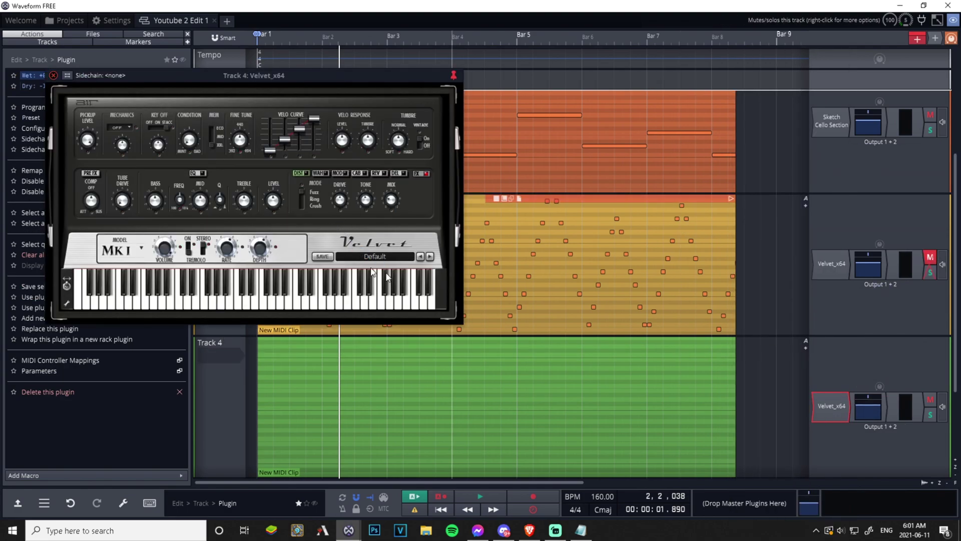
click(53, 75)
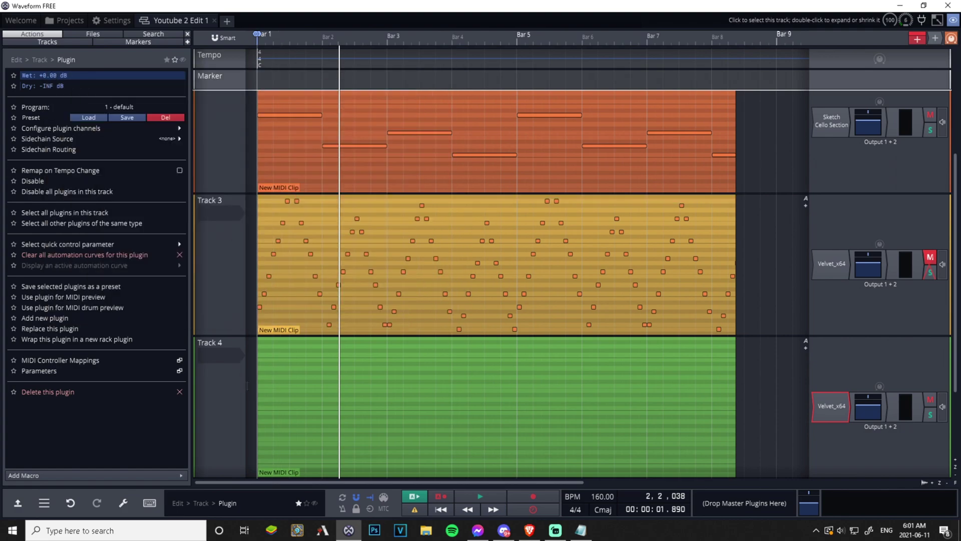
click(215, 387)
click(281, 346)
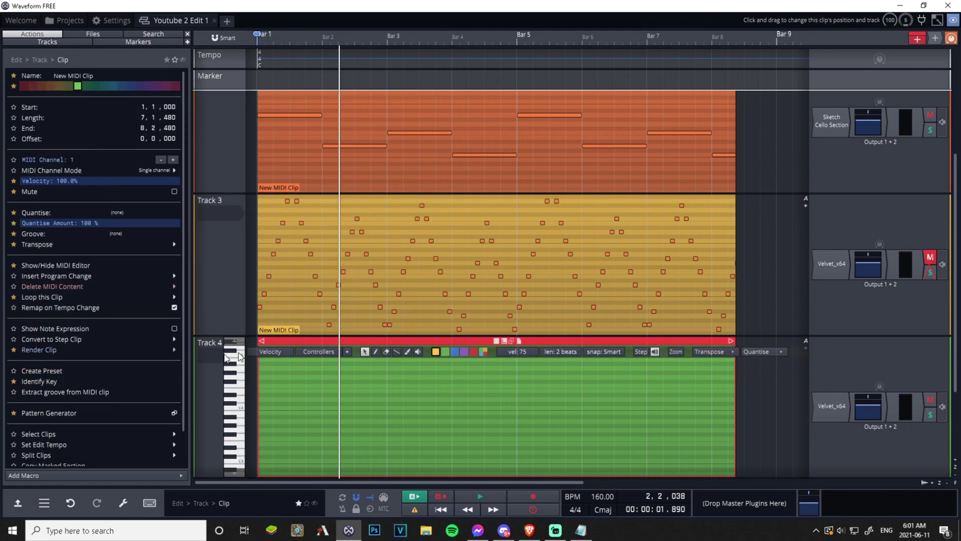
Step: Generate a Melody pattern in Track 4's clip, then open it in the MIDI editor
click(43, 412)
click(259, 199)
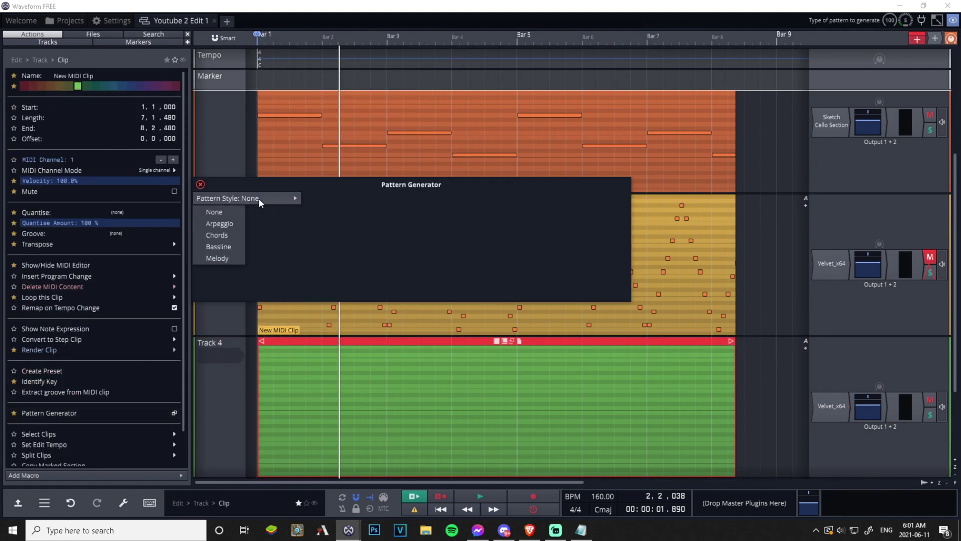
click(221, 259)
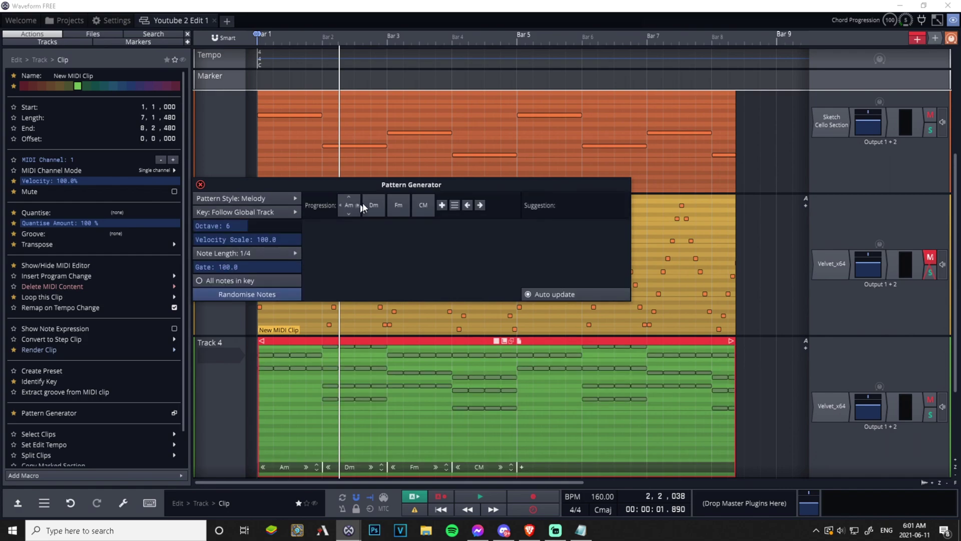
mouse_move(508, 392)
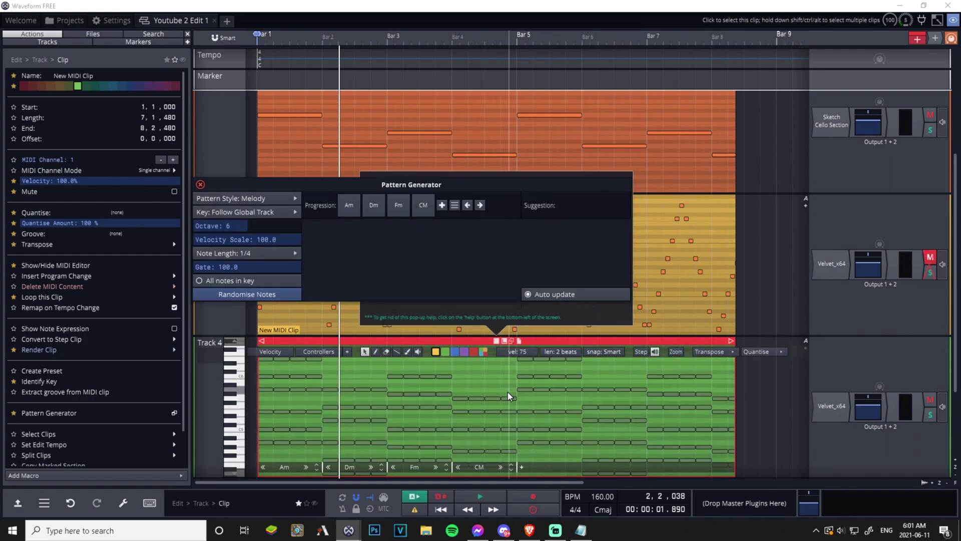
scroll(507, 392, down, 2)
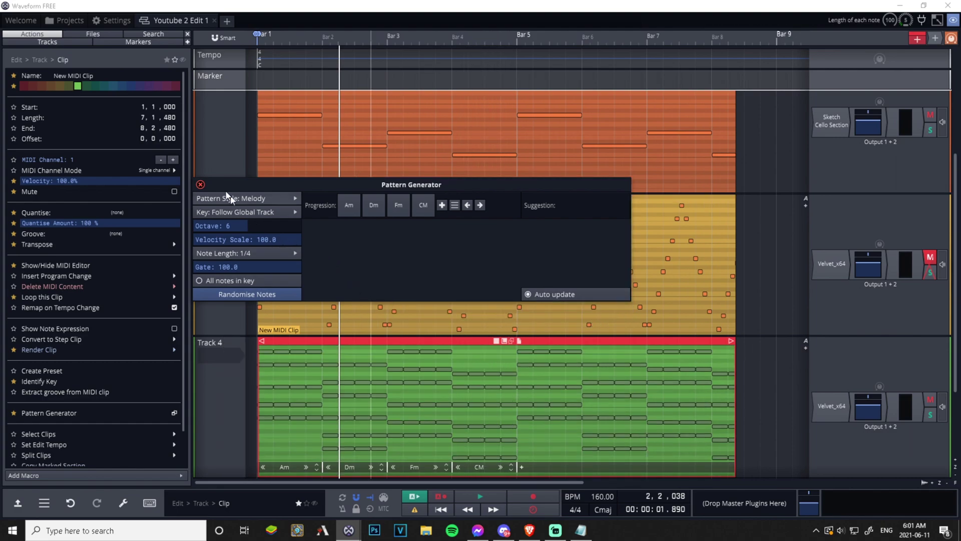
click(200, 184)
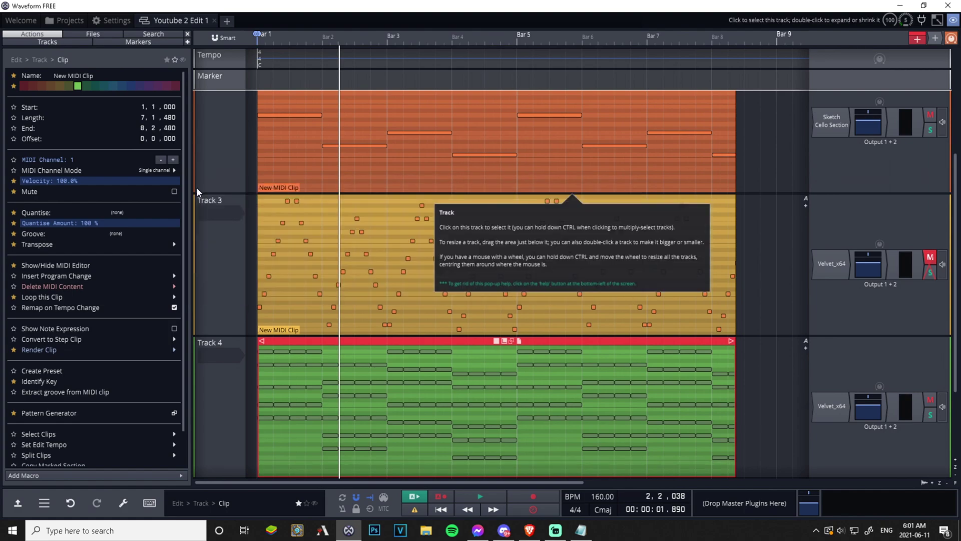
double_click(356, 340)
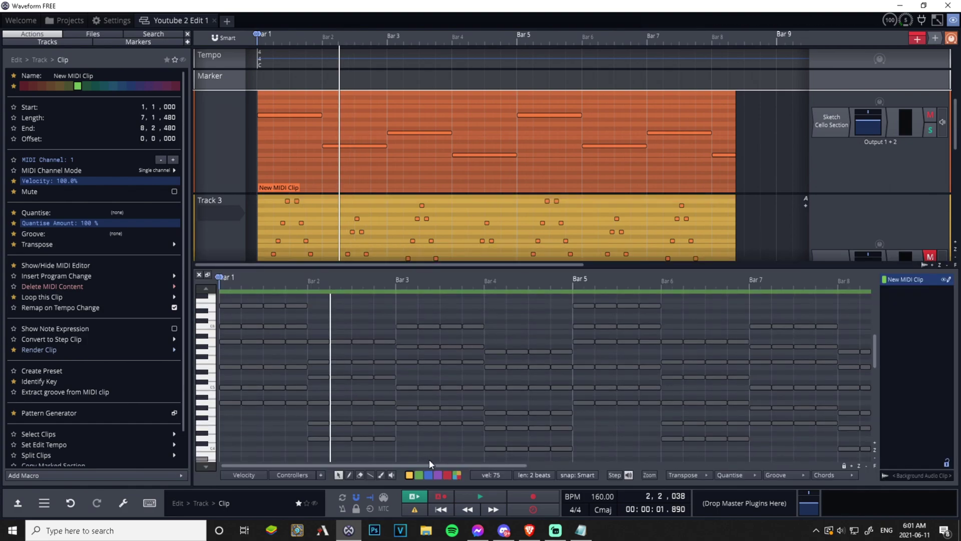
Step: Draw eight notes, one on each beat of bars 1–2, then close the editor
click(381, 474)
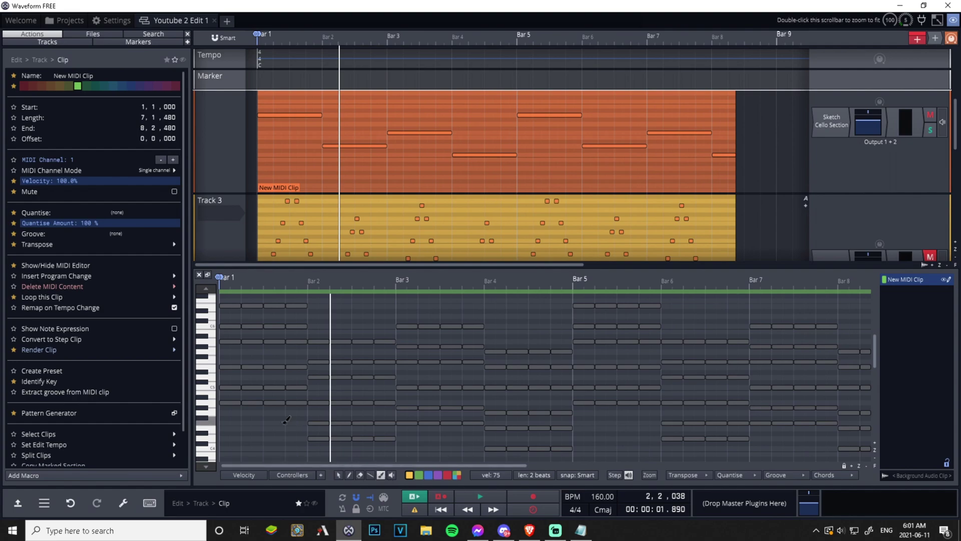
click(231, 402)
click(252, 387)
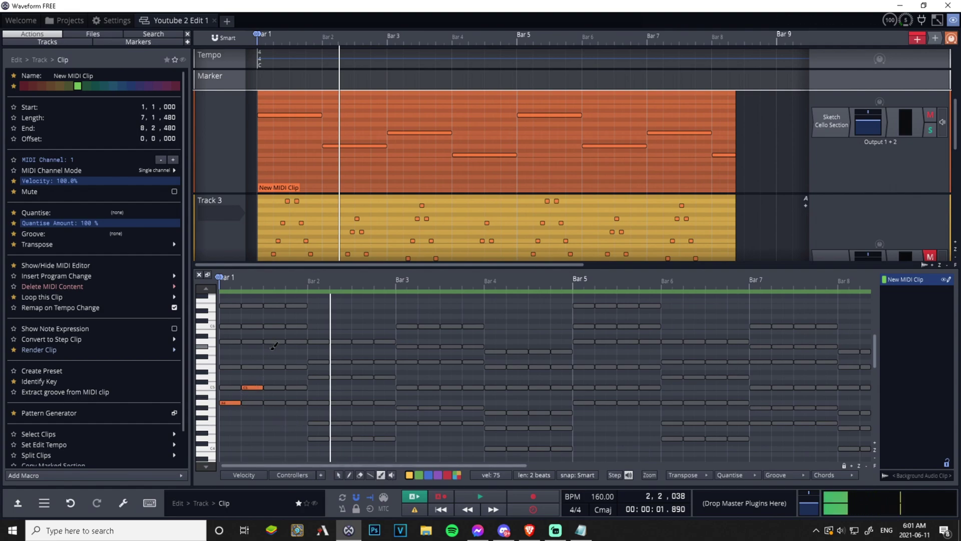
click(274, 367)
click(296, 342)
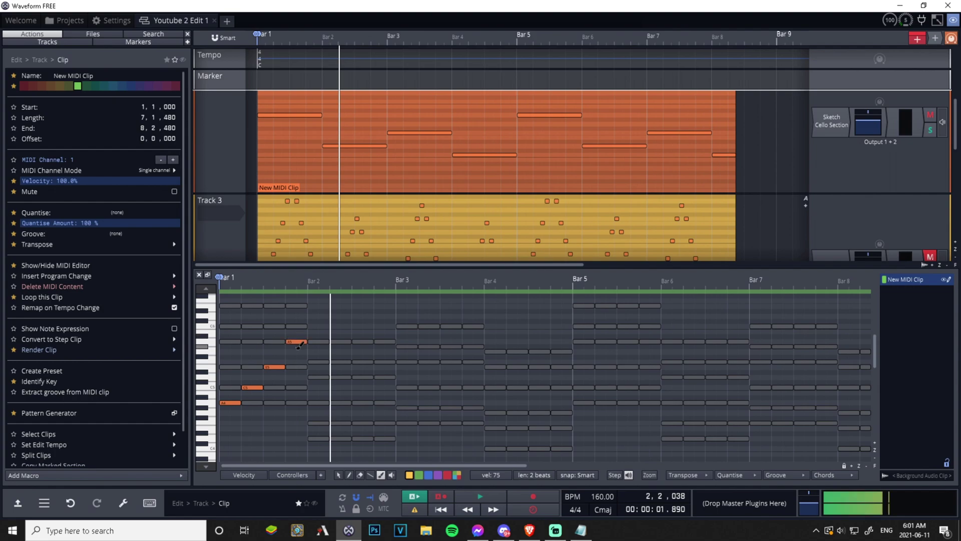
click(318, 361)
click(341, 376)
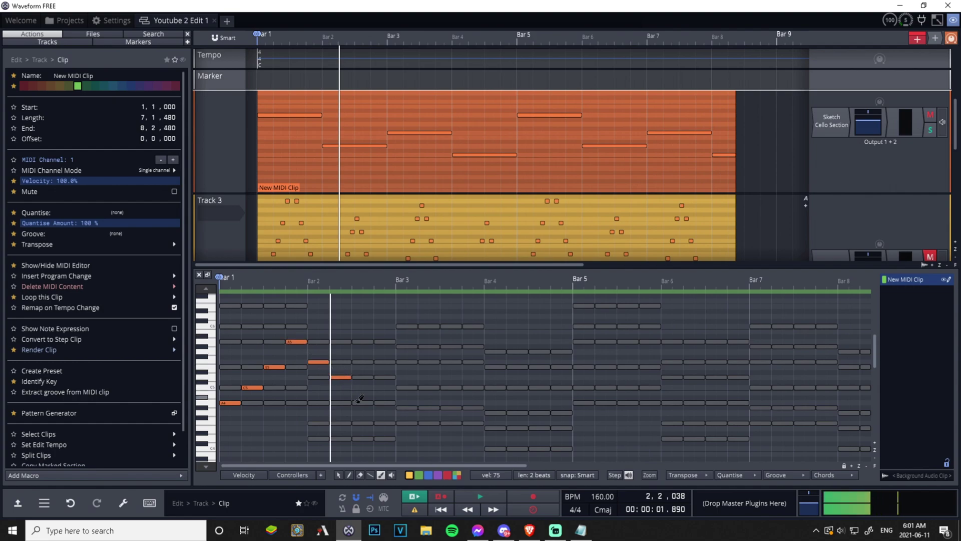
click(362, 403)
click(385, 423)
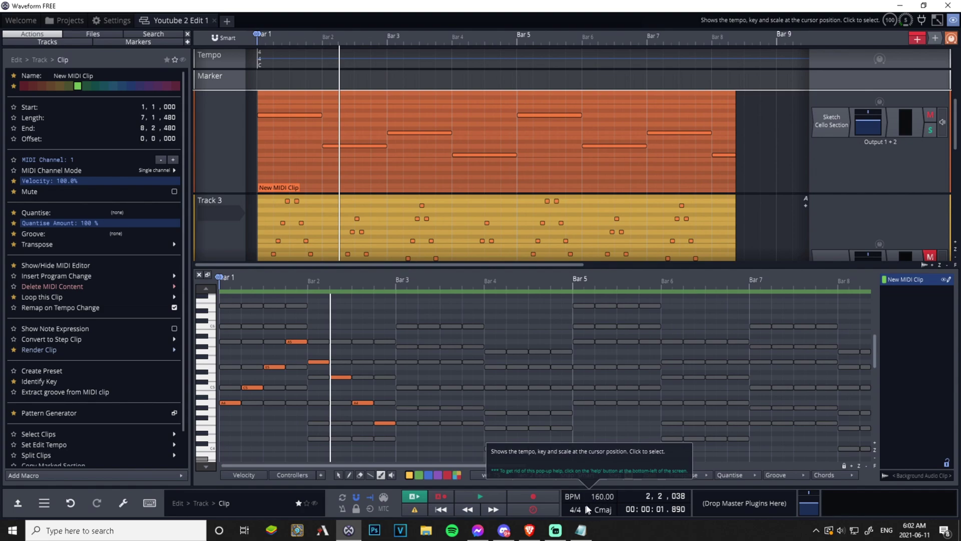
click(199, 274)
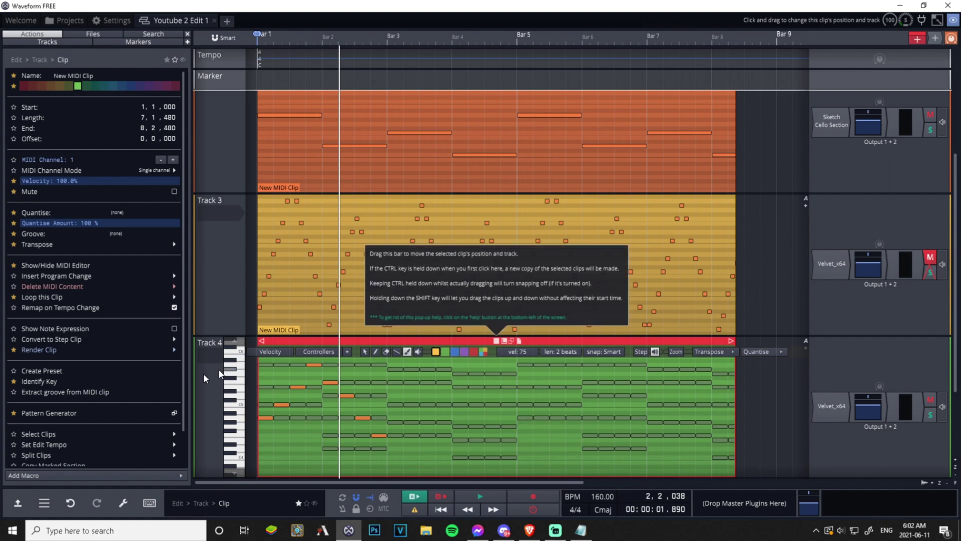
Step: Cycle the Pattern Generator note length through 1/8, 1/16, 1/32 and 1/64
click(65, 411)
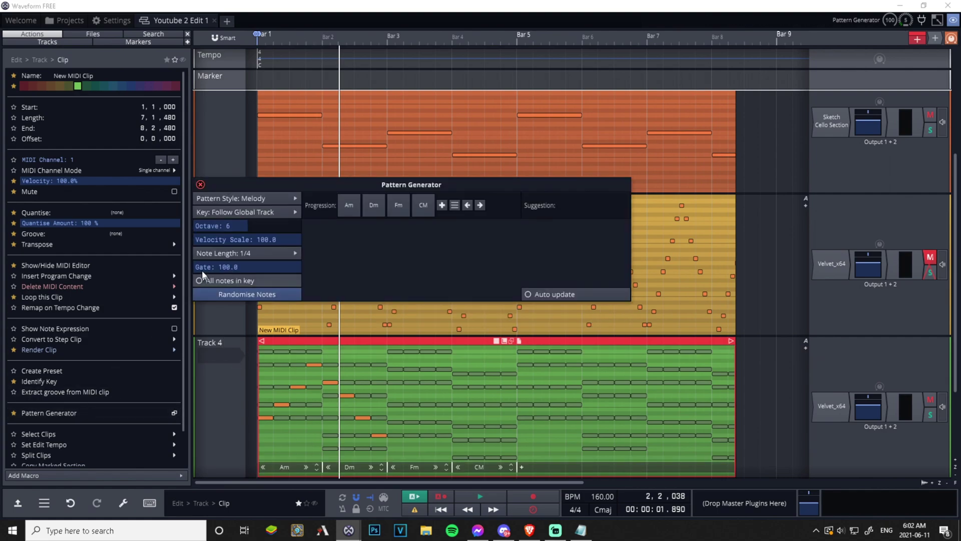
click(235, 254)
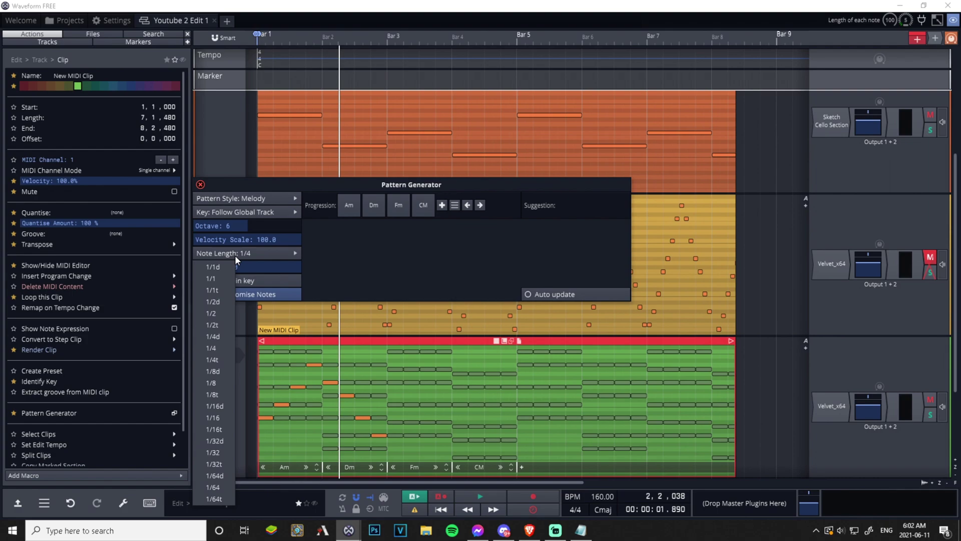
click(219, 381)
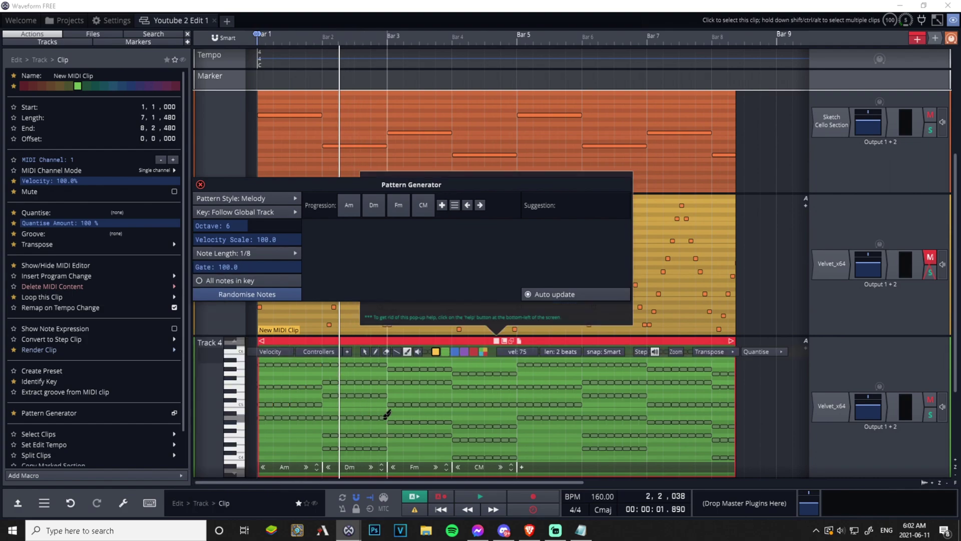
click(280, 254)
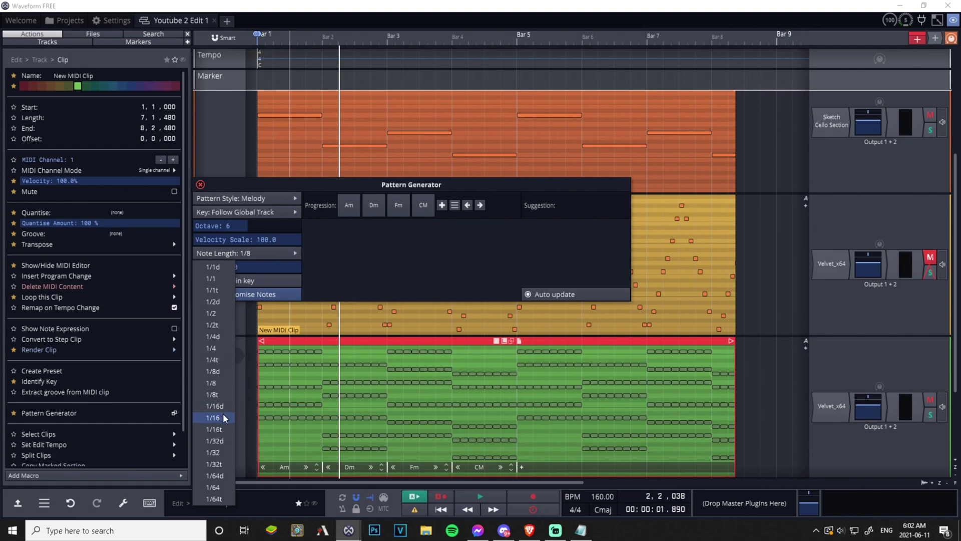
click(223, 415)
click(270, 254)
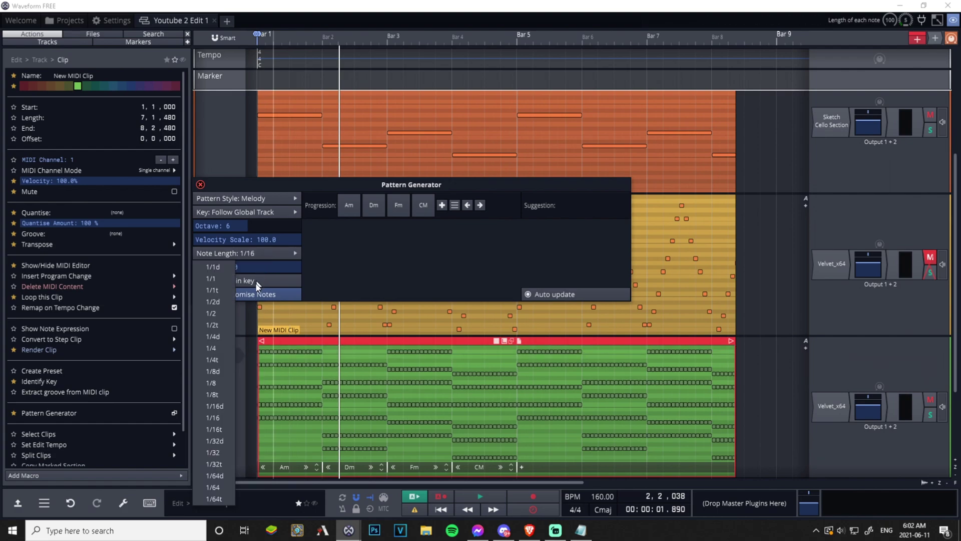
click(215, 454)
click(251, 255)
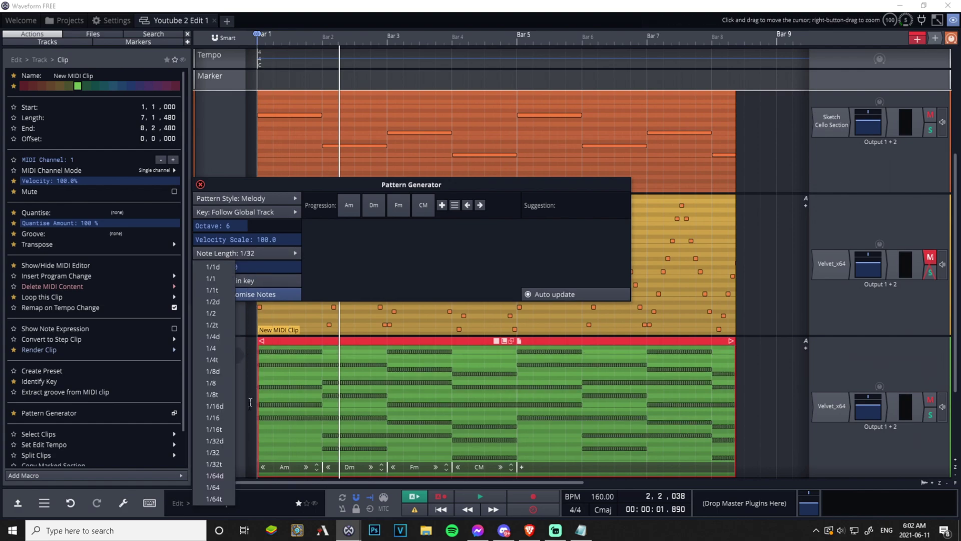
click(227, 484)
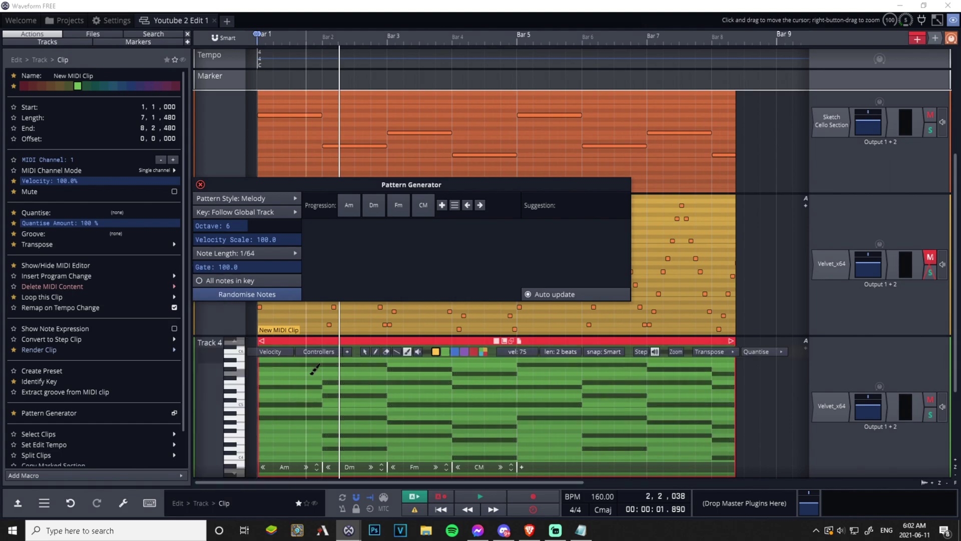
Step: Open the clip in the note editor and change note length to 1/32, then 1/8
double_click(332, 338)
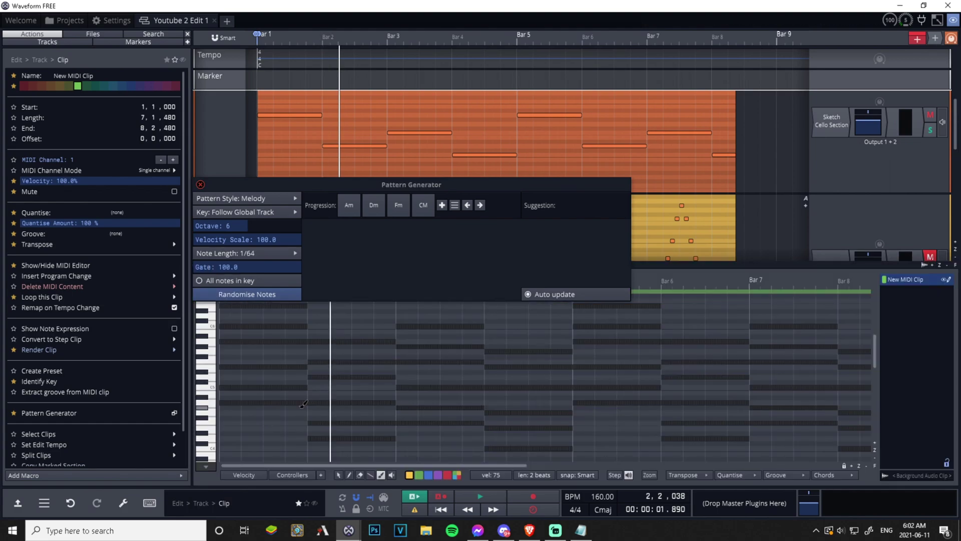
click(270, 252)
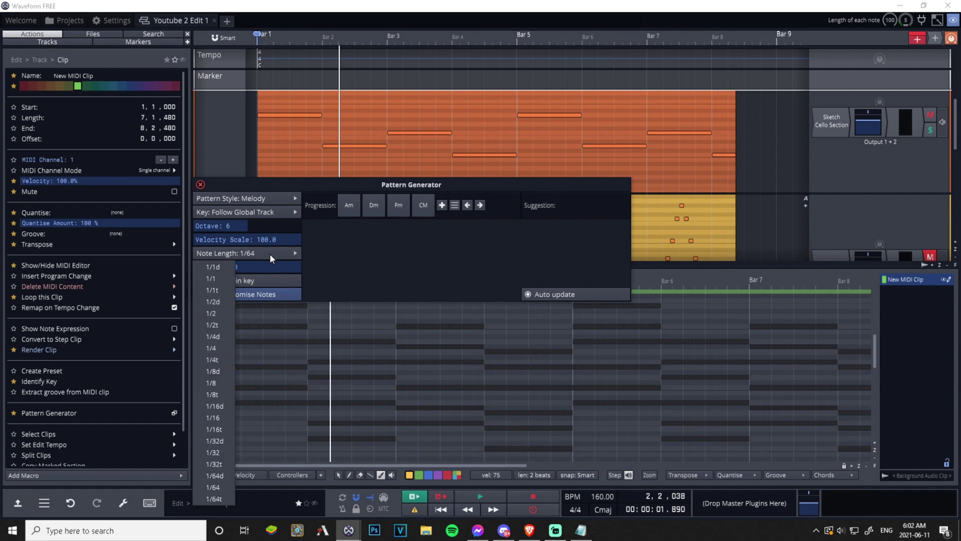
click(223, 448)
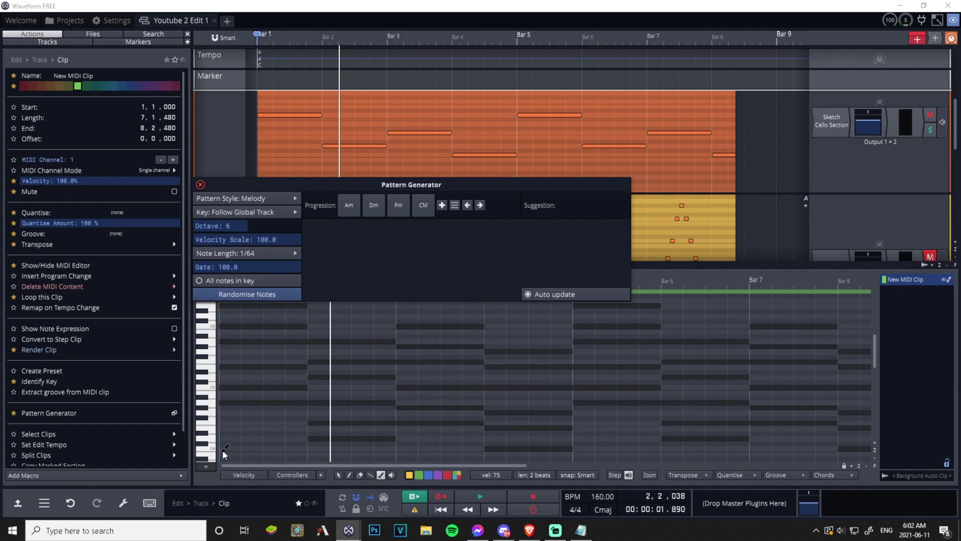
click(299, 254)
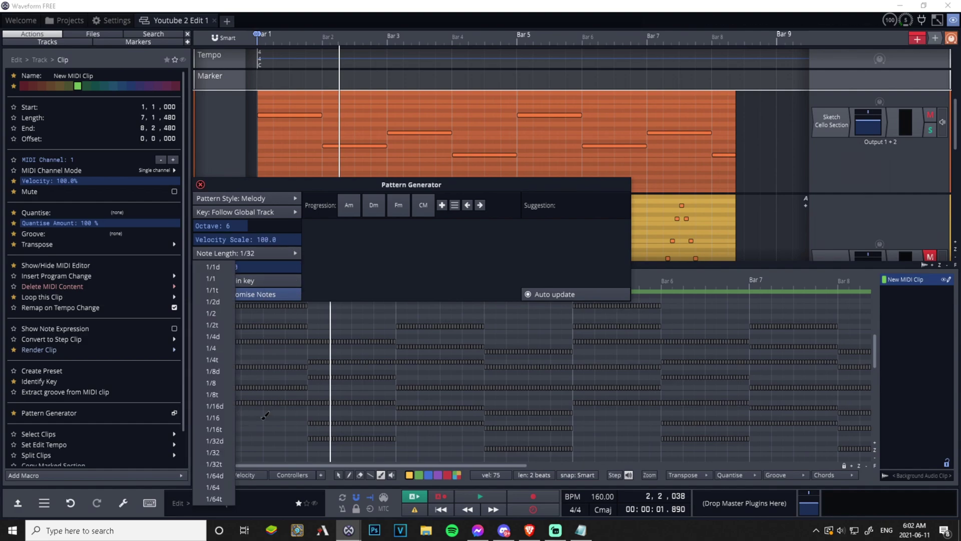
click(216, 384)
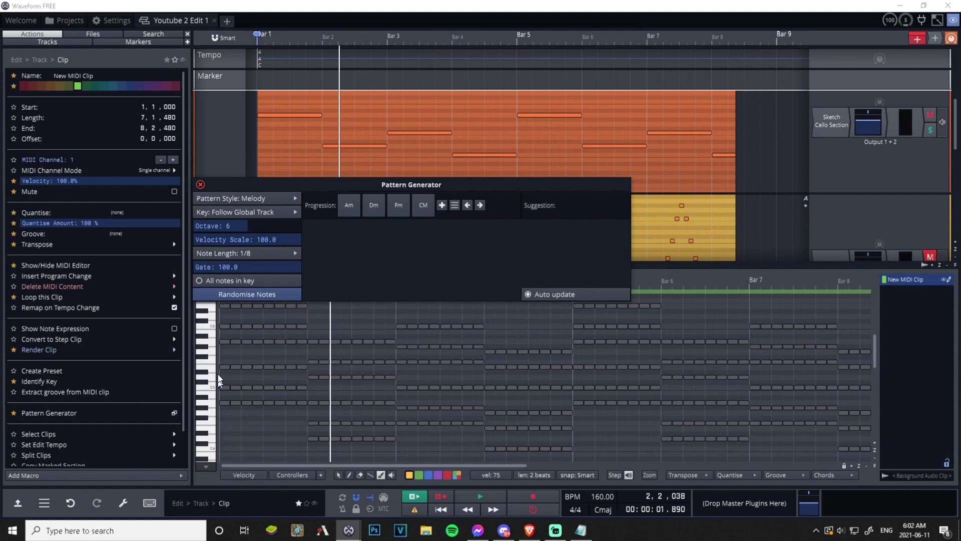
Step: Close the Pattern Generator and draw three short rising notes in bar 1
click(200, 184)
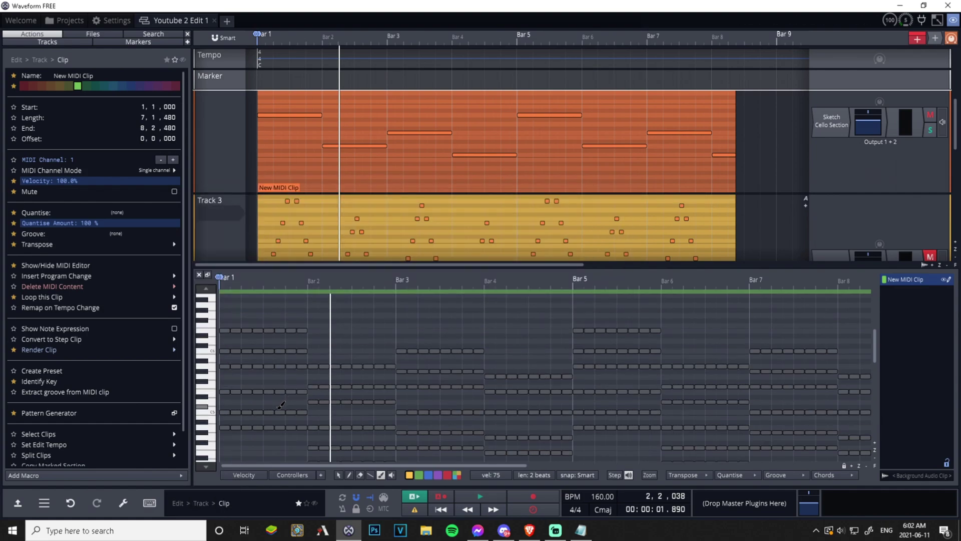
click(225, 427)
click(236, 412)
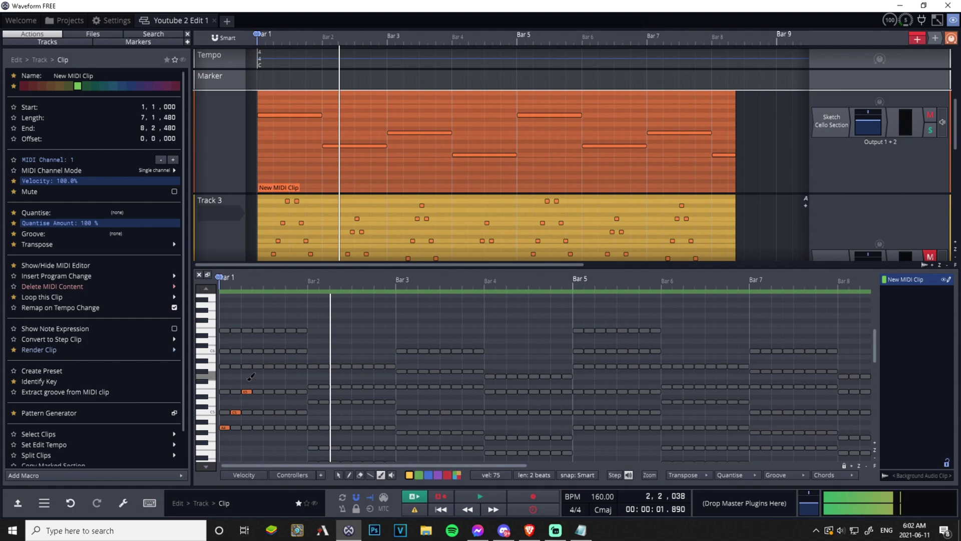
click(256, 366)
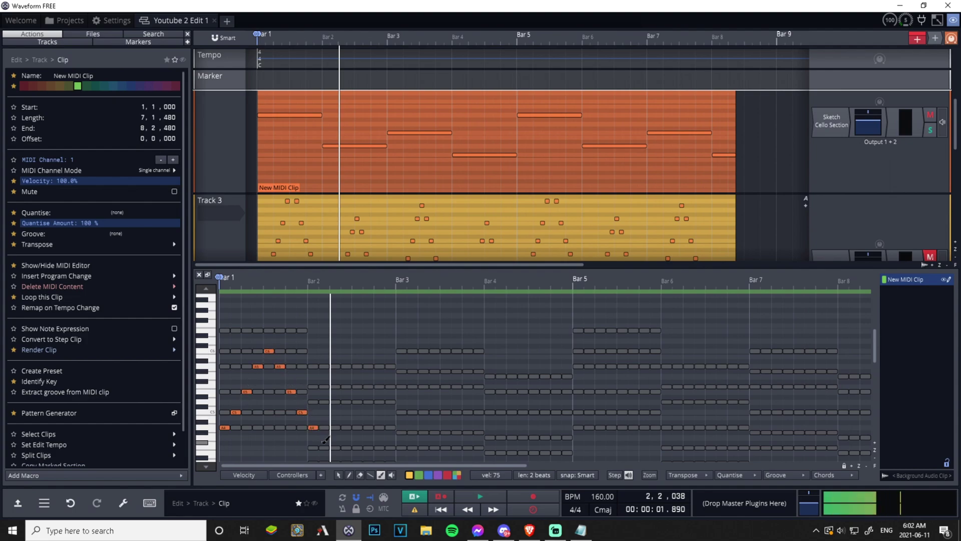
scroll(336, 445, down, 1)
Step: Draw a run of short notes across bars 2 and 3 of the melody
click(346, 422)
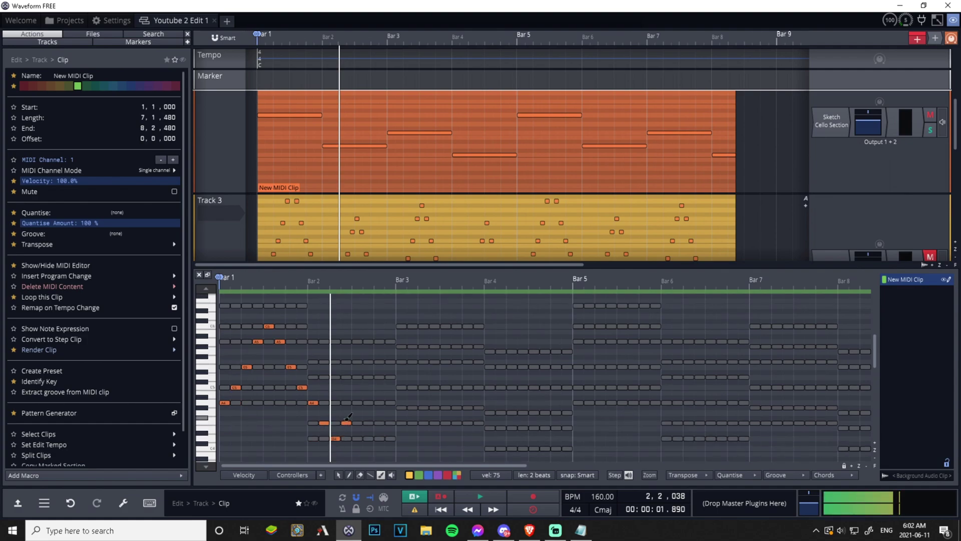
click(366, 377)
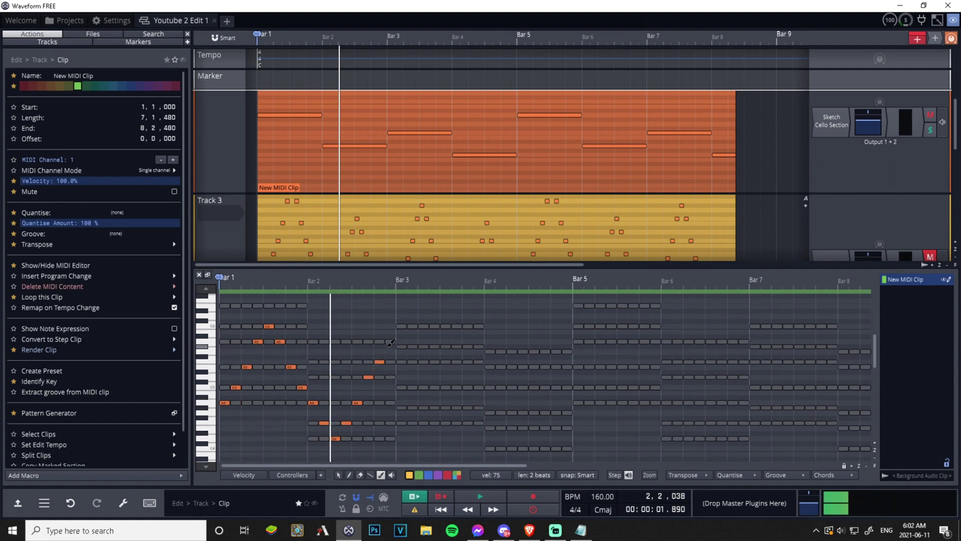
click(401, 361)
click(412, 387)
click(423, 408)
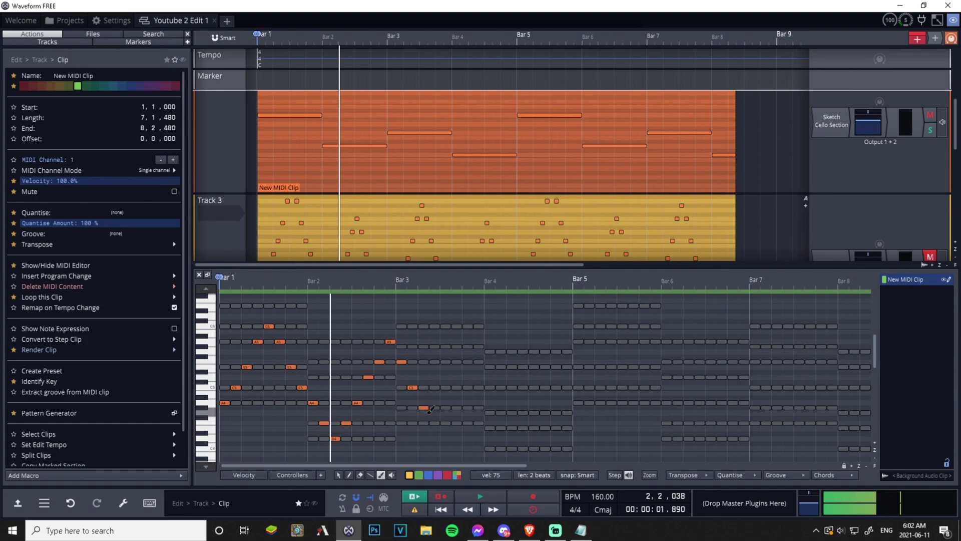
click(456, 387)
click(467, 362)
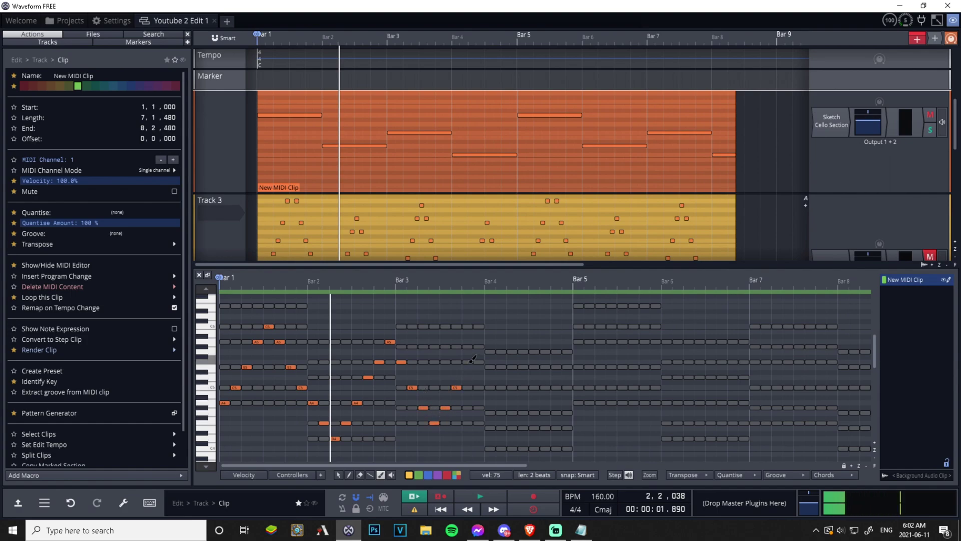
click(478, 346)
Step: Play the melody from the start to hear the new notes
click(439, 509)
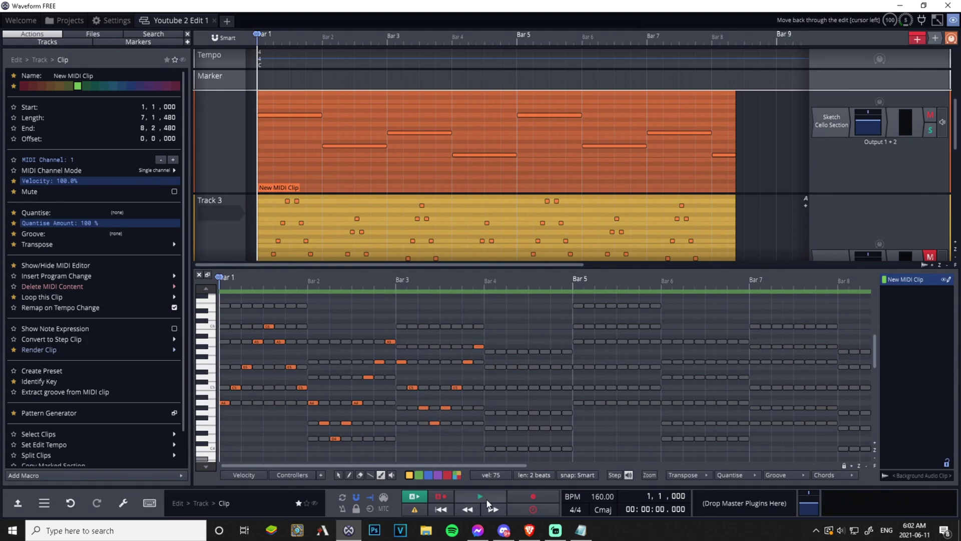
click(481, 496)
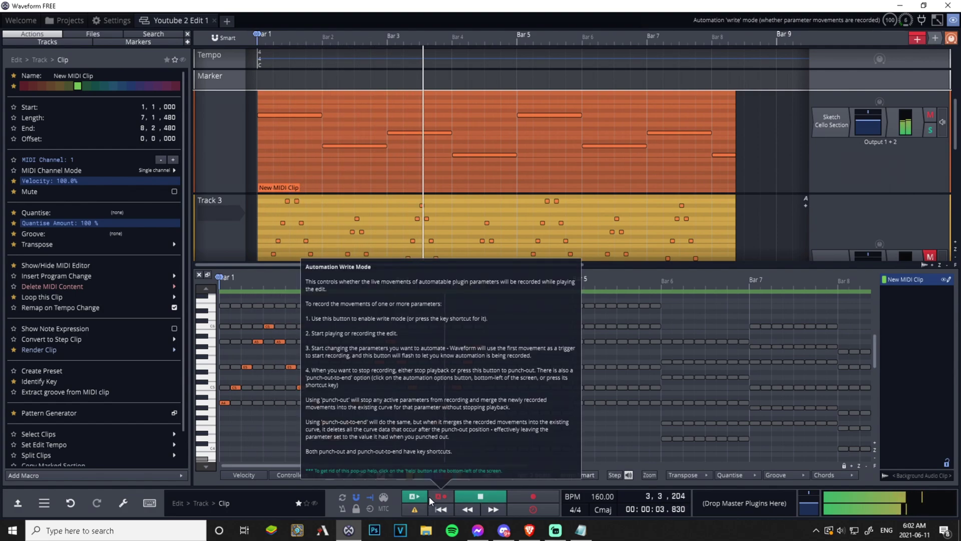
click(472, 493)
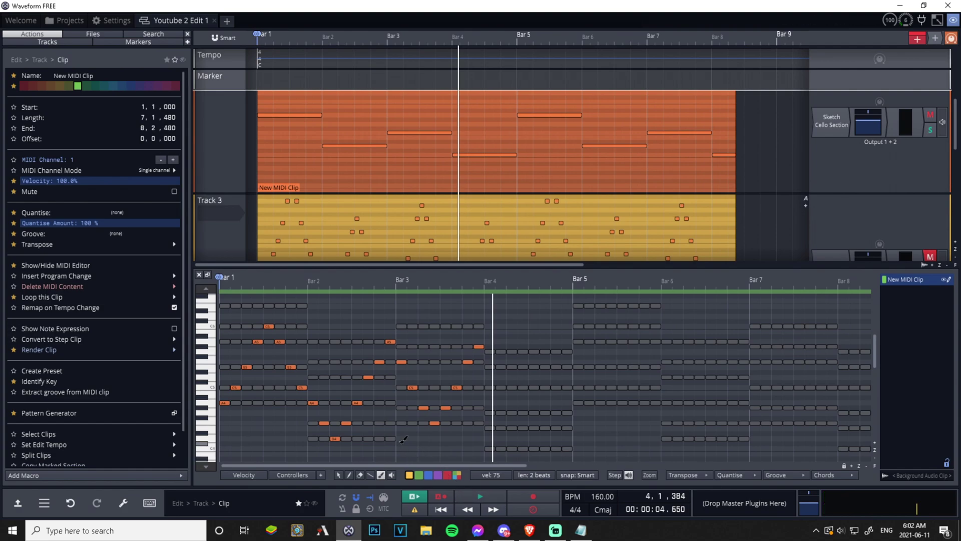
Step: Draw six short repeated notes along the top E6 row in bar 1
click(235, 305)
click(247, 306)
click(258, 305)
click(269, 305)
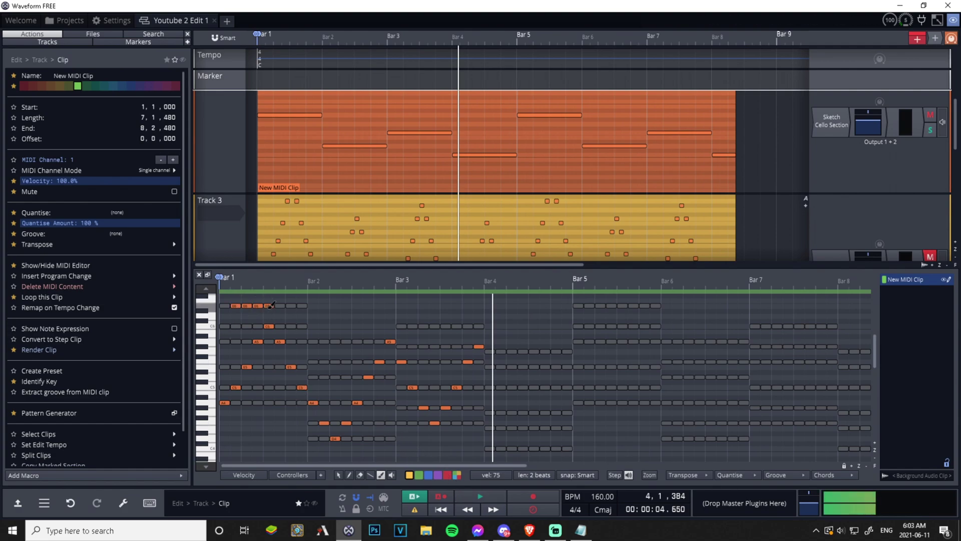
click(279, 305)
click(291, 305)
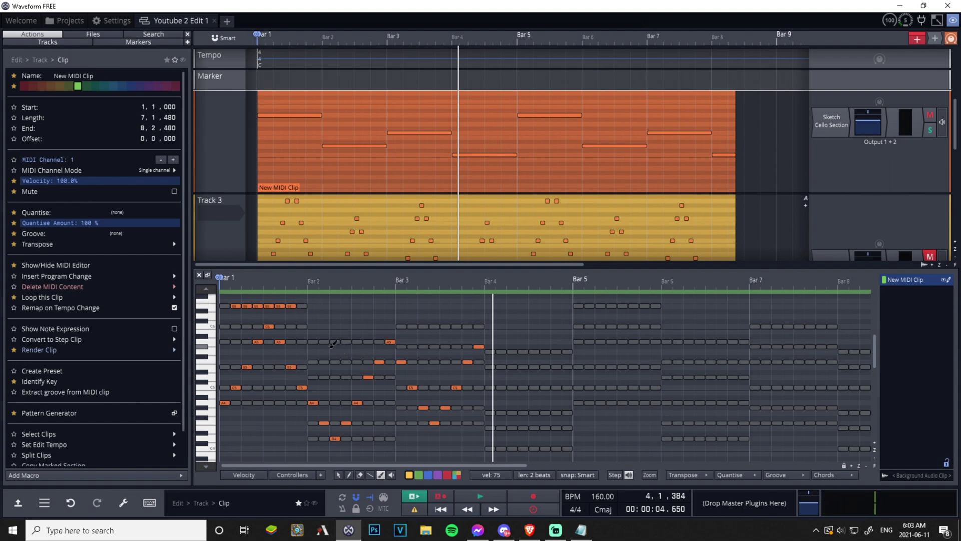
Step: Draw a row of five short repeated A5 notes in bar 2
click(323, 341)
click(335, 342)
click(345, 342)
click(356, 341)
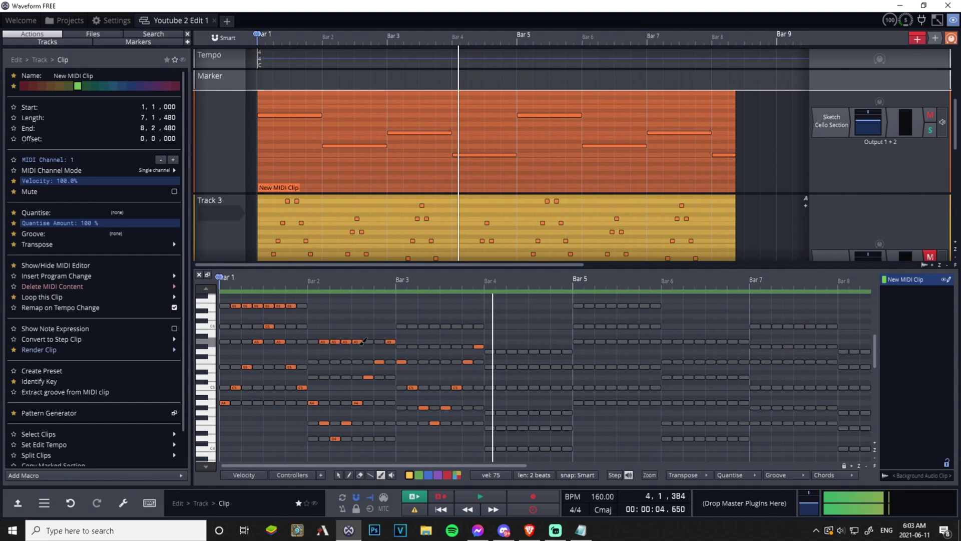
click(367, 342)
Step: Draw a higher row of six short repeated C6 notes in bar 3
click(412, 326)
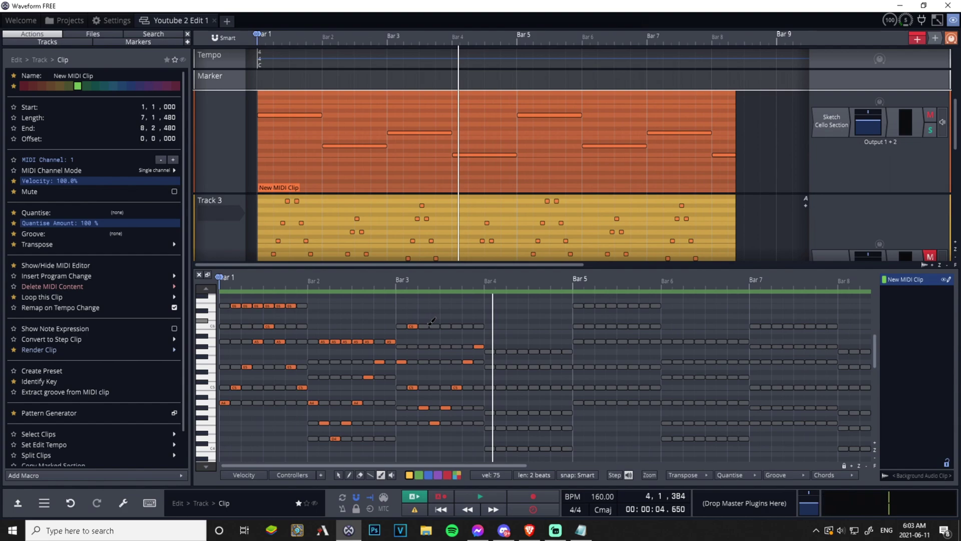
click(423, 326)
click(434, 326)
click(445, 326)
click(456, 326)
click(467, 326)
Step: Play the new note rows from the start, then switch to the select tool
click(442, 509)
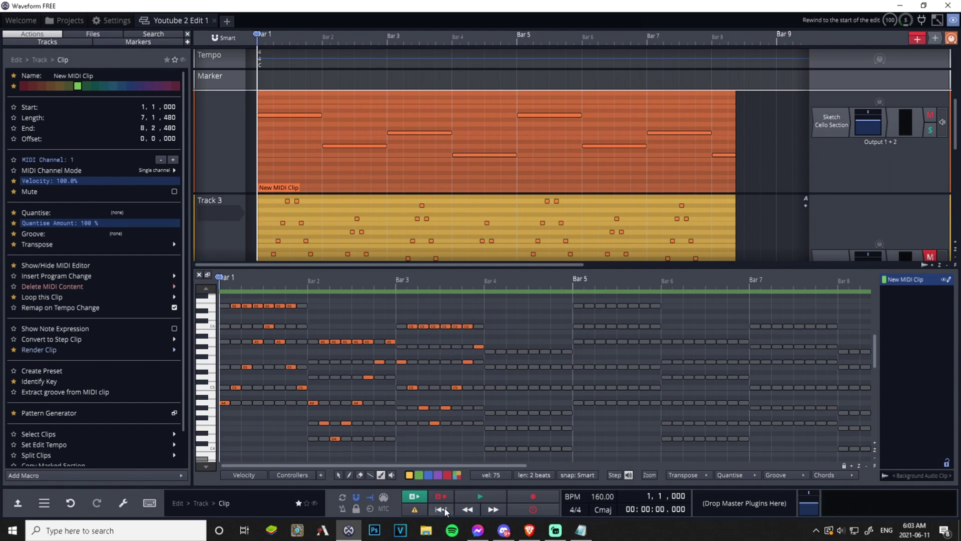
click(477, 497)
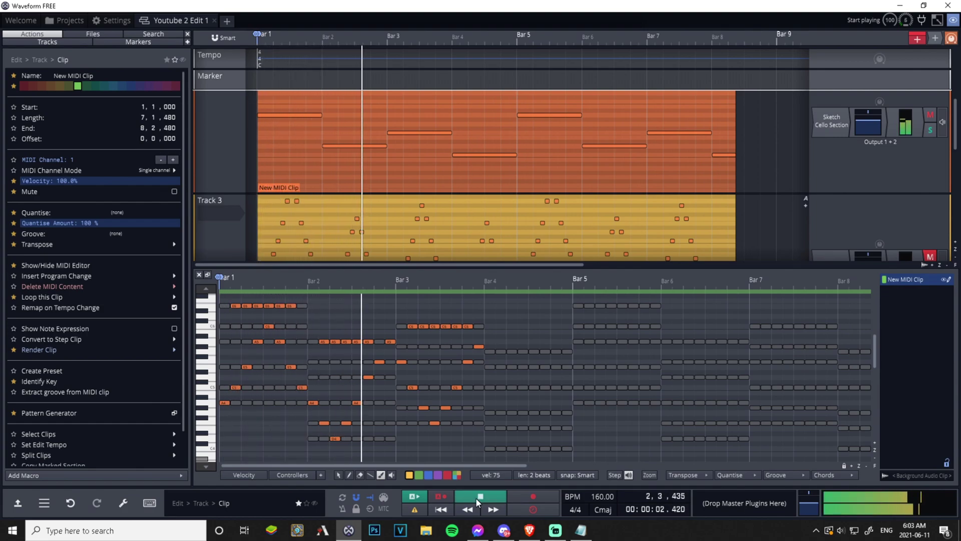
click(475, 498)
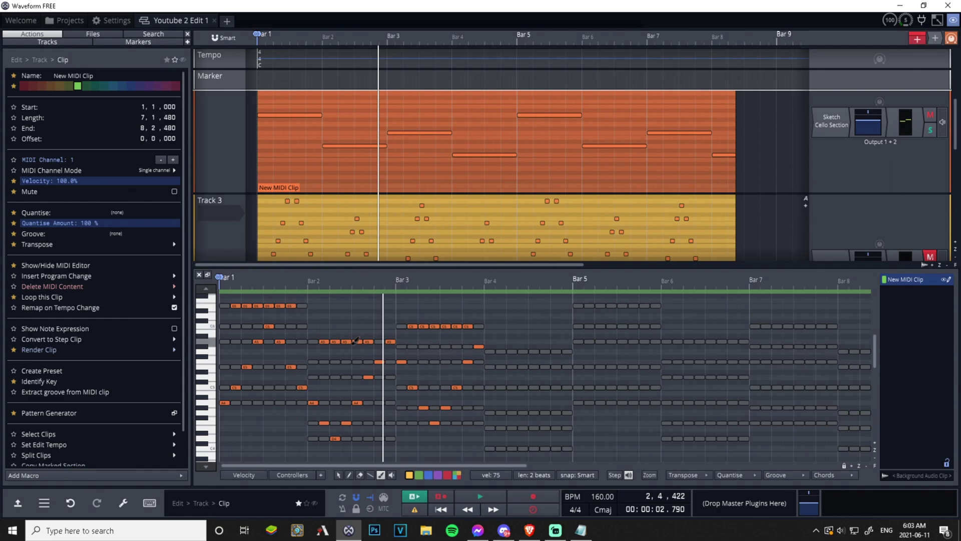
click(339, 474)
Step: Join the bar-2 A5 notes and bar-3 C6 notes into single long notes, then play back
drag(248, 304, 289, 310)
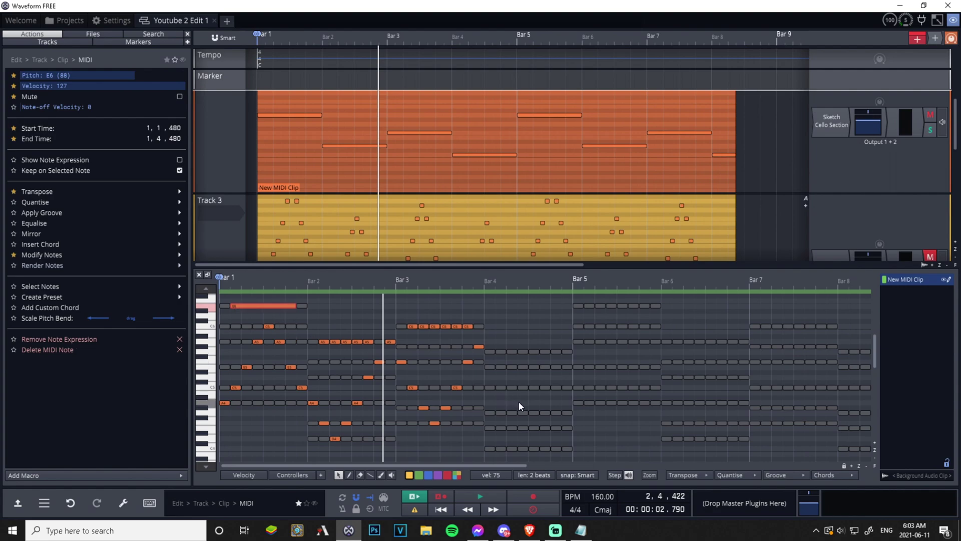
click(326, 328)
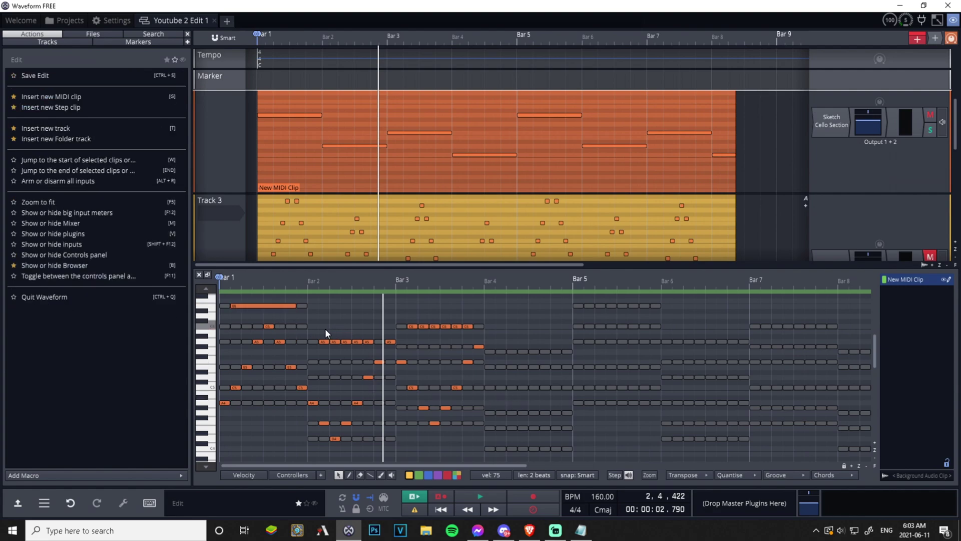
drag(352, 349, 371, 348)
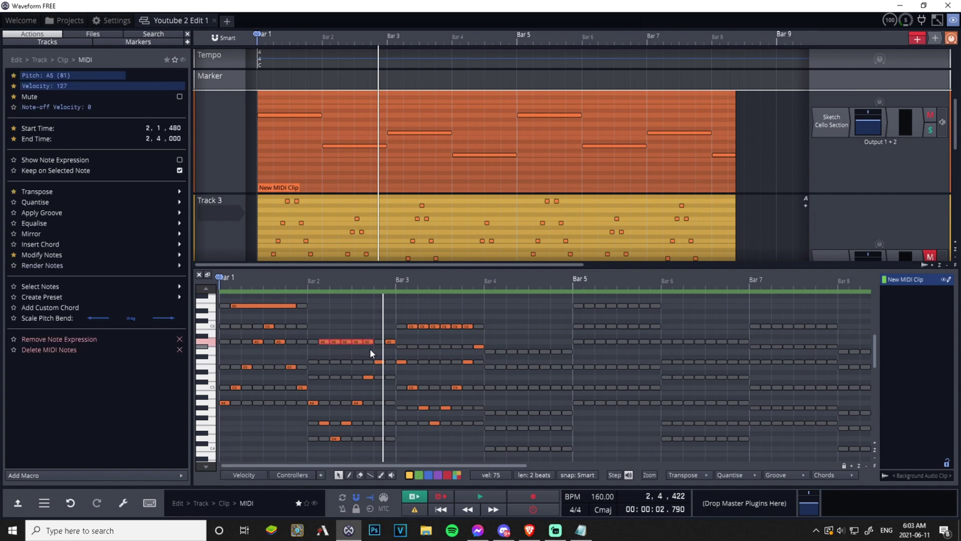
key(ctrl+j)
drag(414, 316, 467, 334)
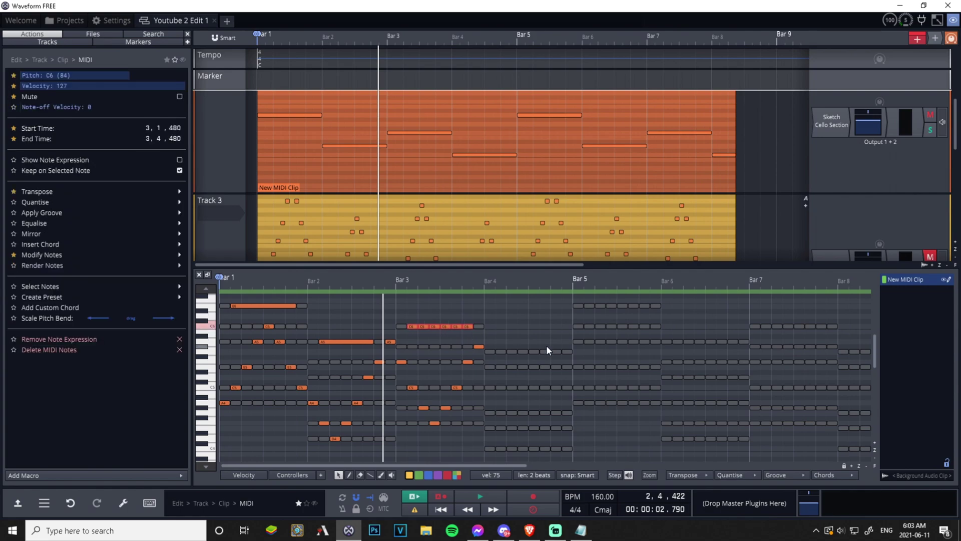
key(ctrl+j)
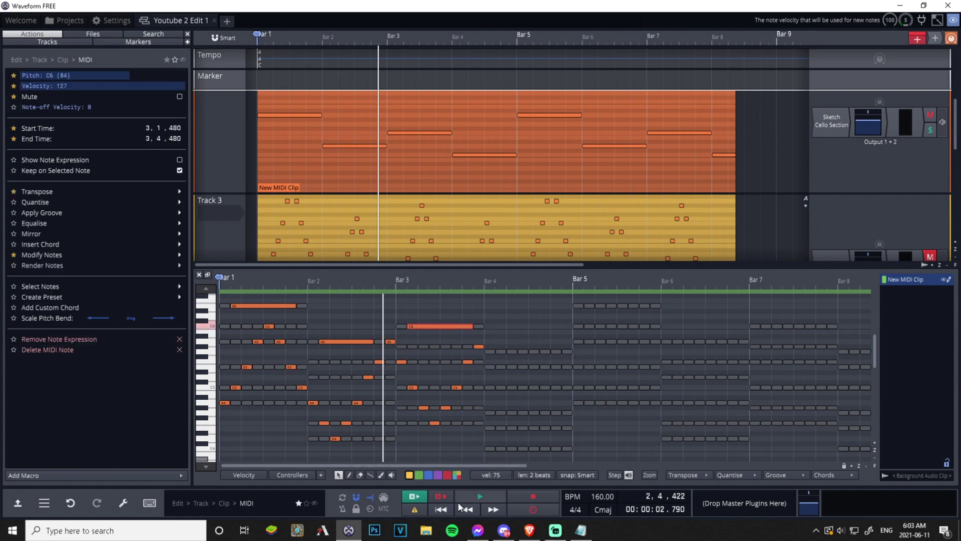
click(440, 509)
click(473, 496)
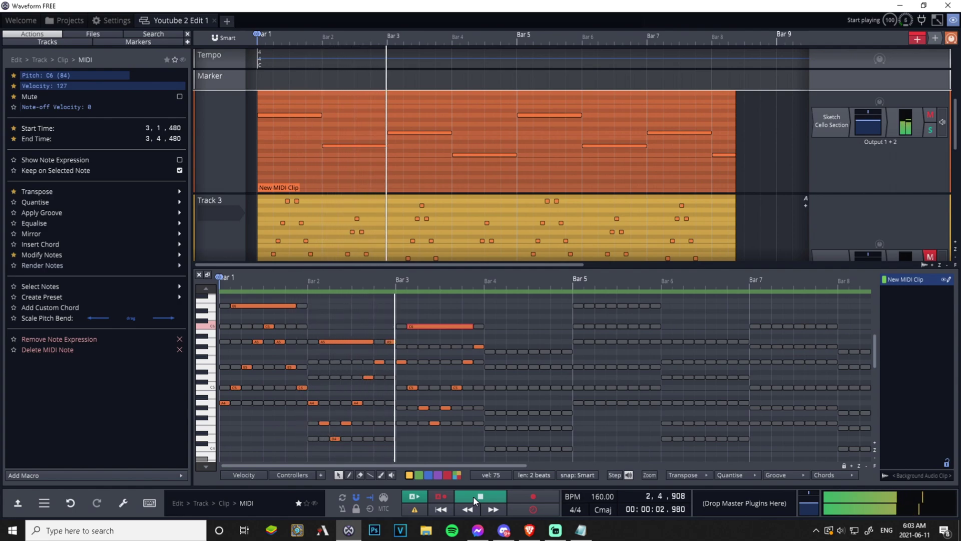
click(473, 496)
Step: Chop the long E6, A5 and C6 notes into runs of short repeated notes
click(264, 305)
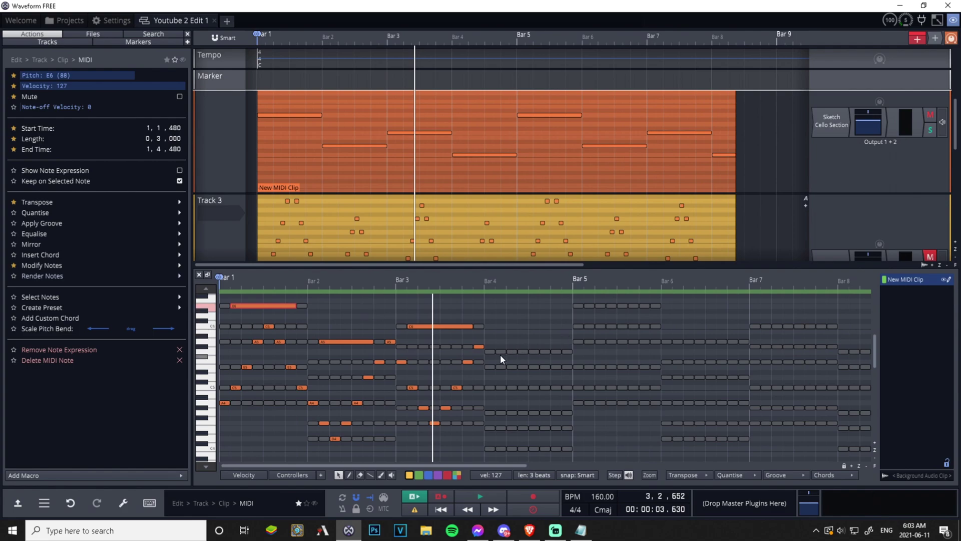
key(s)
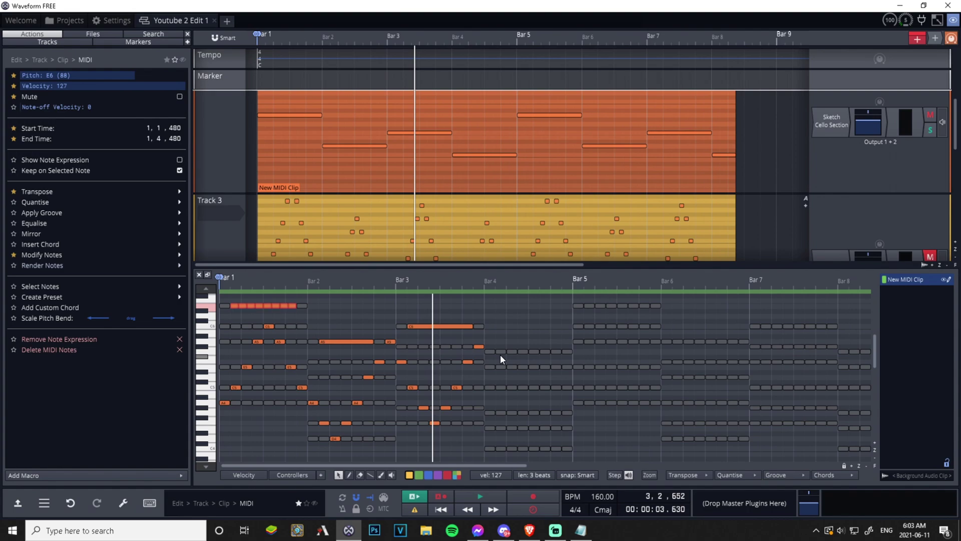
click(344, 342)
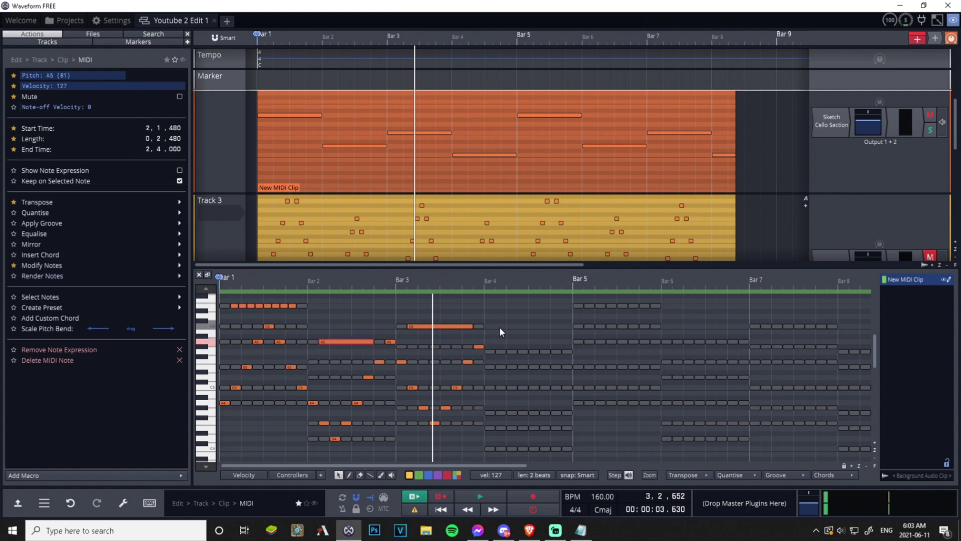
key(s)
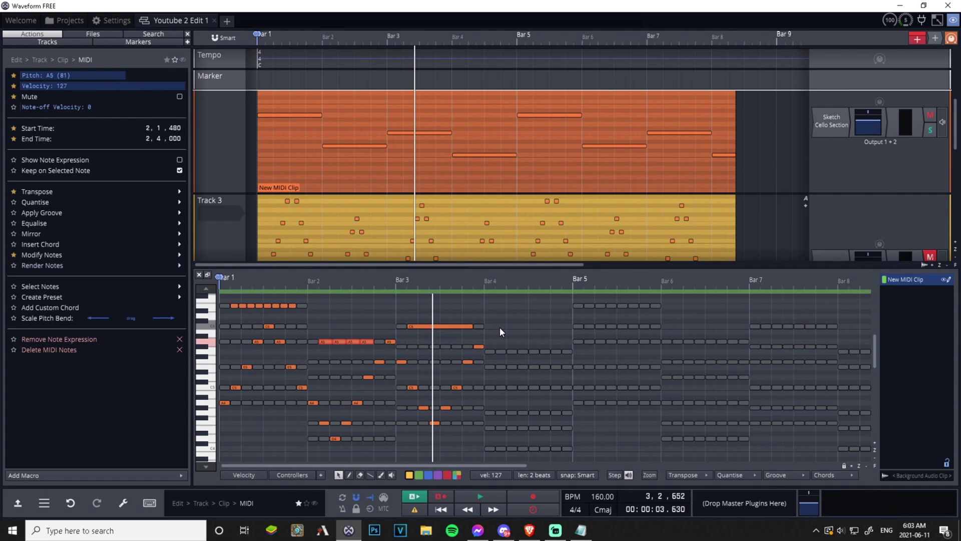
click(428, 326)
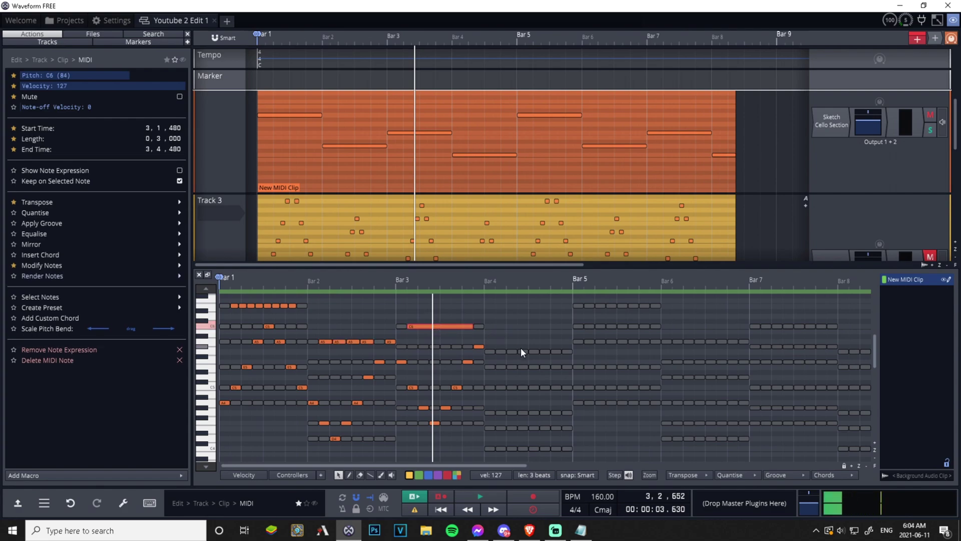
key(s)
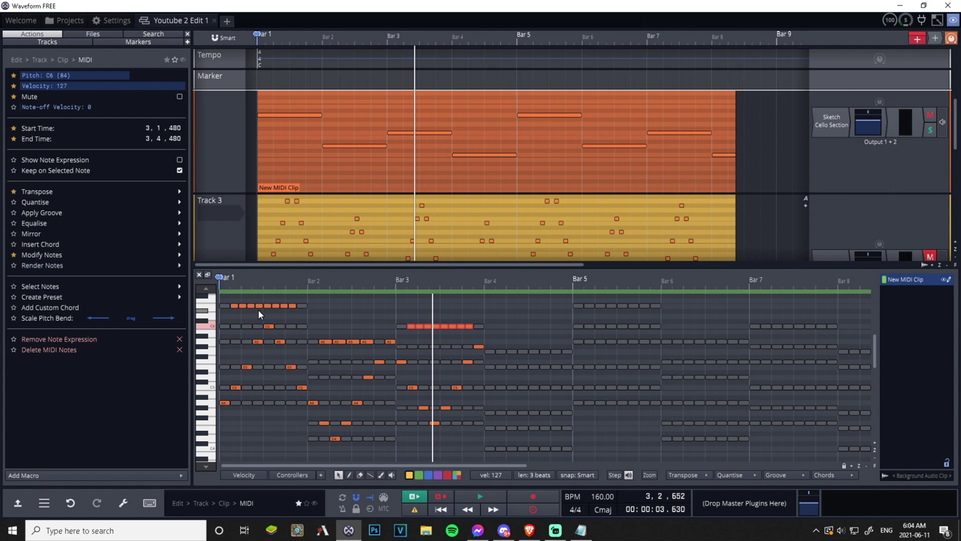
Step: Close the docked note editor and move the bar-4 G2 note up to C3, slightly later
click(200, 275)
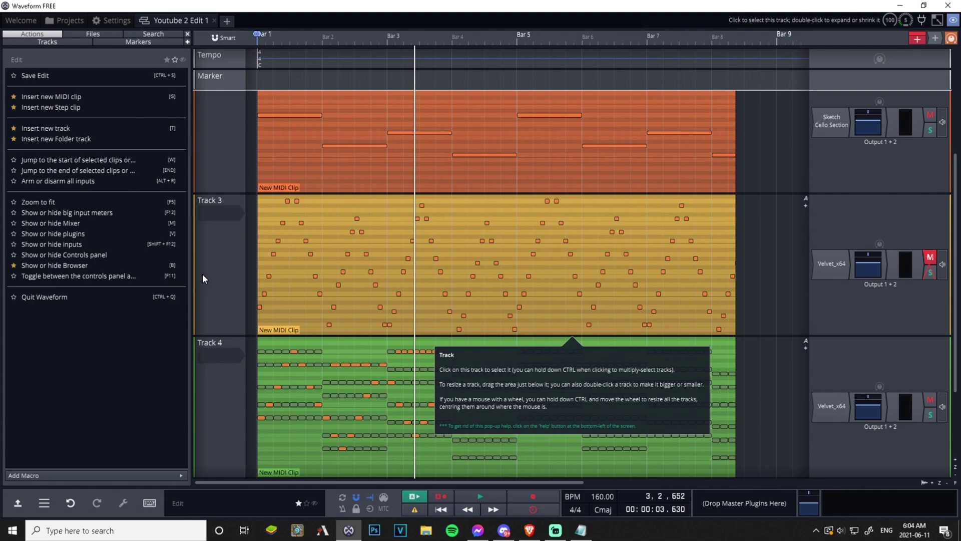
click(460, 330)
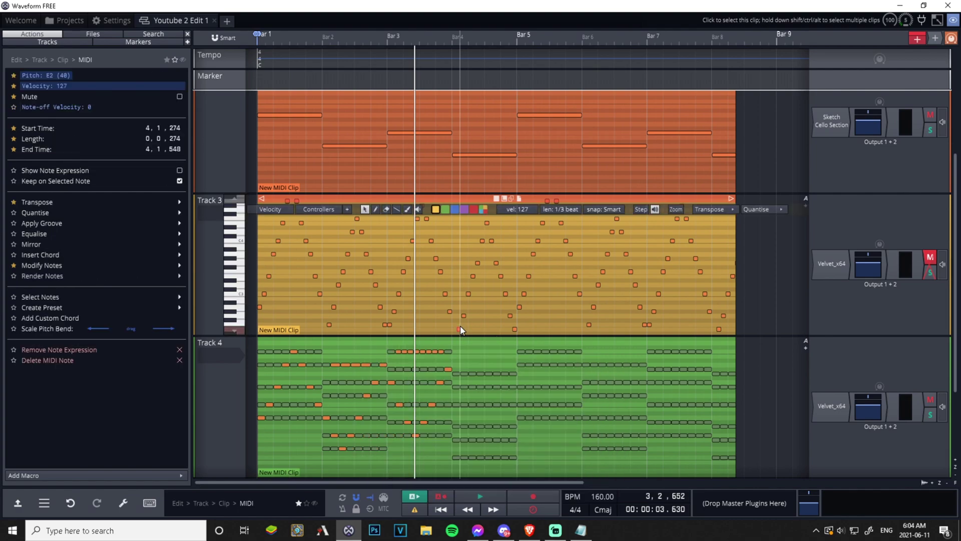
drag(464, 312, 468, 296)
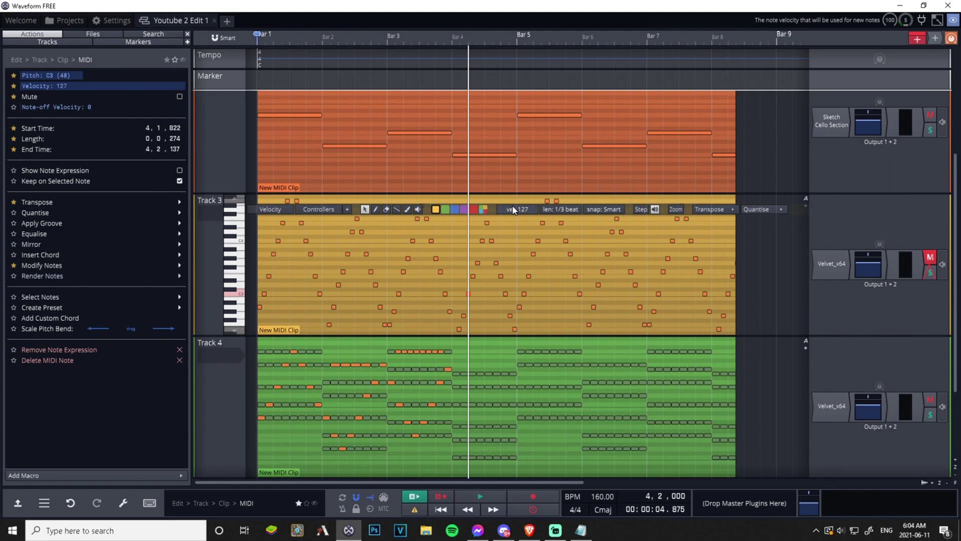
Step: Check the other bar-4 G3, C4 and E3 notes, then bring up Track 3's Velvet_x64 plugin options
click(478, 262)
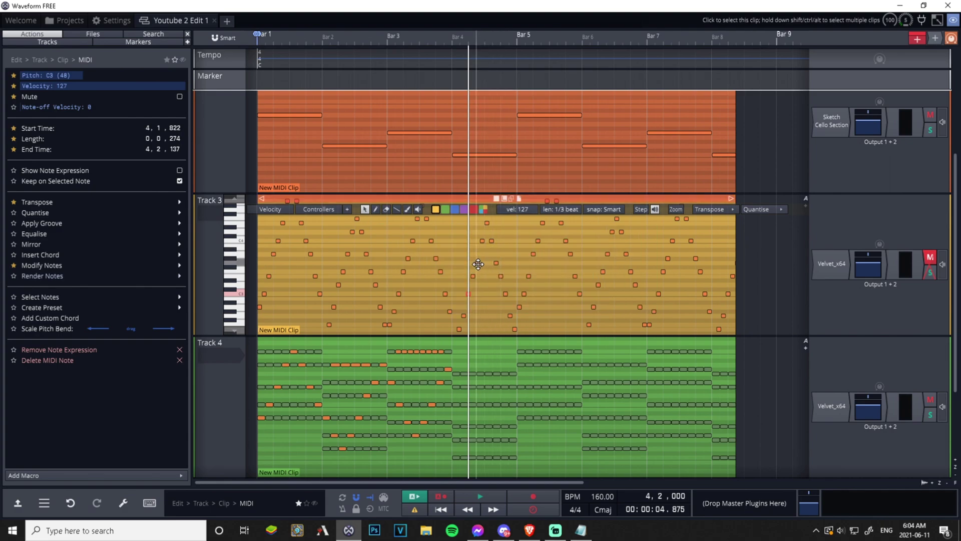
click(482, 242)
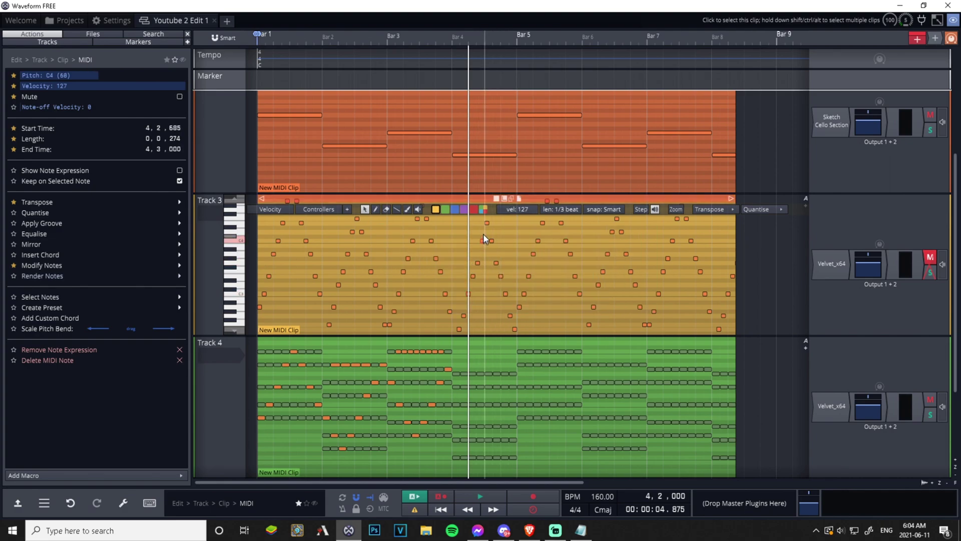
click(496, 263)
click(500, 275)
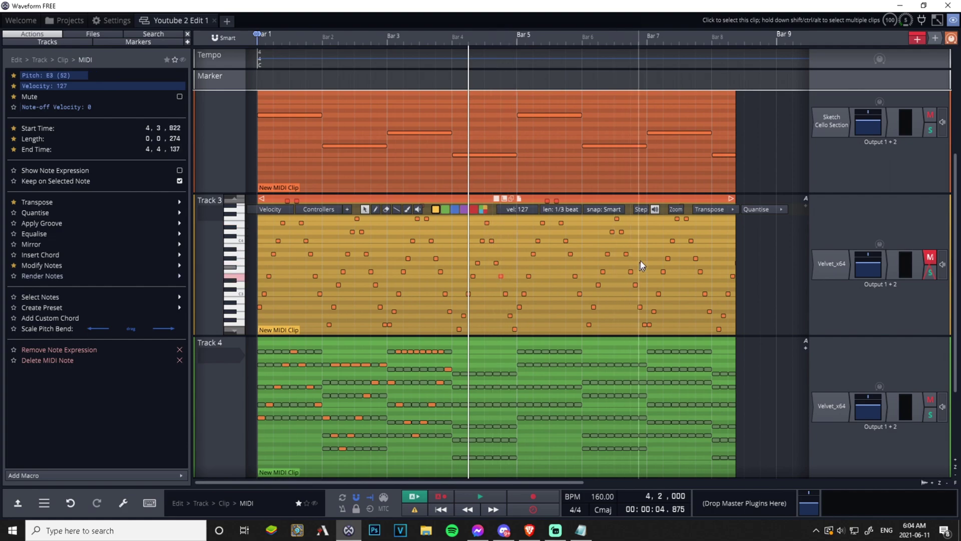
click(590, 175)
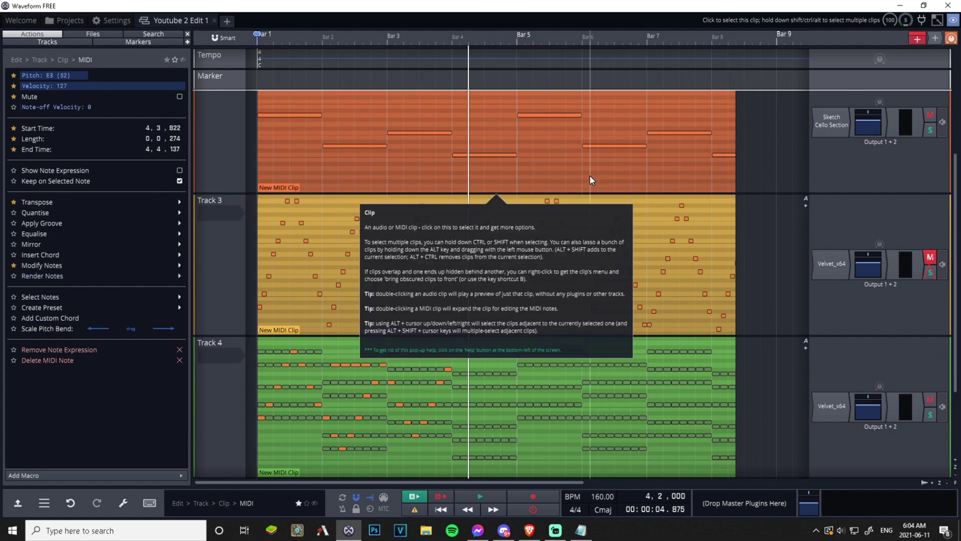
scroll(769, 220, up, 3)
scroll(874, 240, up, 3)
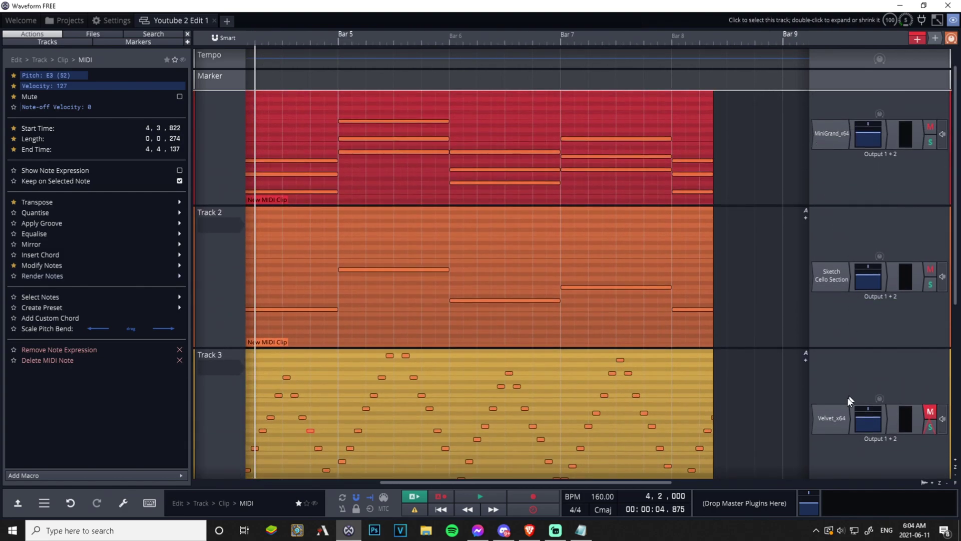
right_click(823, 414)
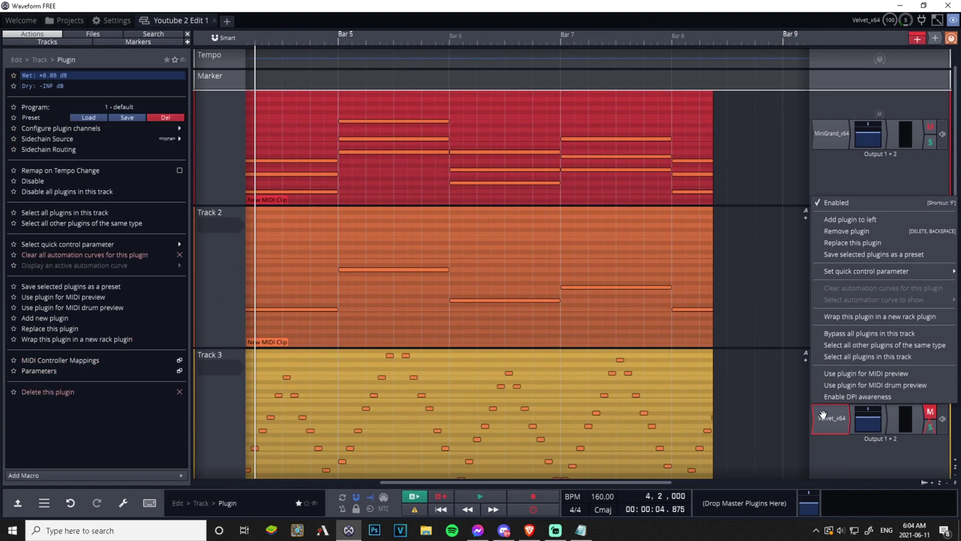
Step: Replace Track 3's Velvet_x64 with AIR Music Technology's MiniGrand_x64 and close its window
click(842, 243)
mouse_move(787, 142)
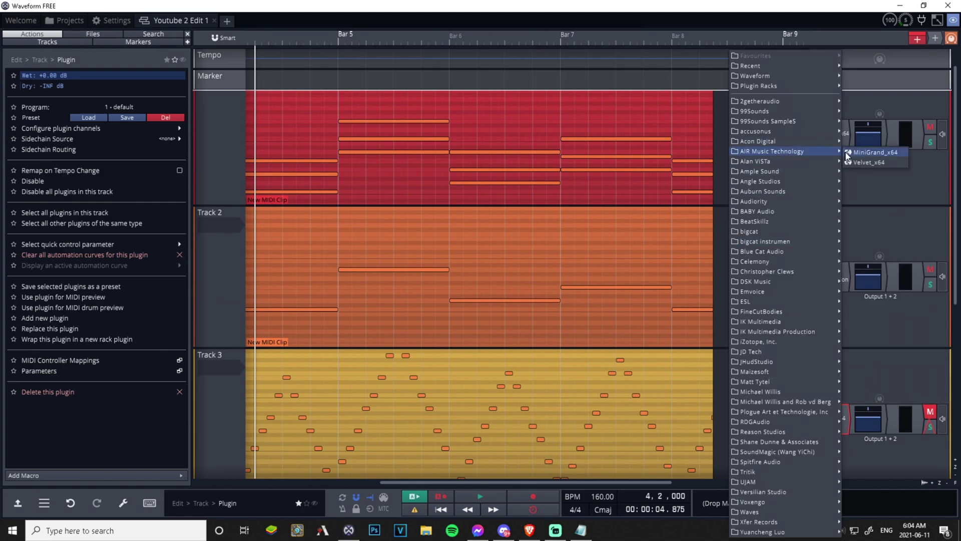
click(845, 155)
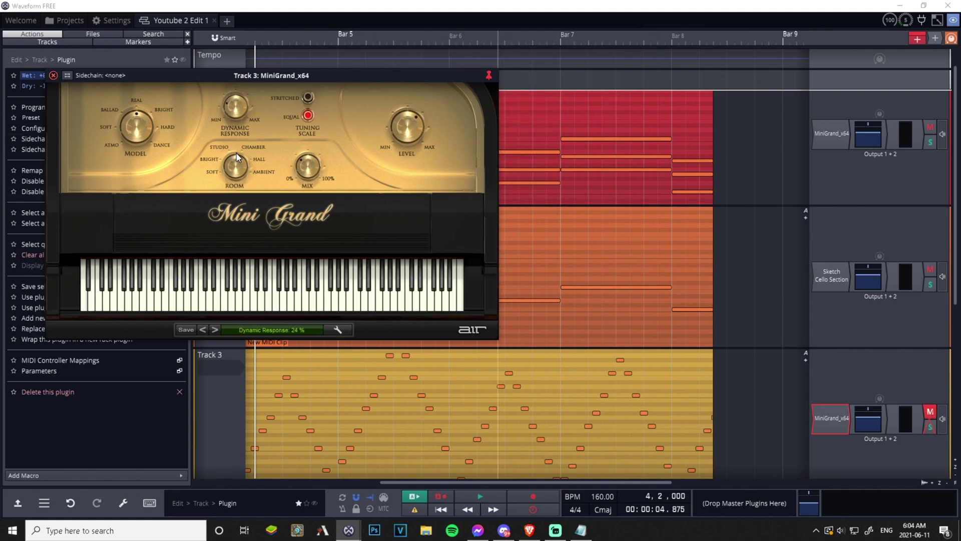
click(53, 75)
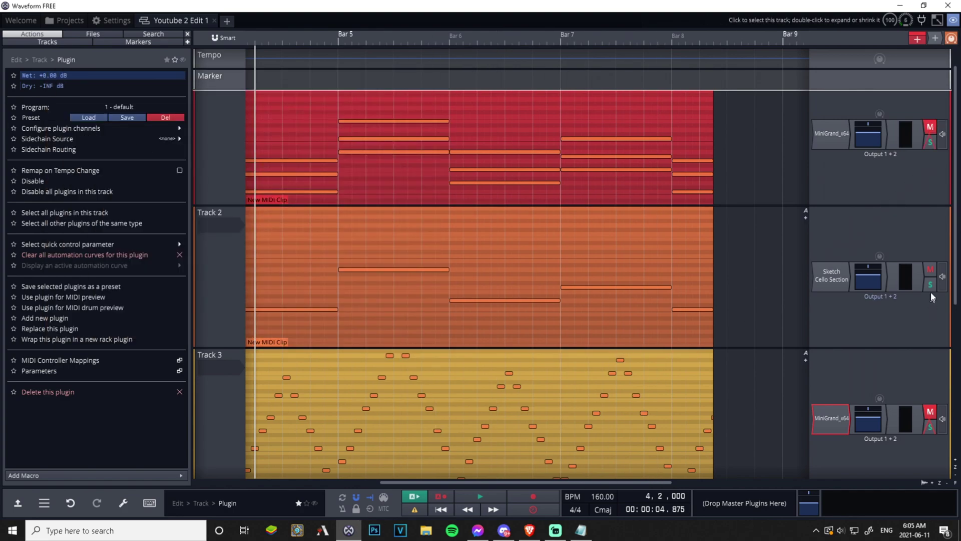
Step: Mute Track 2 and play the arrangement briefly from the start
click(930, 269)
click(440, 509)
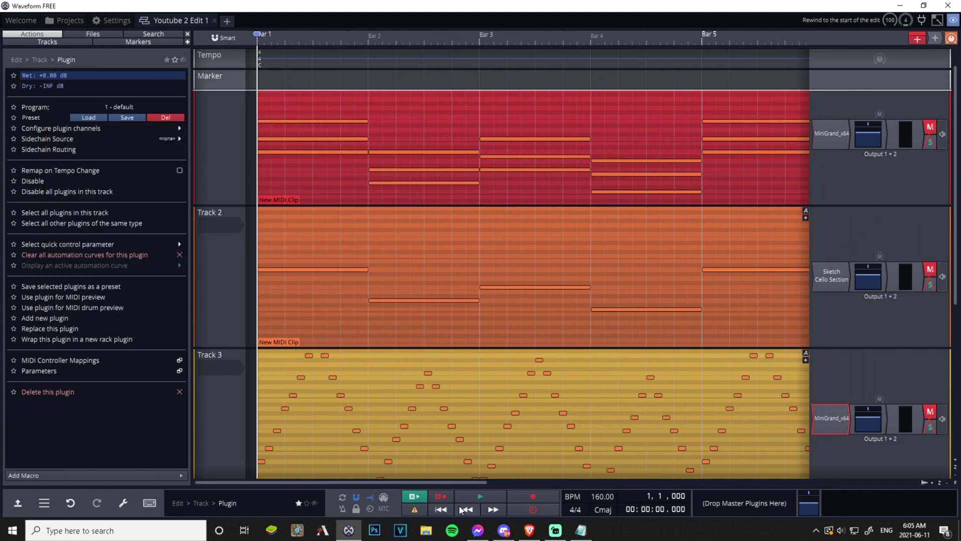
click(476, 500)
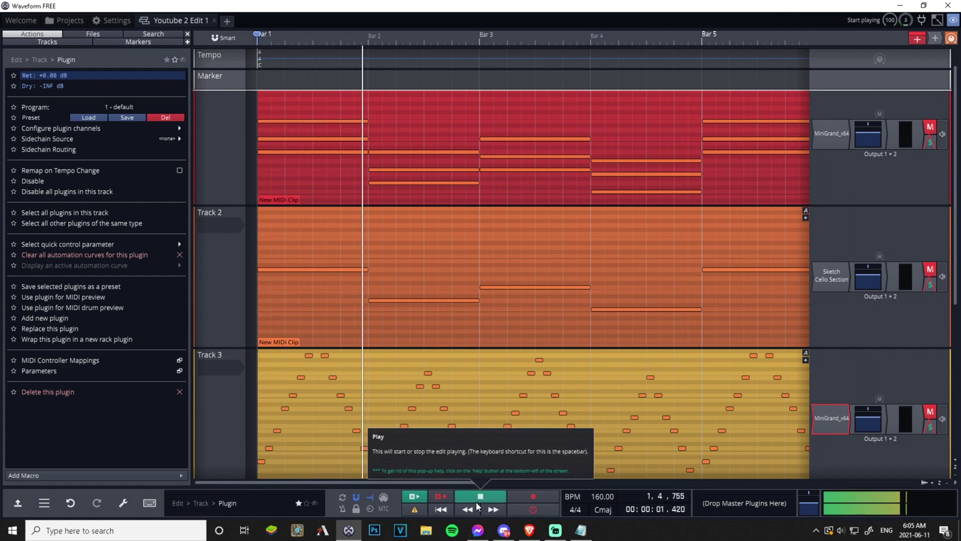
click(475, 501)
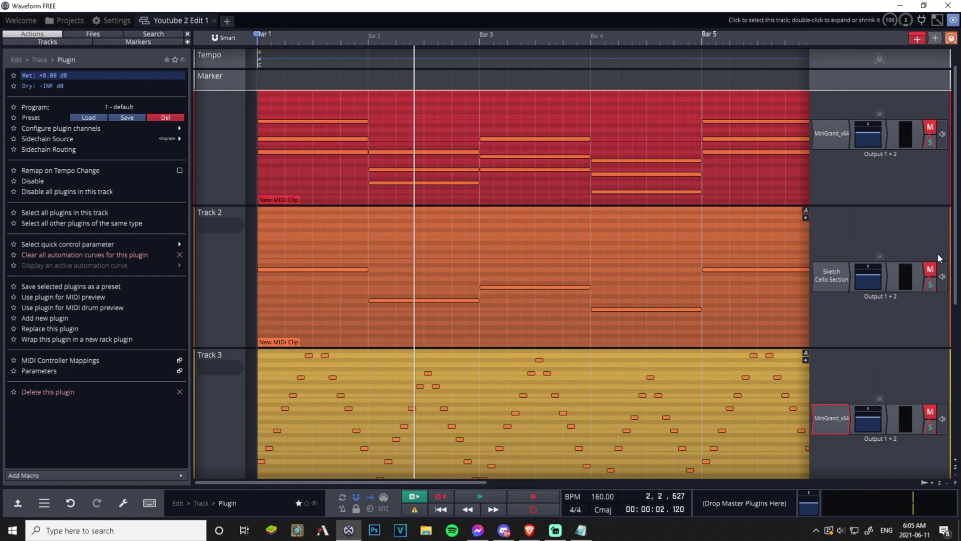
Step: Mute Track 4, unmute Track 3, and play the MiniGrand arpeggio from the start
scroll(909, 378, down, 3)
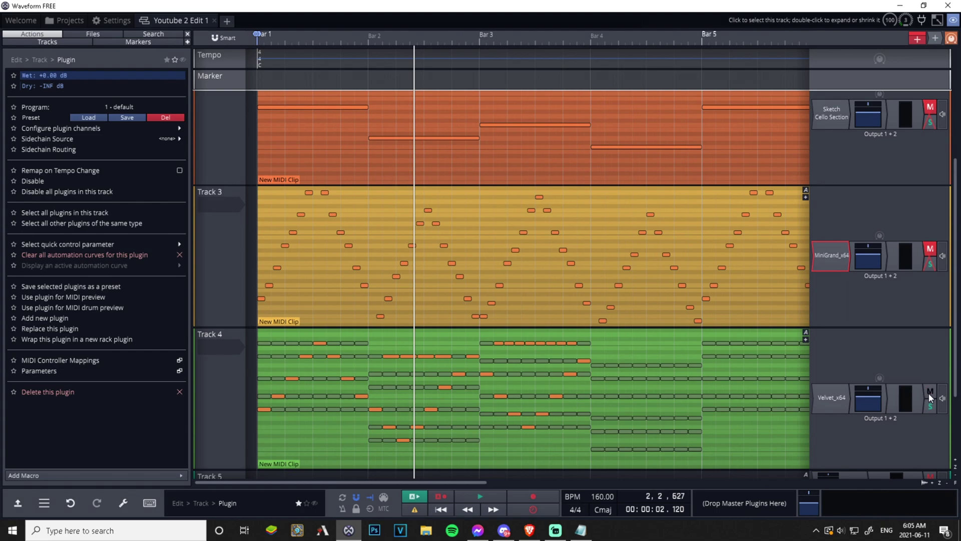
click(929, 391)
click(929, 249)
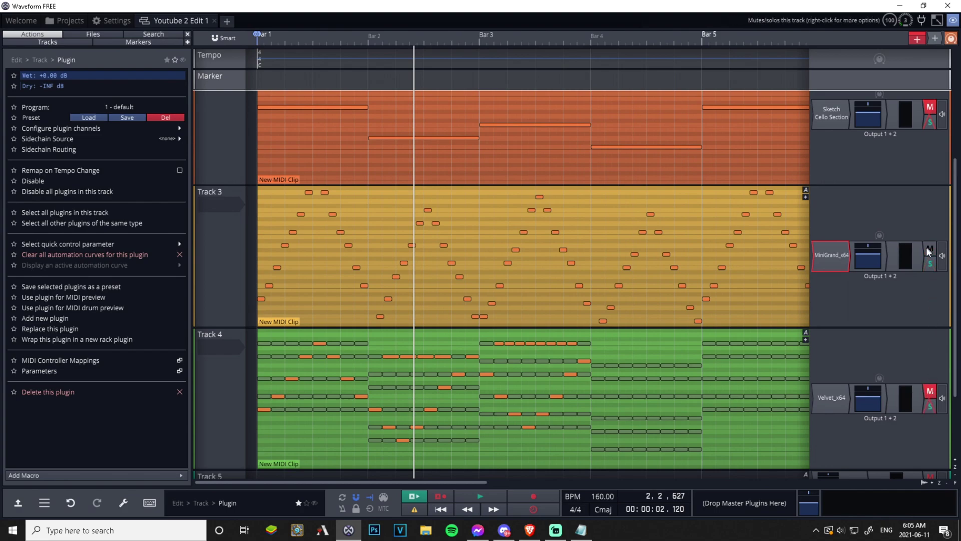
click(439, 506)
click(479, 498)
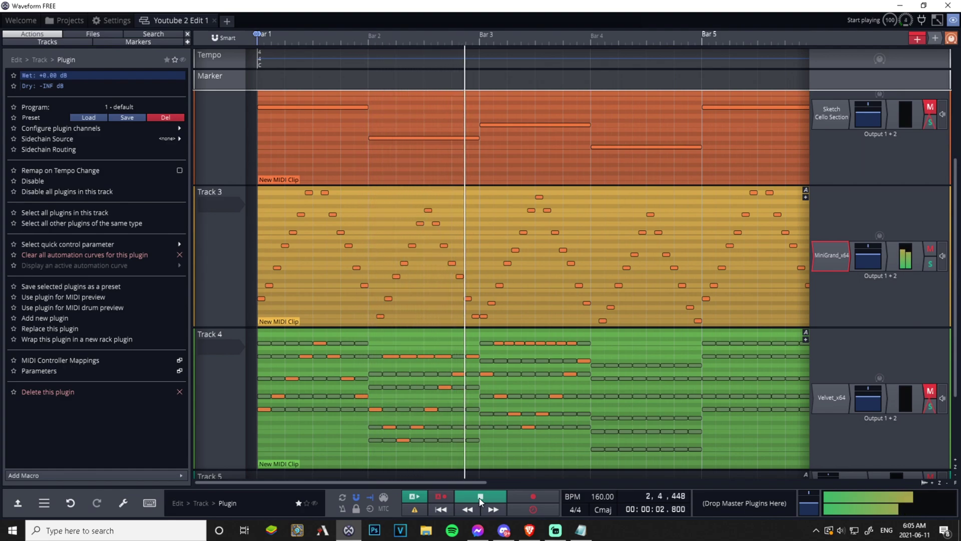
click(479, 498)
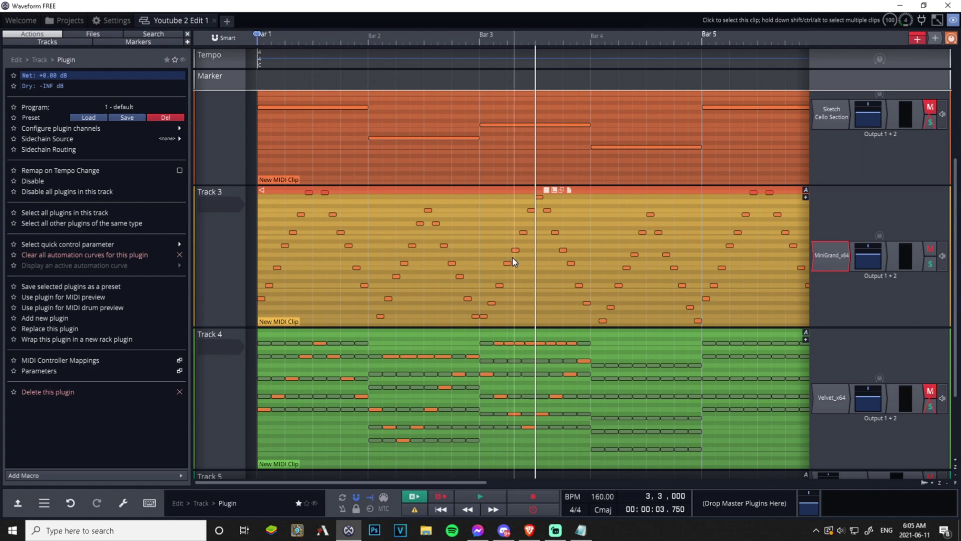
Step: Open Track 3's clip for note editing, keeping only that clip selected
click(493, 248)
double_click(479, 233)
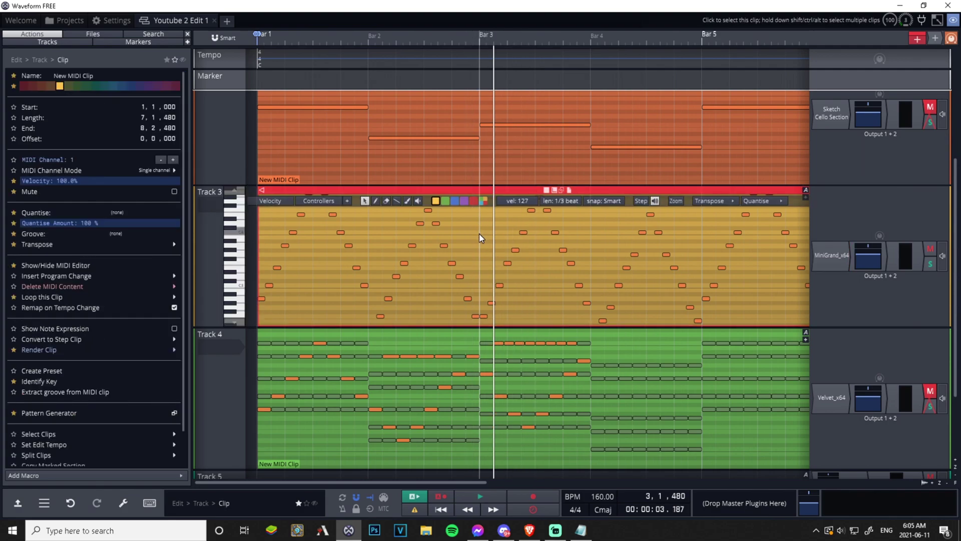
key(shift+Down)
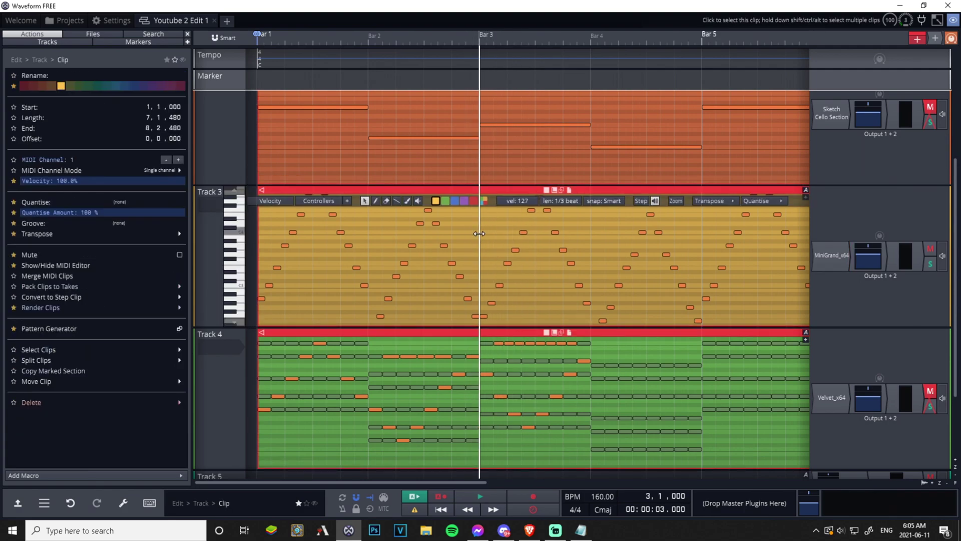
click(498, 280)
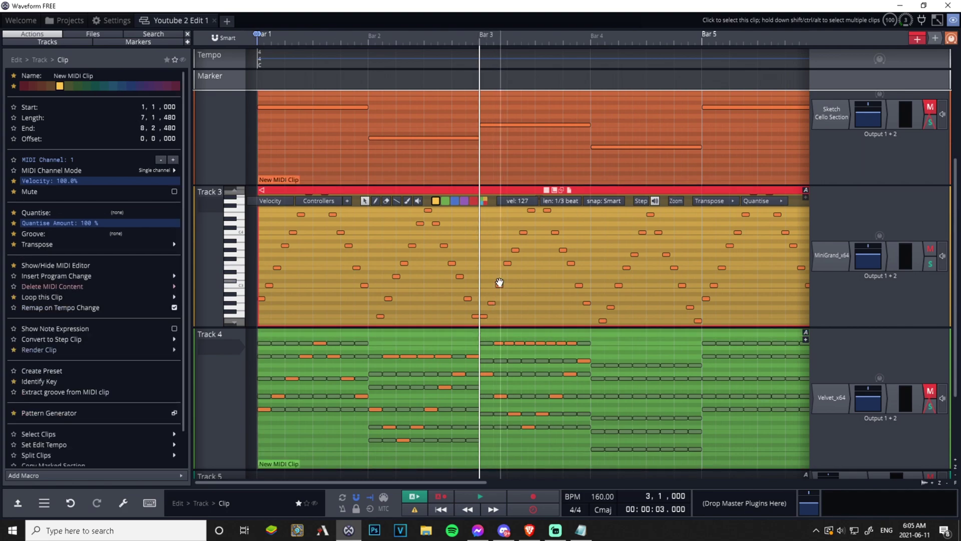
Step: Zoom to fit the arrangement and resize tracks until Track 3's inline note editor appears
scroll(497, 281, down, 2)
scroll(500, 281, down, 1)
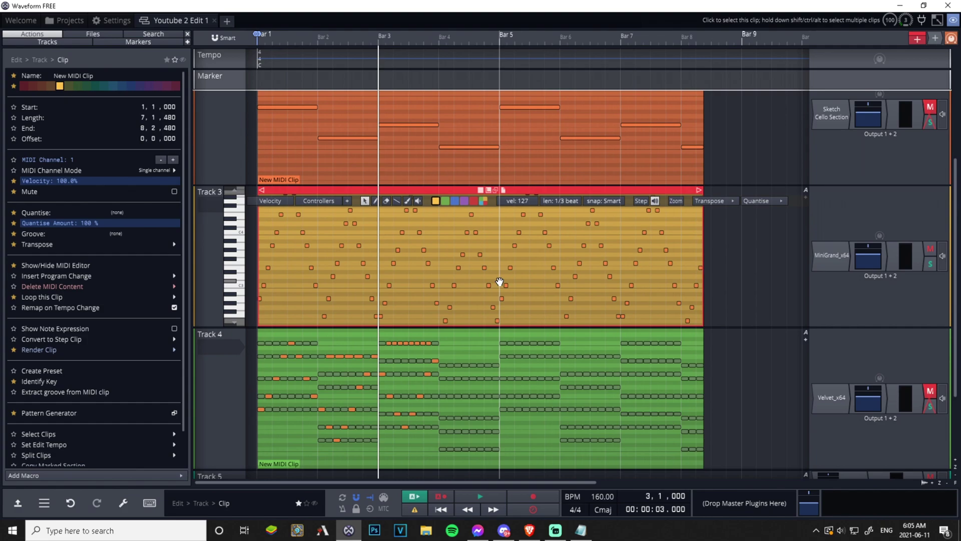
scroll(499, 282, down, 4)
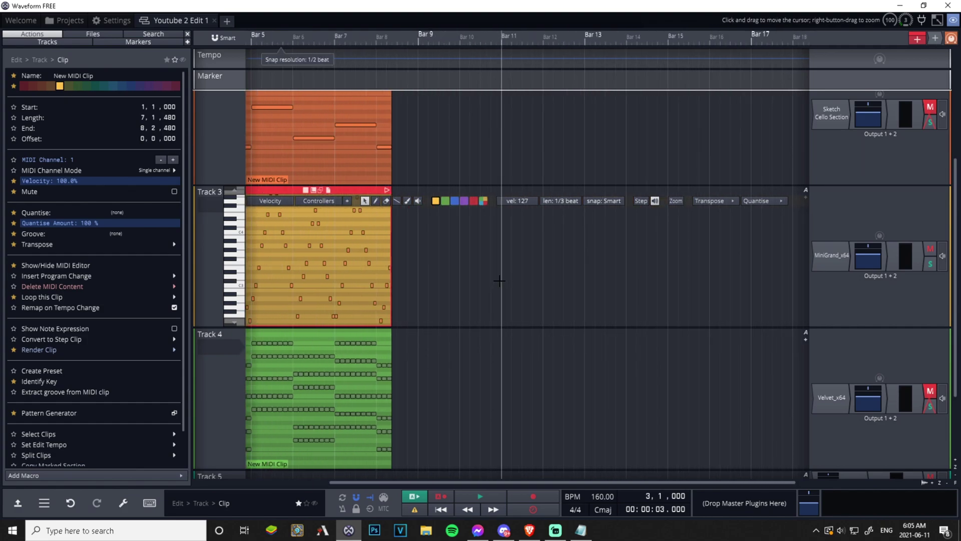
double_click(545, 483)
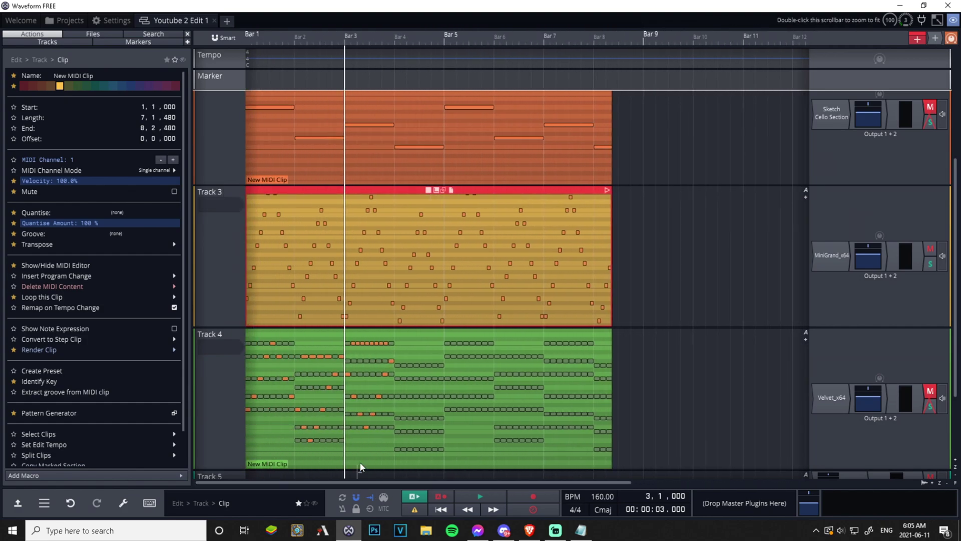
double_click(446, 272)
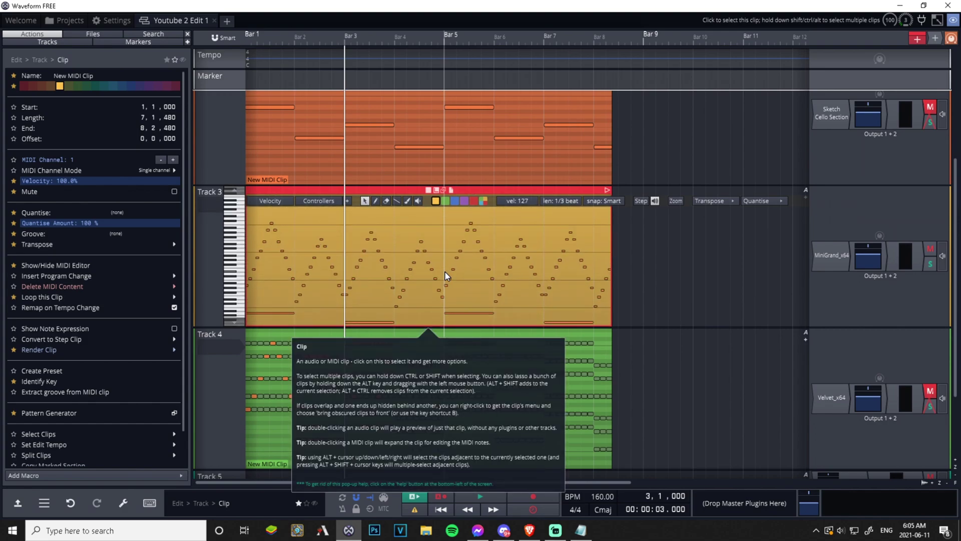
scroll(688, 265, down, 2)
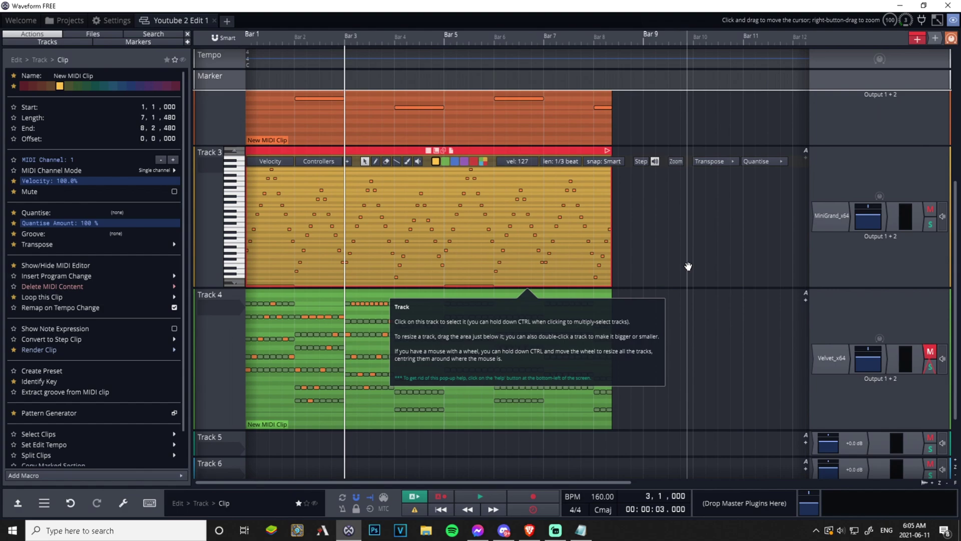
scroll(687, 266, up, 2)
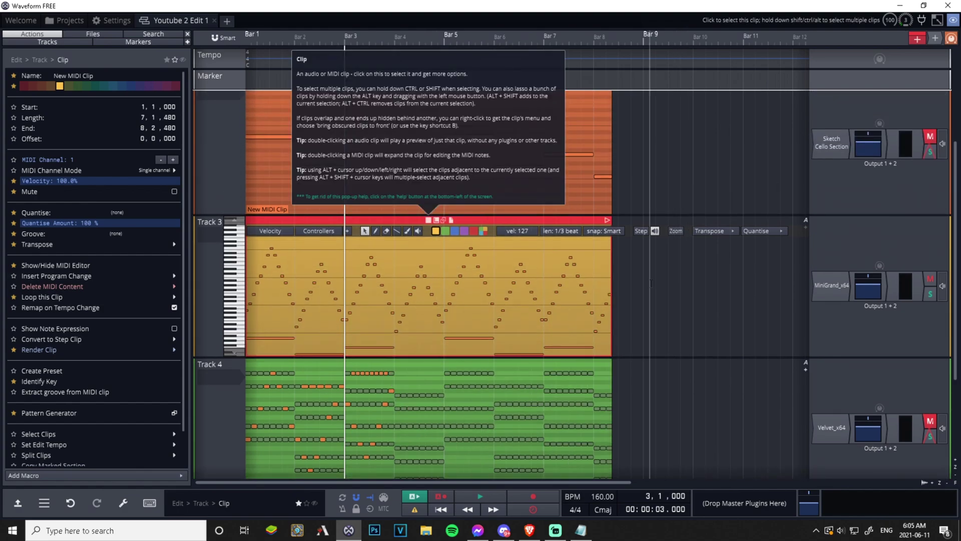
scroll(643, 293, down, 2)
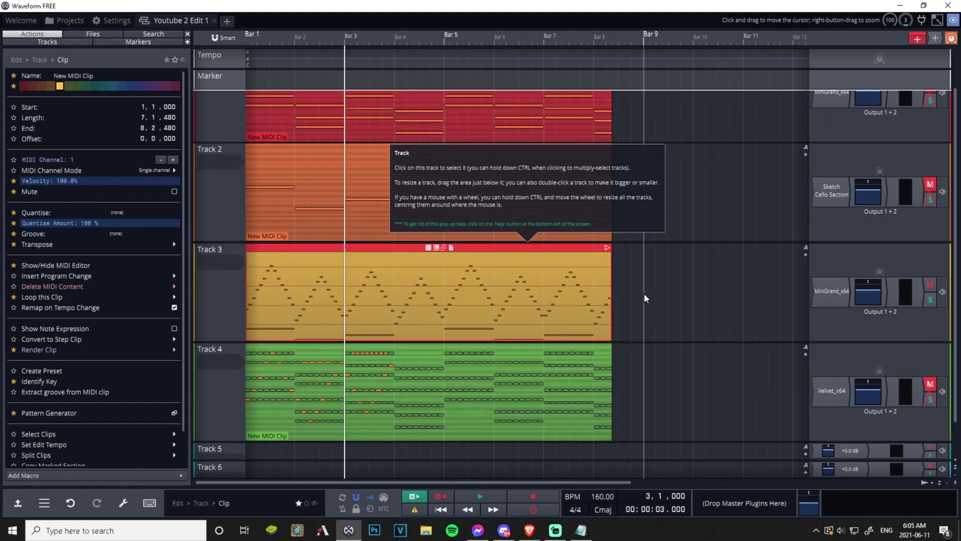
scroll(644, 293, up, 2)
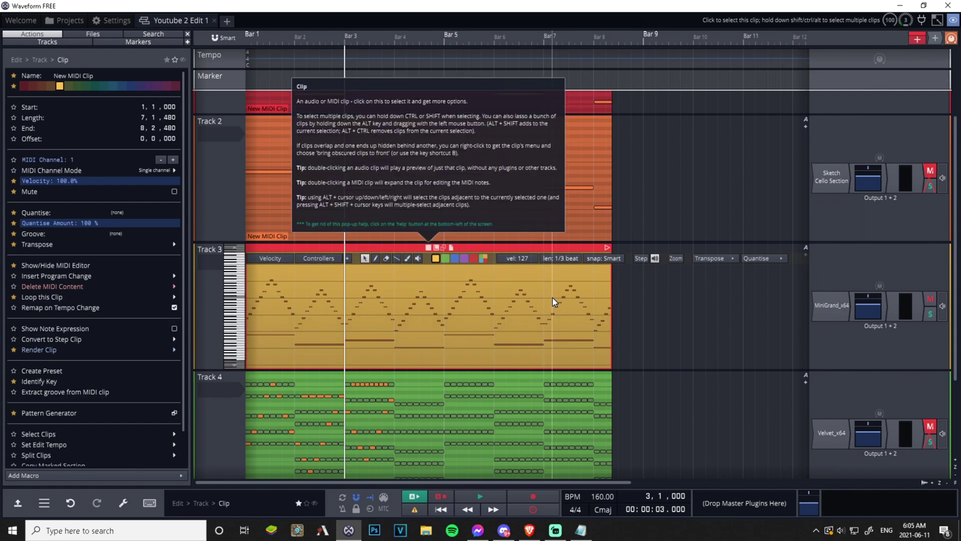
scroll(682, 304, down, 2)
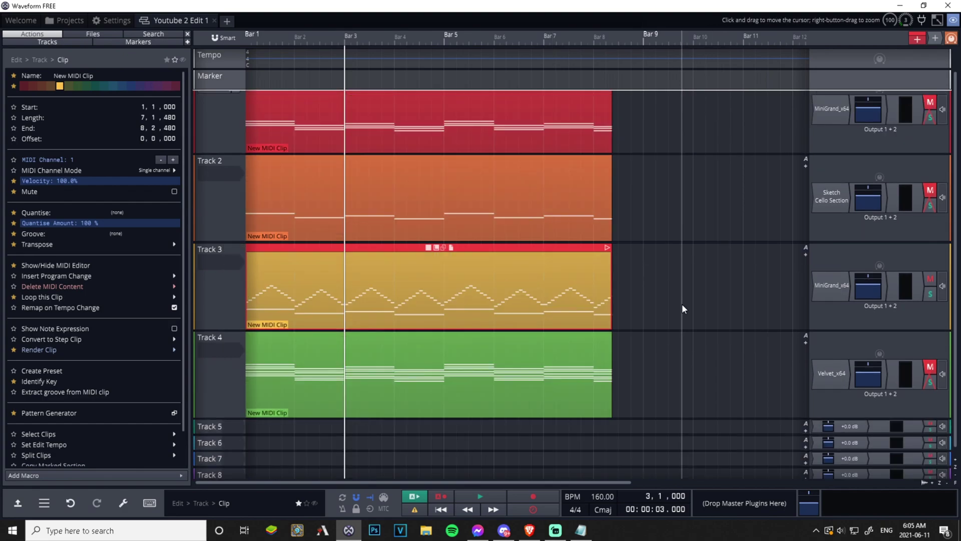
scroll(682, 303, up, 2)
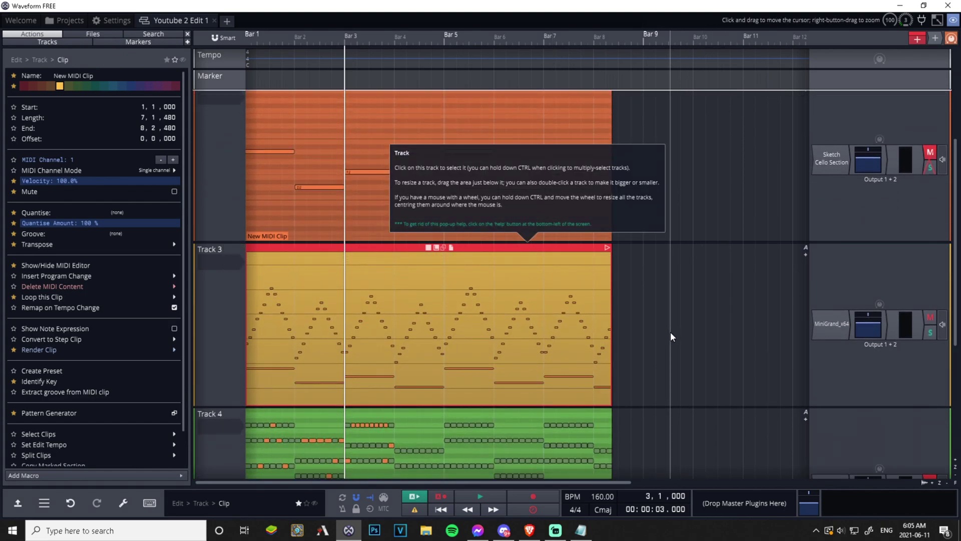
scroll(669, 333, up, 1)
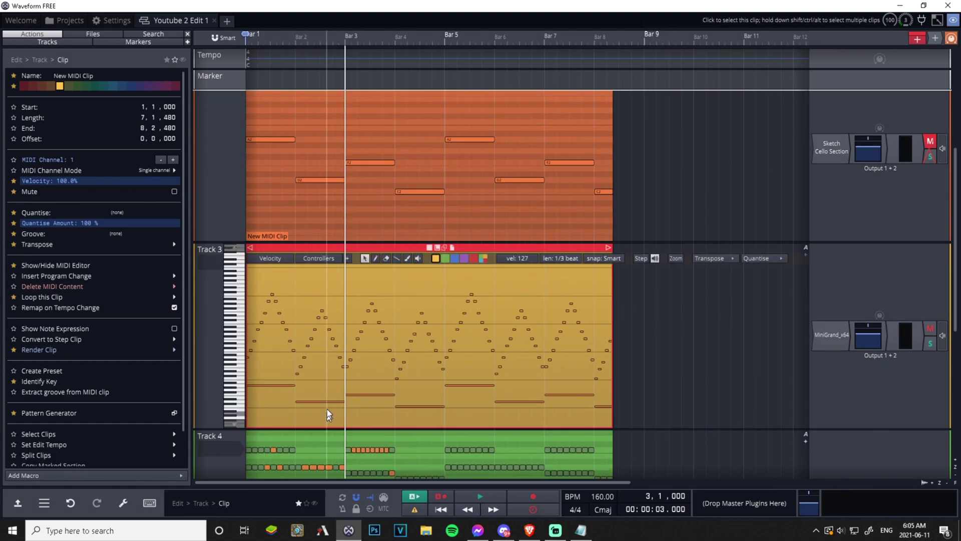
click(254, 302)
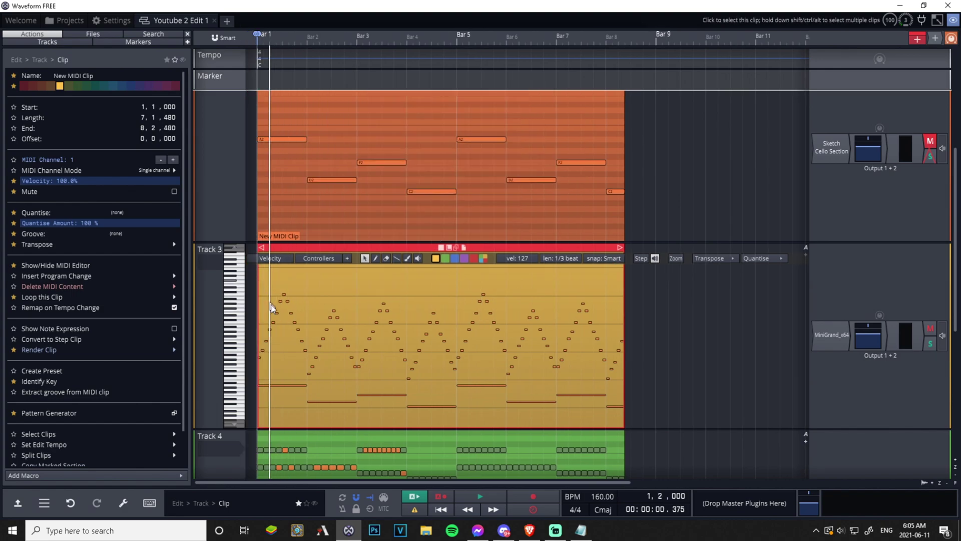
Step: Select the early arpeggio notes and set a random velocity range of 50 to 100
drag(259, 278, 506, 410)
double_click(425, 322)
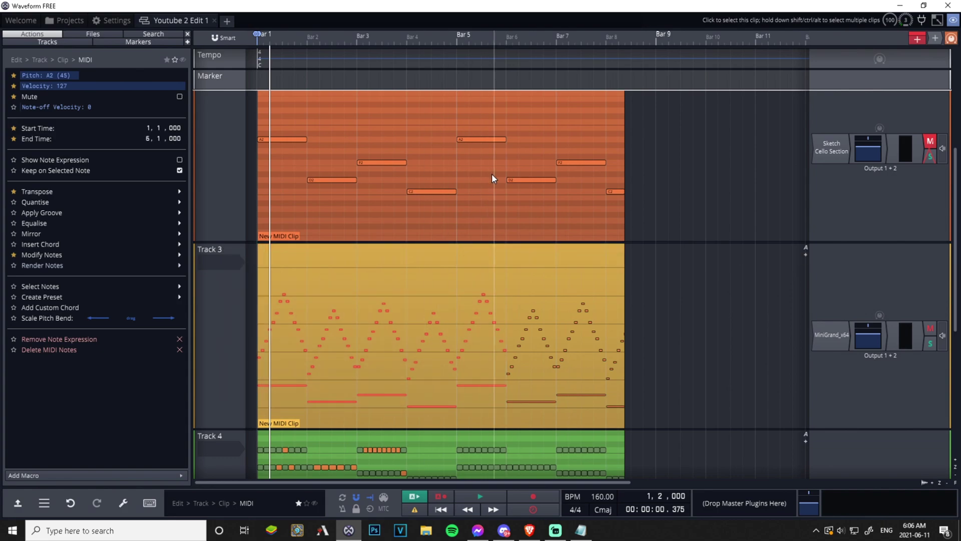
key(ctrl+r)
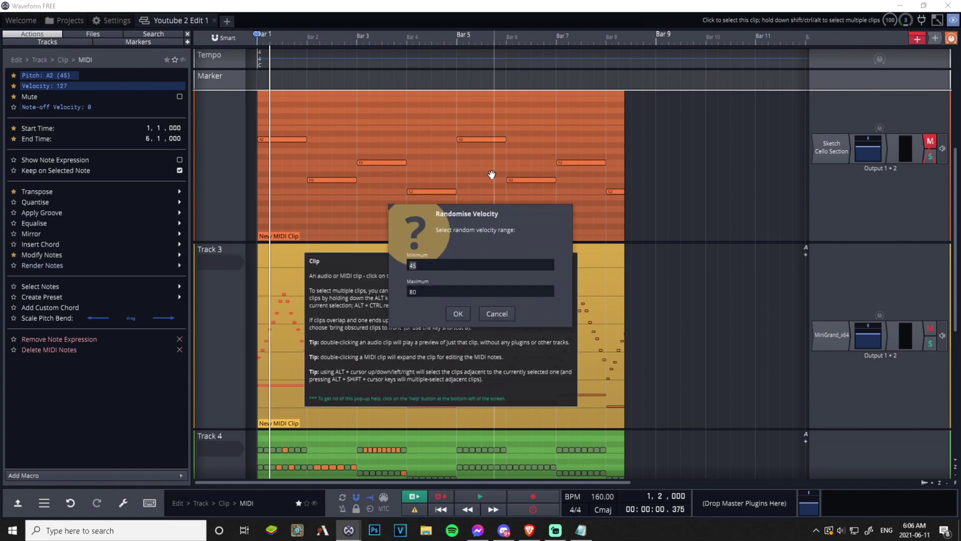
drag(519, 209, 592, 233)
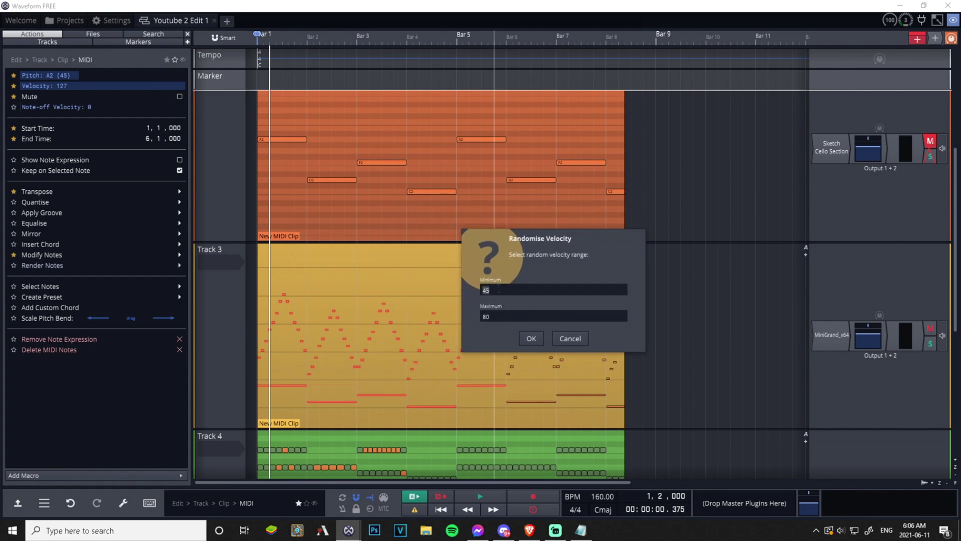
click(497, 315)
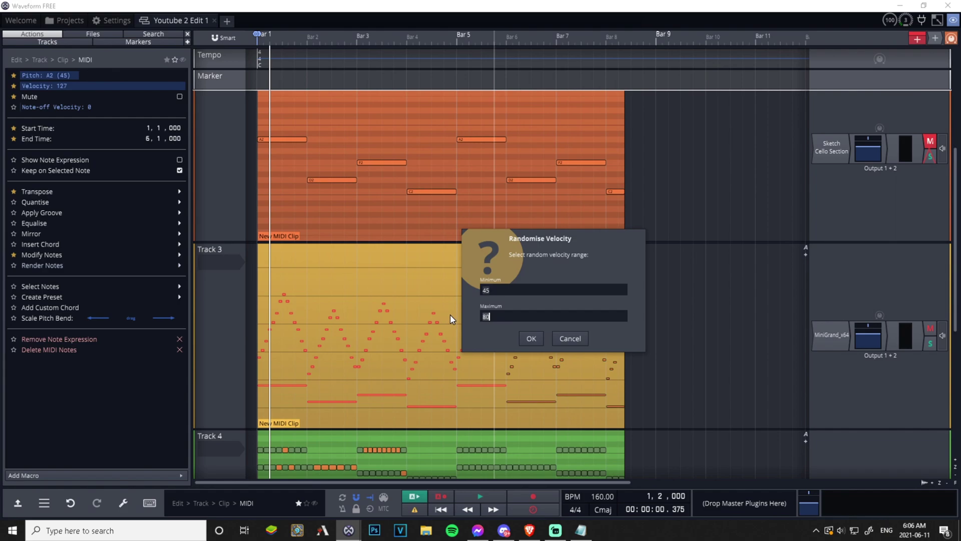
text(127)
double_click(498, 314)
text(100)
text(50)
click(531, 338)
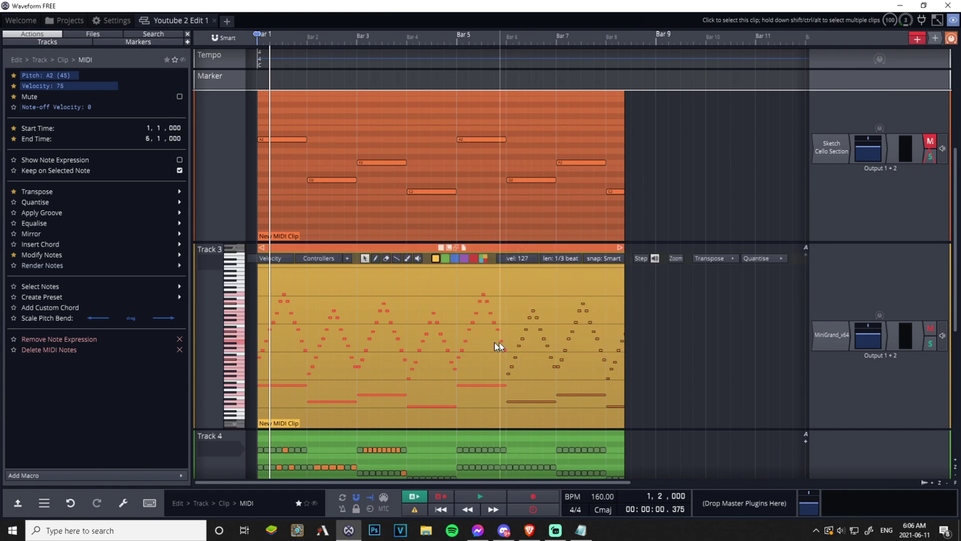
click(295, 323)
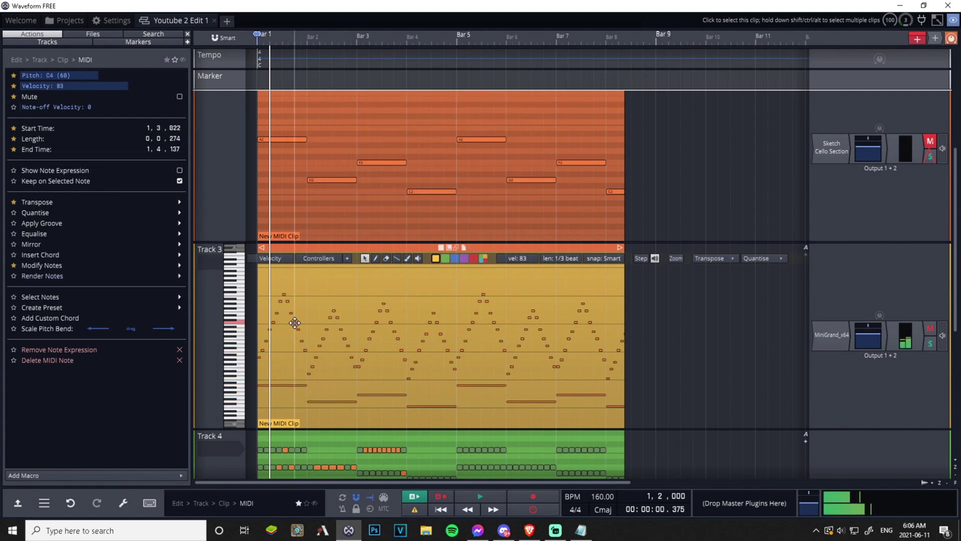
click(327, 328)
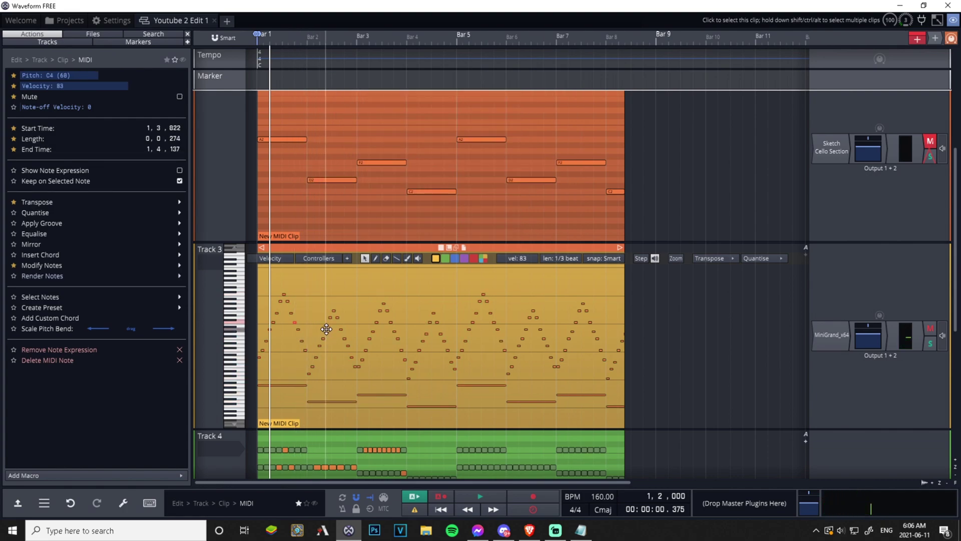
click(345, 338)
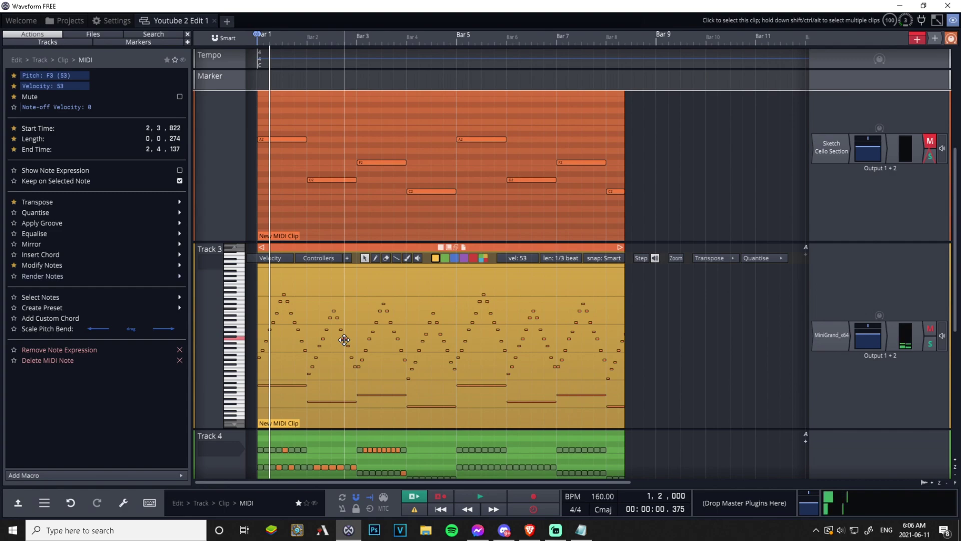
click(373, 332)
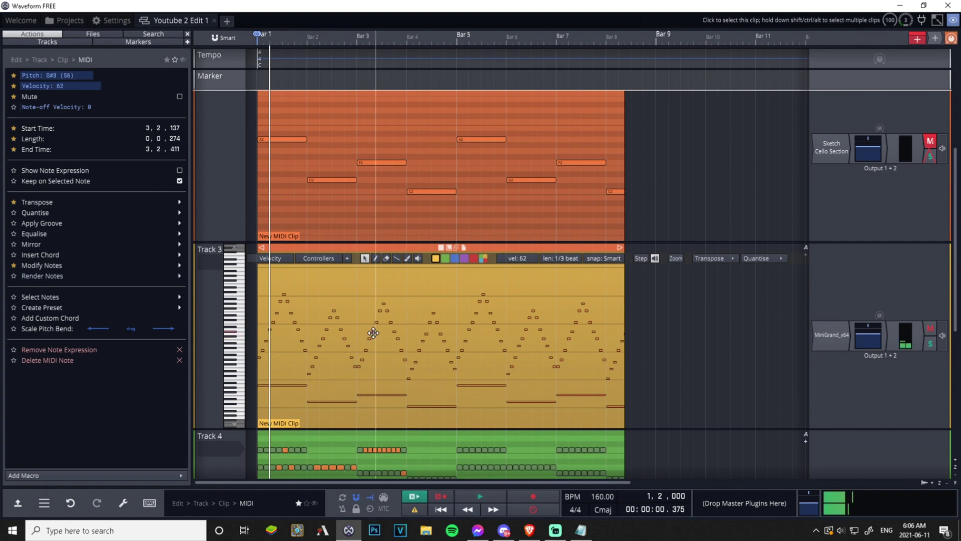
click(440, 509)
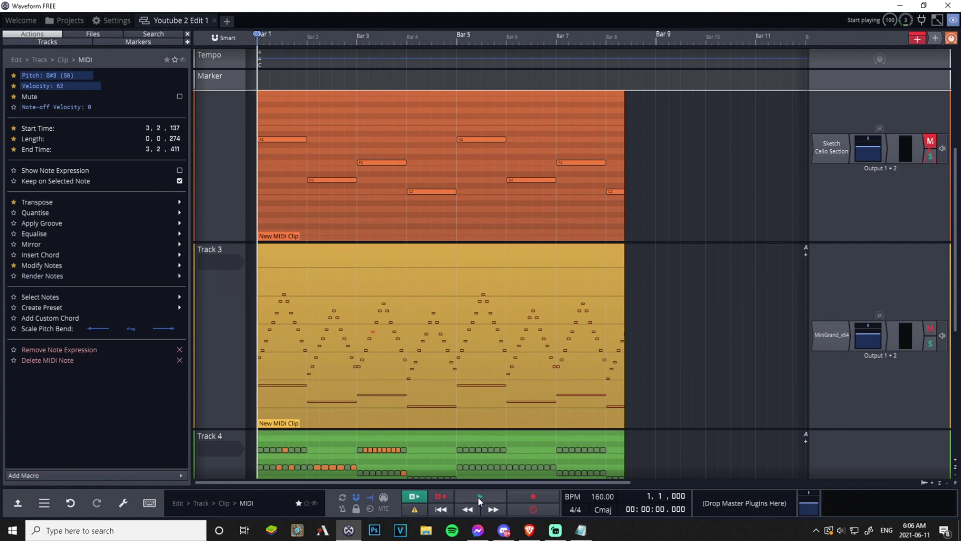
click(479, 498)
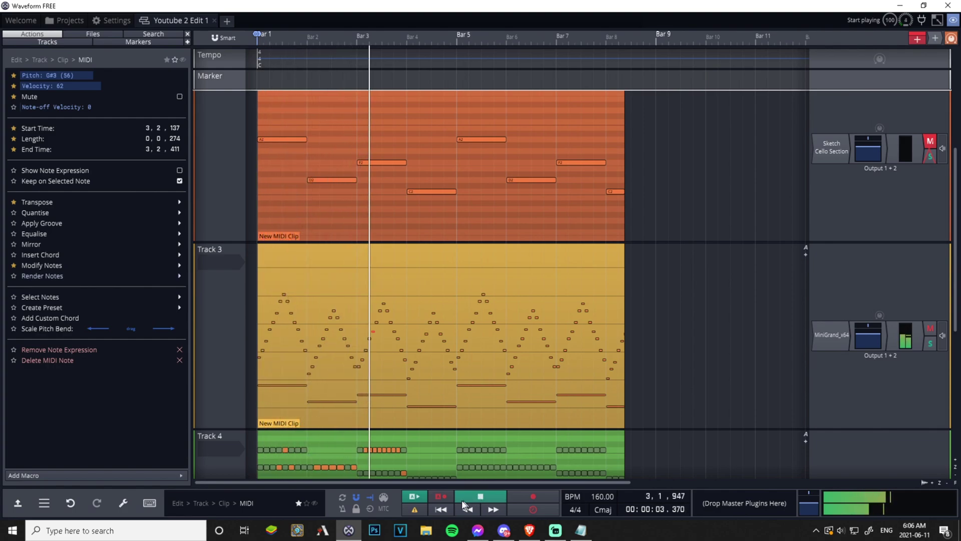
click(436, 508)
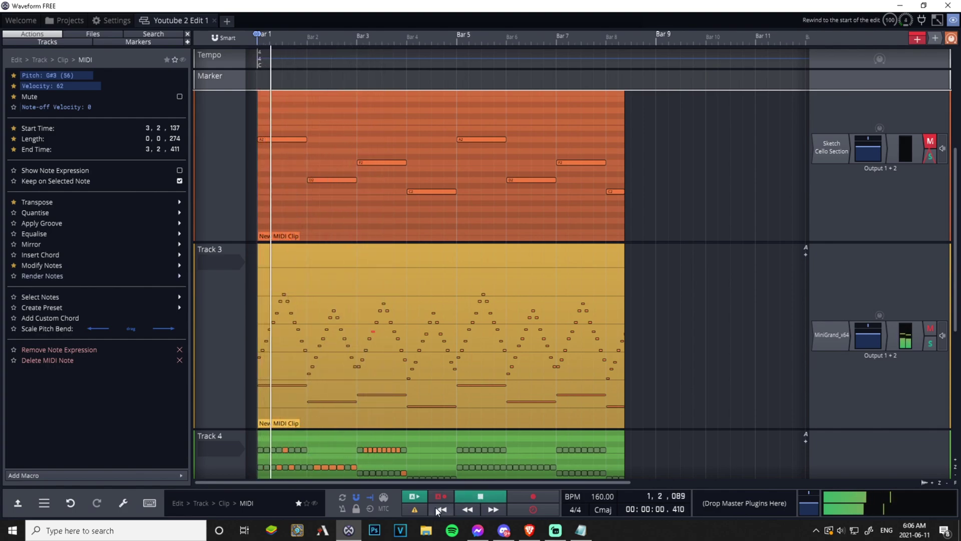
click(479, 500)
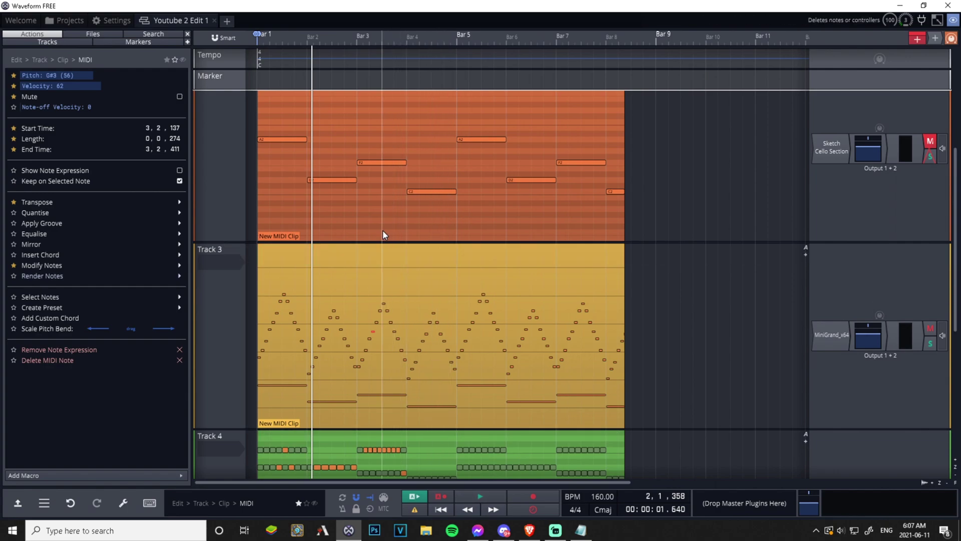
Step: Set the bar-4 C1 bass note's velocity to 127 and the bar-5 A1 note's to 91
double_click(387, 248)
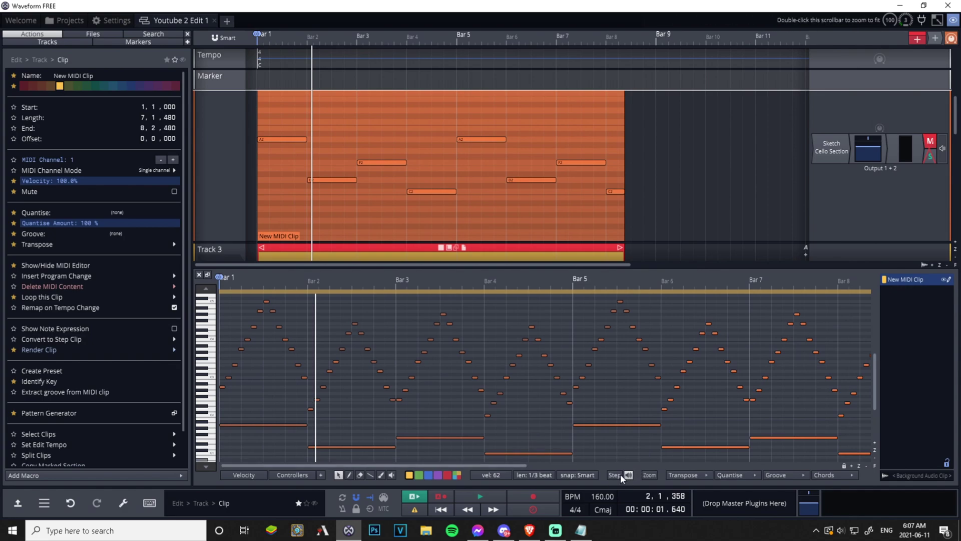
click(203, 278)
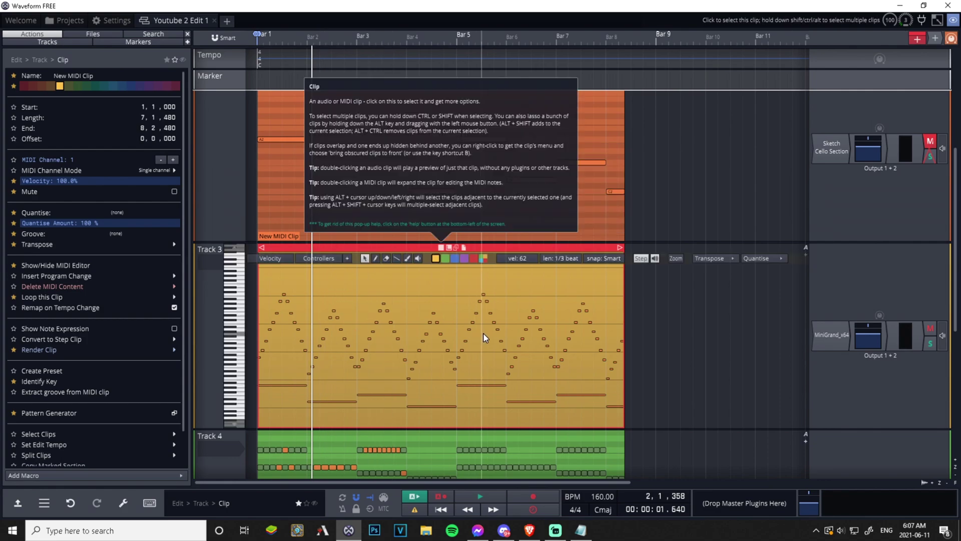
click(482, 385)
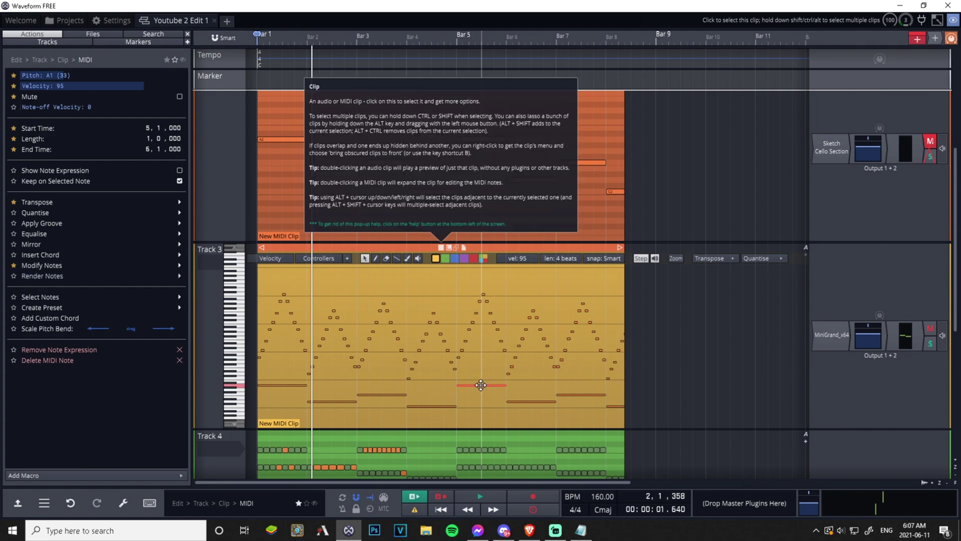
drag(481, 384, 483, 378)
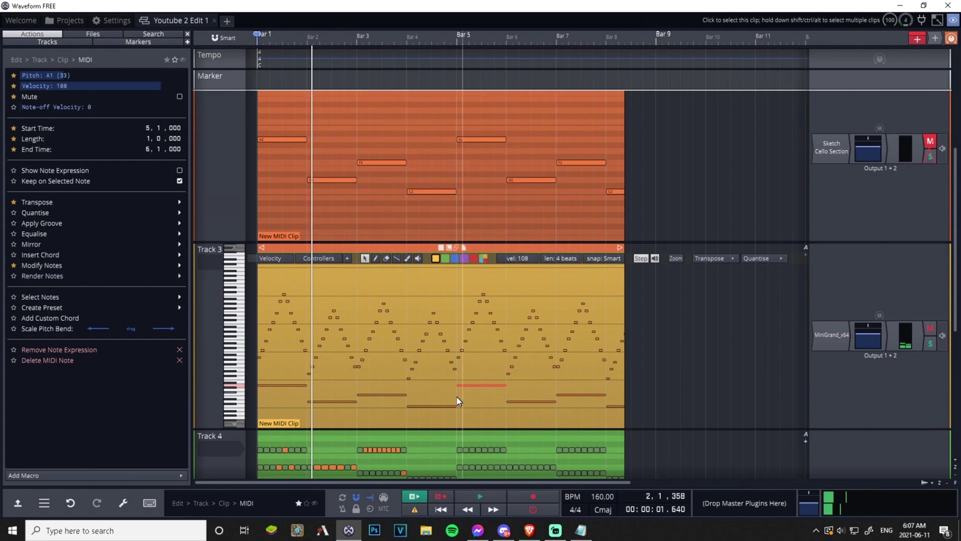
click(431, 405)
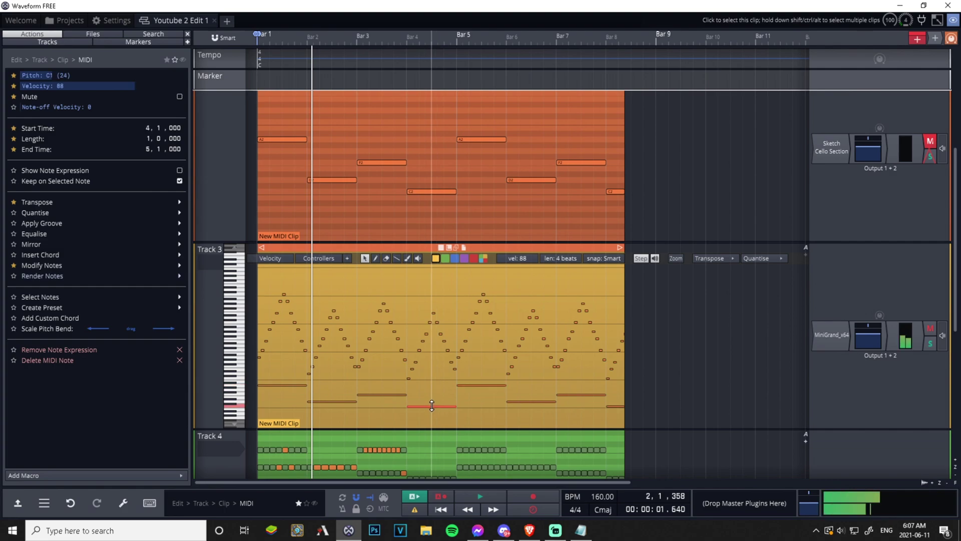
mouse_move(431, 405)
mouse_down()
mouse_move(434, 369)
mouse_move(430, 426)
mouse_move(430, 388)
mouse_up()
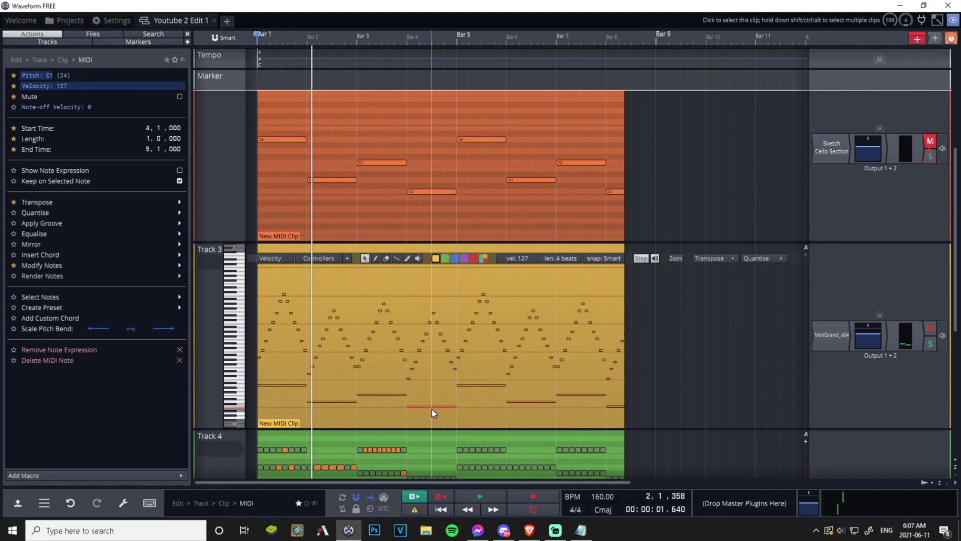
click(432, 406)
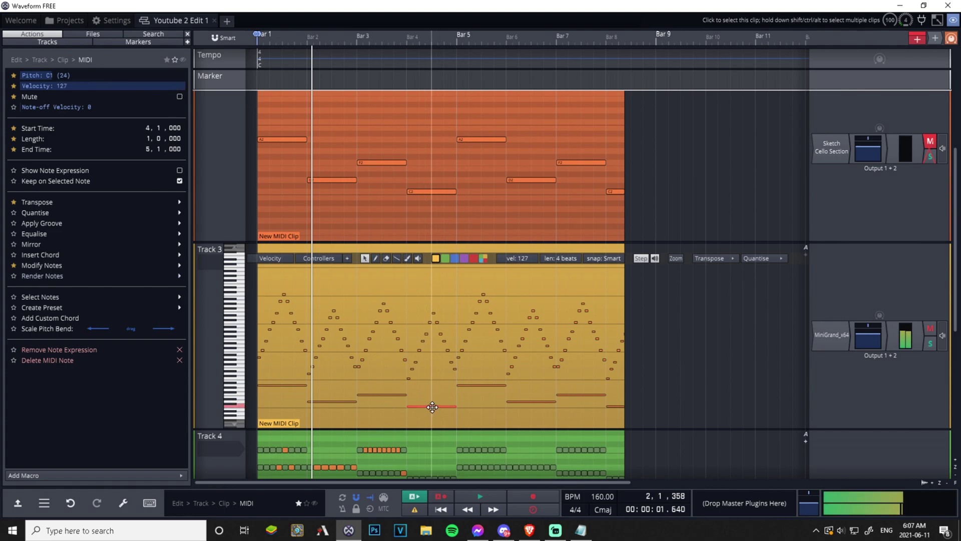
click(476, 385)
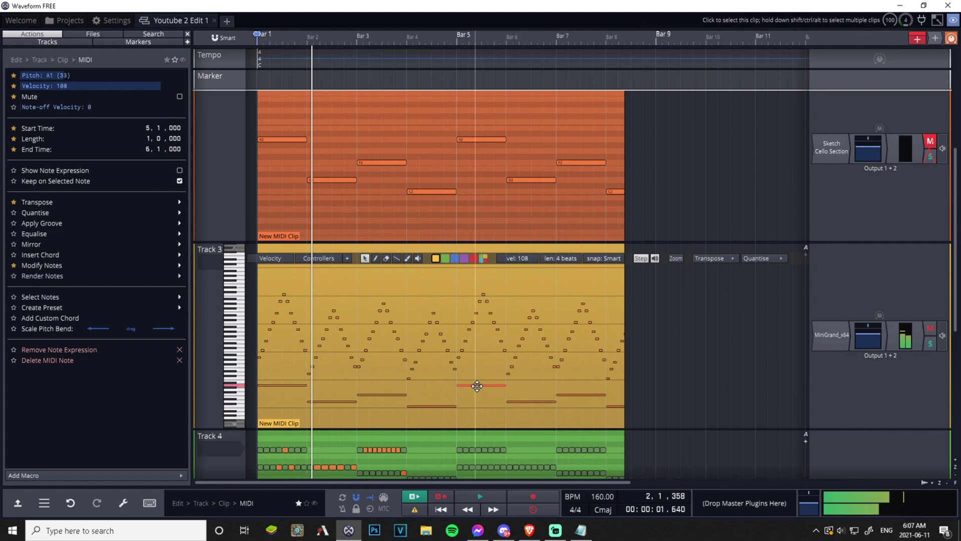
drag(476, 386, 482, 398)
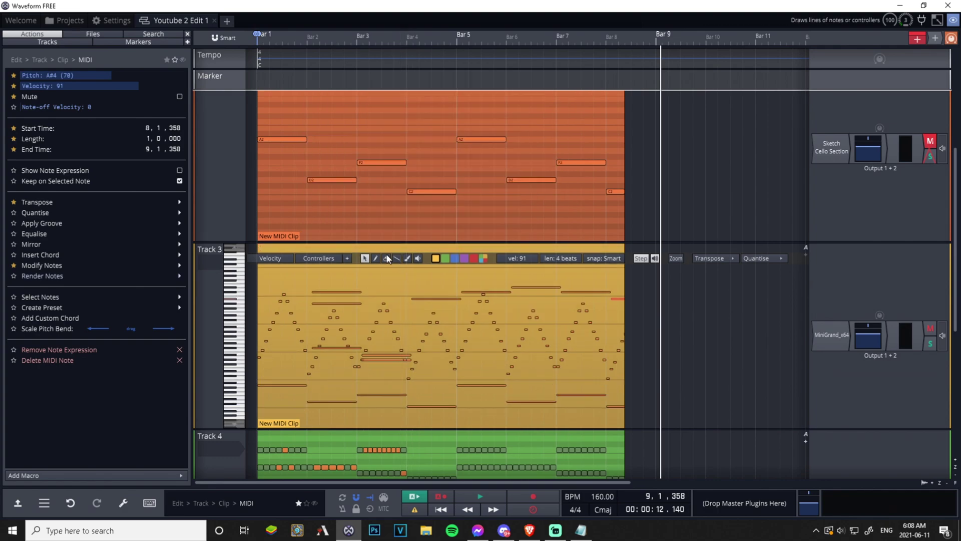
Step: Select Track 3's whole MiniGrand clip and scroll up to show Tracks 1 and 2
click(379, 248)
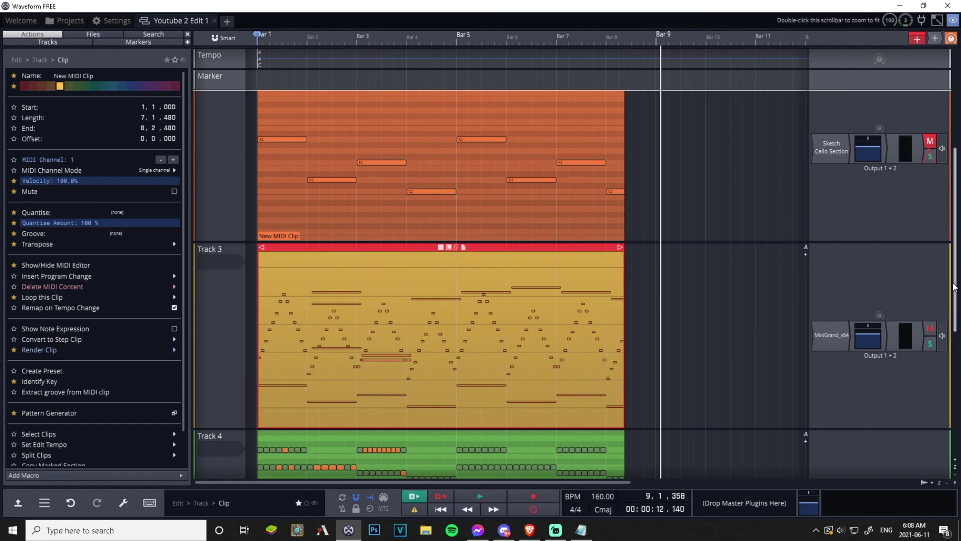
drag(954, 288, 957, 170)
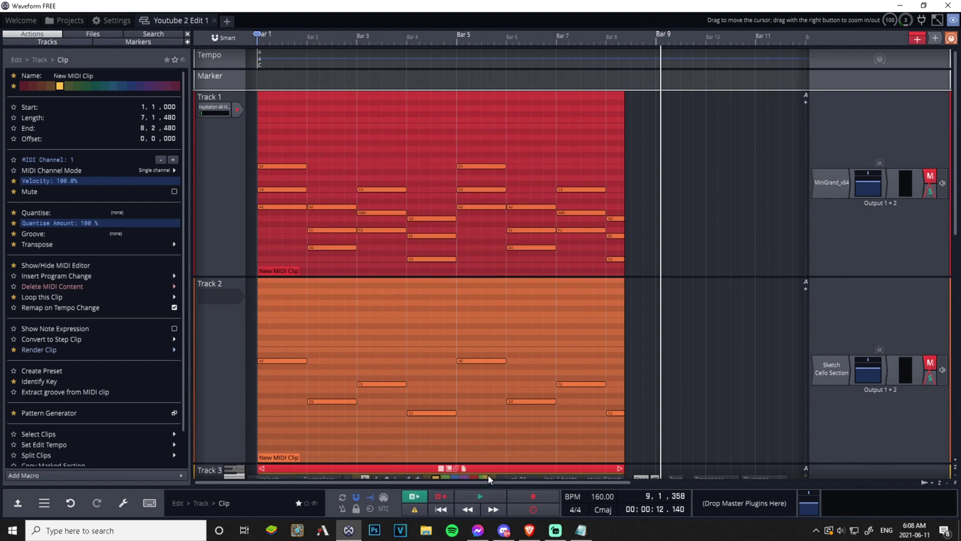
Step: Bring Streamlabs OBS to the front from the taskbar
click(555, 530)
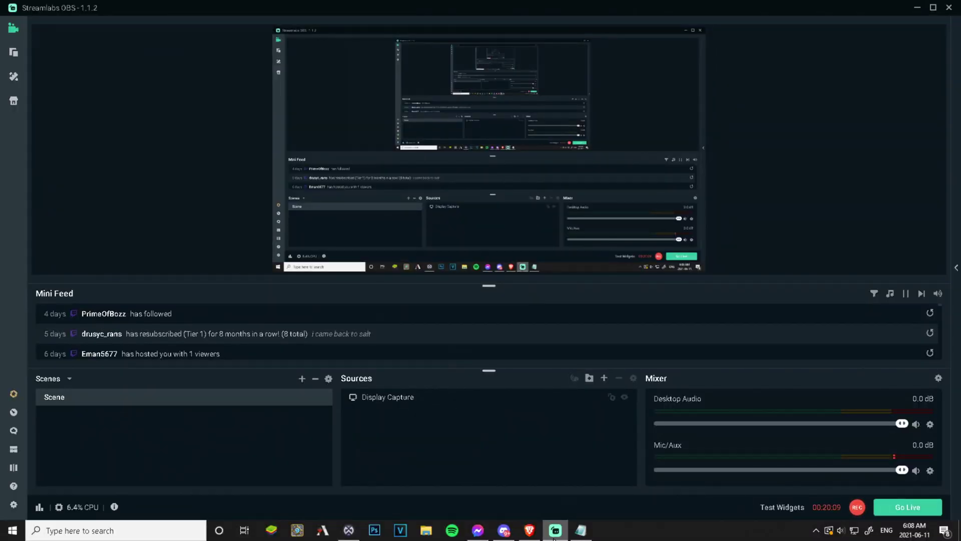